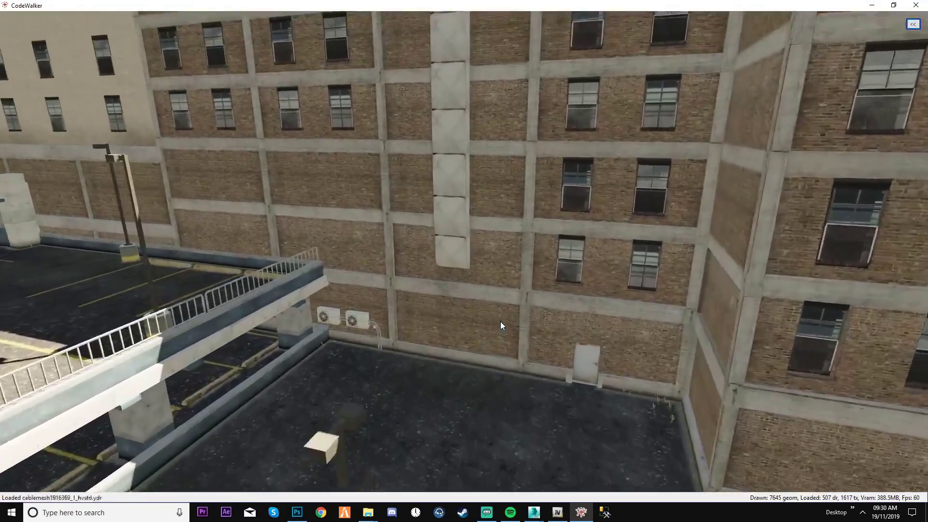
# - Examine the brick building's rear facade and the adjoining parking lot from near and far
pyautogui.press('d')
pyautogui.press('s')
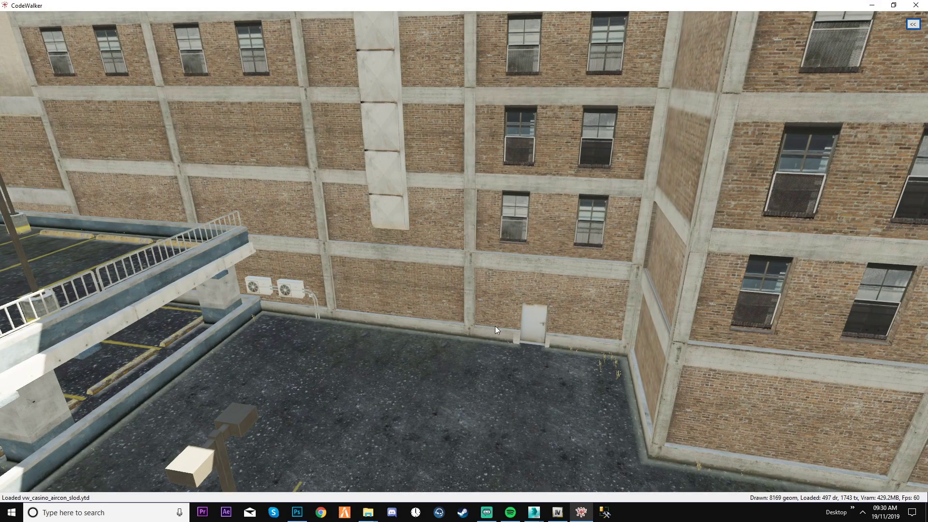
pyautogui.press('s')
pyautogui.moveTo(495, 326)
pyautogui.mouseDown()
pyautogui.moveTo(599, 343)
pyautogui.moveTo(320, 358)
pyautogui.moveTo(432, 324)
pyautogui.moveTo(515, 320)
pyautogui.moveTo(503, 381)
pyautogui.moveTo(502, 337)
pyautogui.mouseUp()
pyautogui.press('w')
pyautogui.press('s')
pyautogui.moveTo(497, 214); pyautogui.dragTo(489, 207)
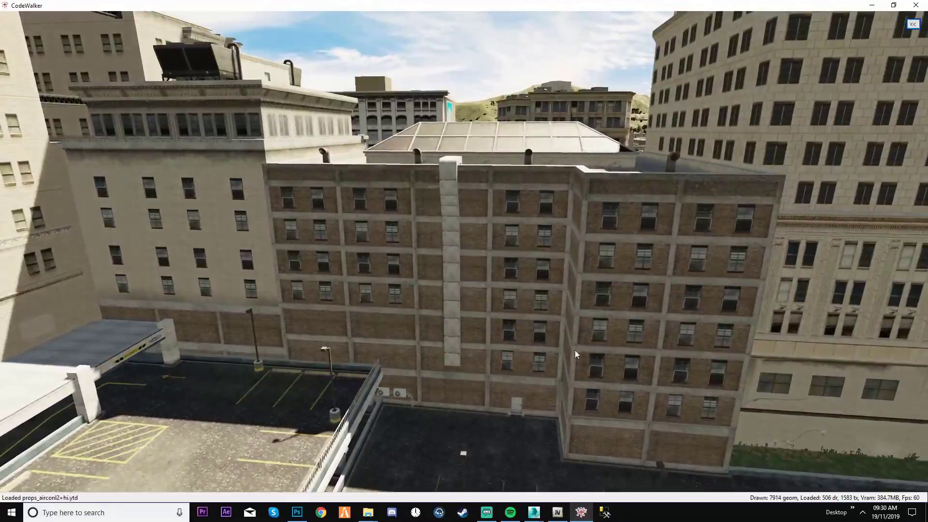
pyautogui.press('w')
pyautogui.moveTo(575, 350); pyautogui.dragTo(556, 326)
pyautogui.press('s')
pyautogui.press('w')
pyautogui.press('s')
pyautogui.scroll(-5, 500, 344)
pyautogui.moveTo(671, 341); pyautogui.dragTo(611, 341)
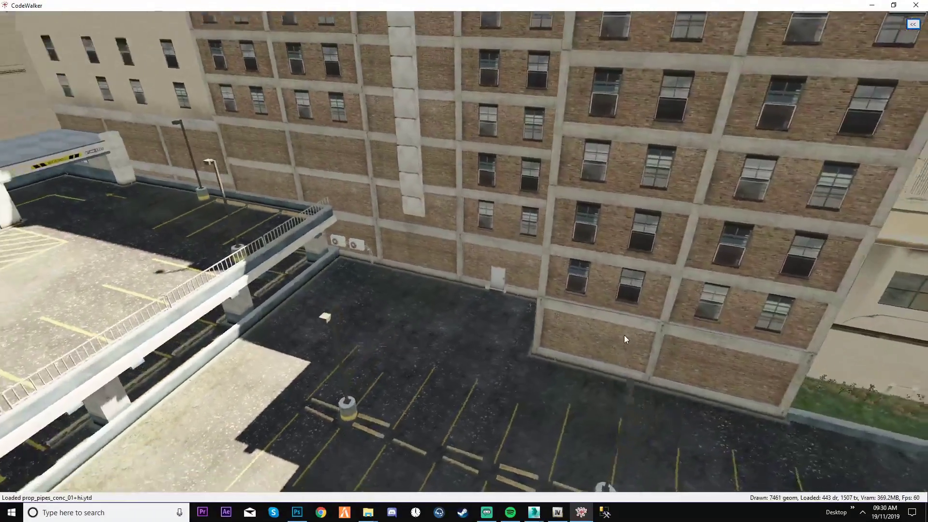
pyautogui.press('w')
pyautogui.press('s')
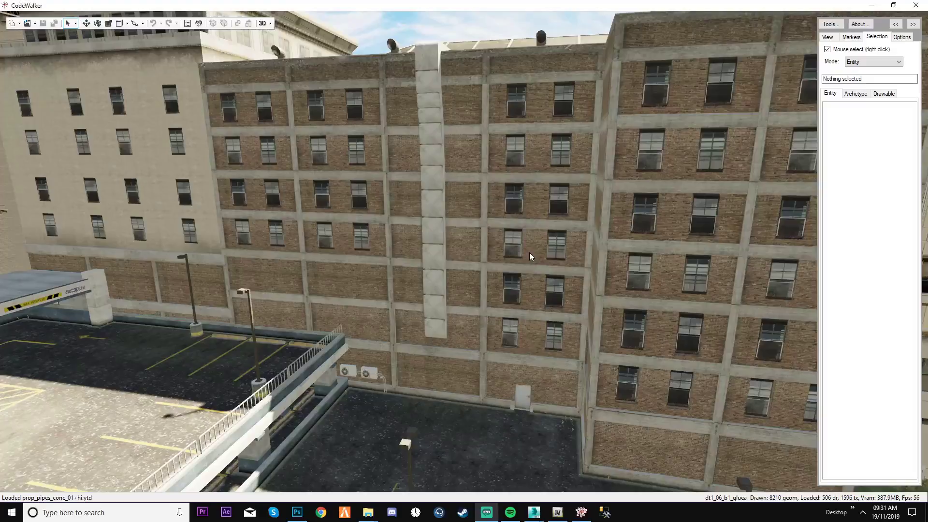
# - Select the dt1_06_b1_gluea and dt1_06_g1_detail entities on the brick building and move them out of view
pyautogui.press('s')
pyautogui.moveTo(529, 252); pyautogui.dragTo(544, 297)
pyautogui.press('w')
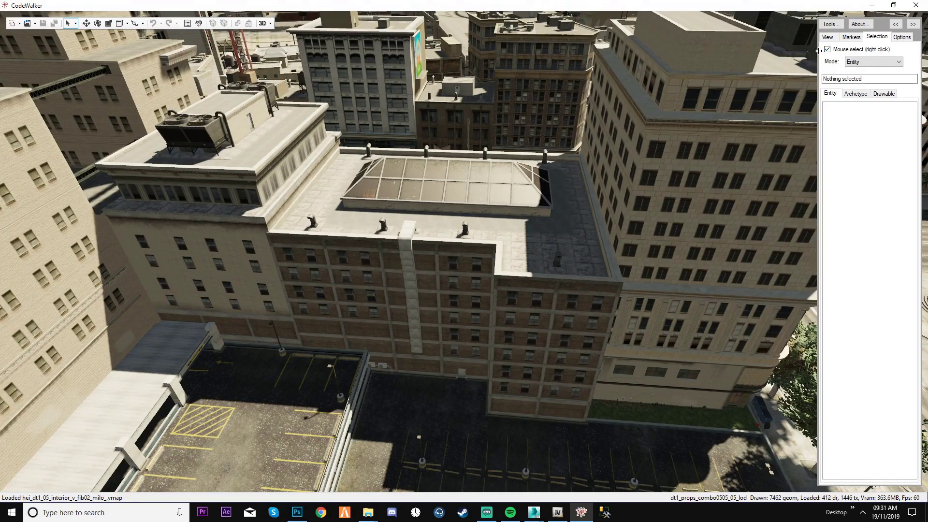
pyautogui.rightClick(420, 275)
pyautogui.moveTo(450, 282); pyautogui.dragTo(473, 291)
pyautogui.click(86, 24)
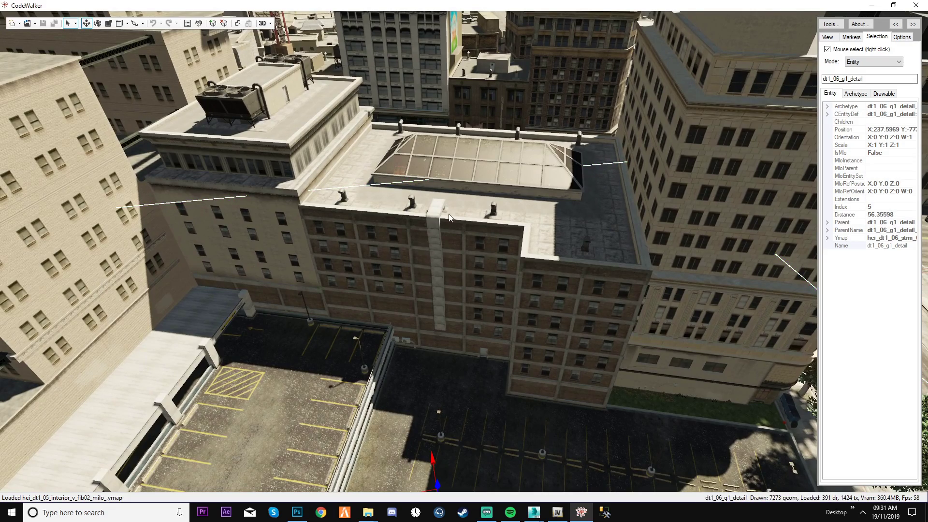
pyautogui.rightClick(552, 203)
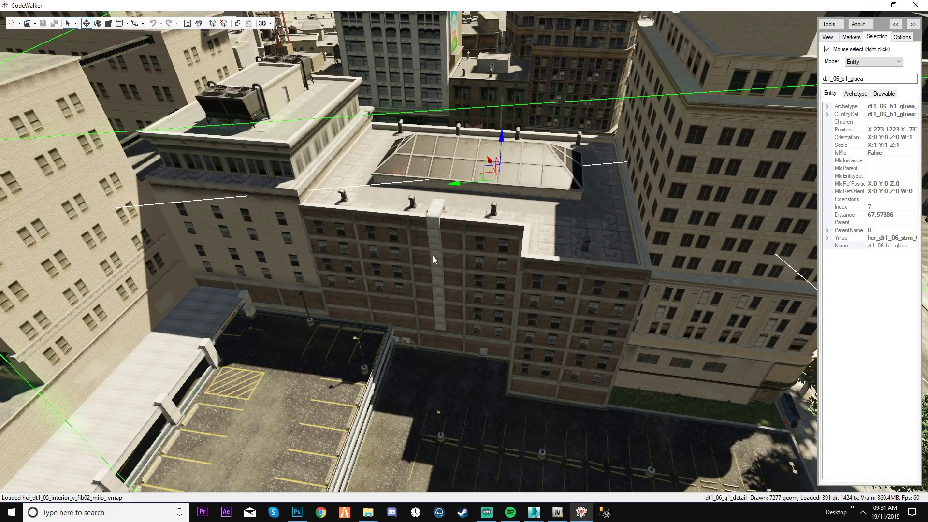
pyautogui.moveTo(465, 183); pyautogui.dragTo(6, 225)
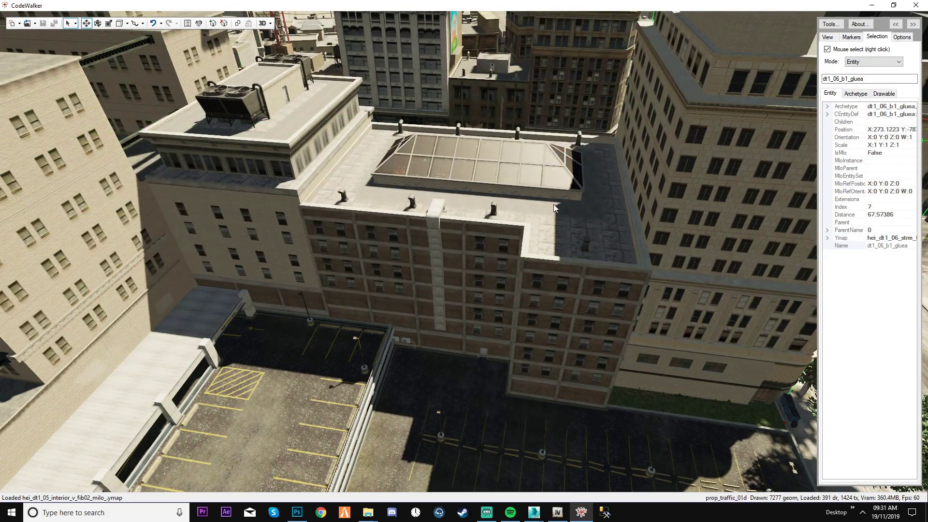
pyautogui.rightClick(441, 251)
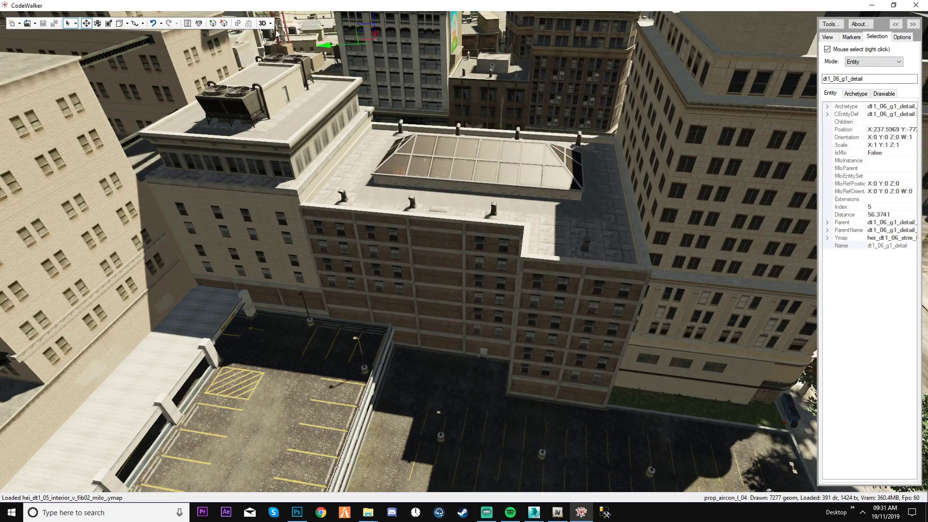
# - Select the main building entity dt1_06_build1b_1, copy its name and shift it along the green axis
pyautogui.rightClick(457, 201)
pyautogui.moveTo(454, 187); pyautogui.dragTo(435, 170)
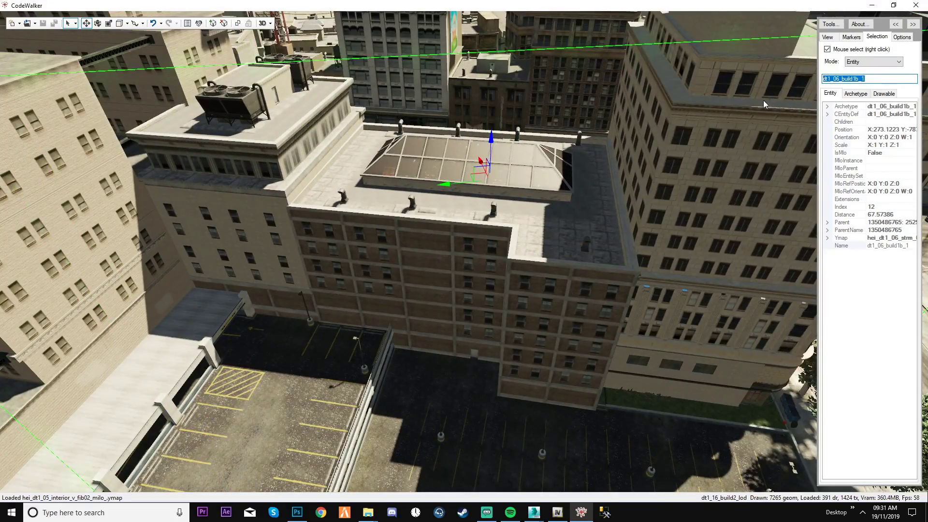
pyautogui.moveTo(450, 186); pyautogui.dragTo(519, 181)
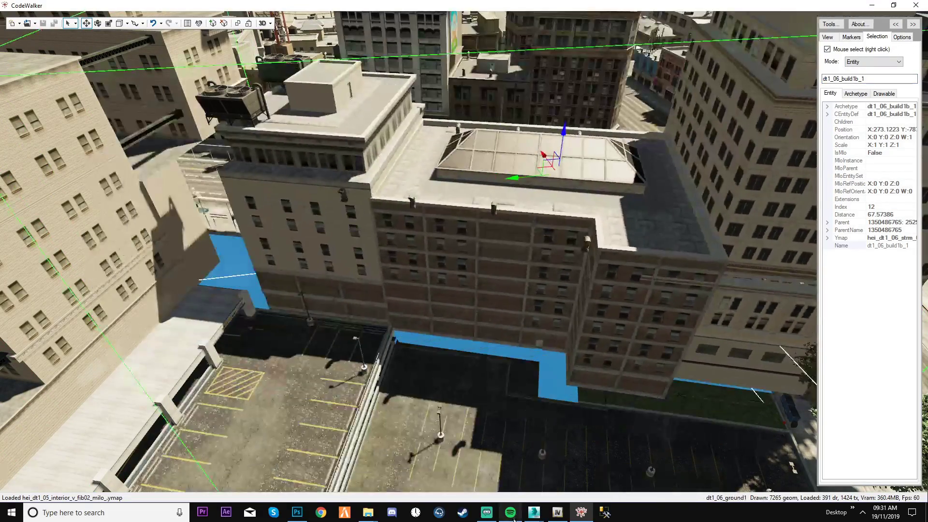
# - Switch to OpenIV and search all archives for dt1_06_build1b_1
pyautogui.click(561, 514)
pyautogui.moveTo(300, 46); pyautogui.dragTo(434, 64)
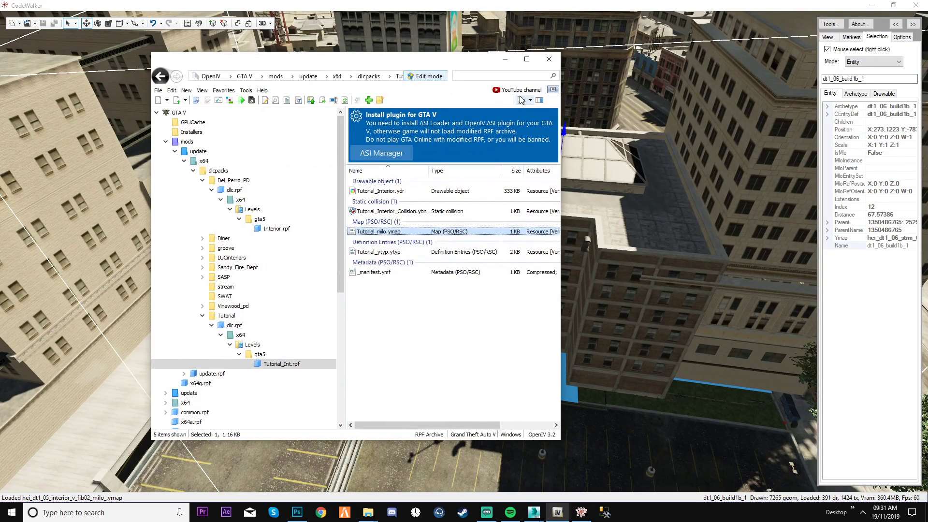
pyautogui.click(512, 75)
pyautogui.write('dt1_06_build1b_1')
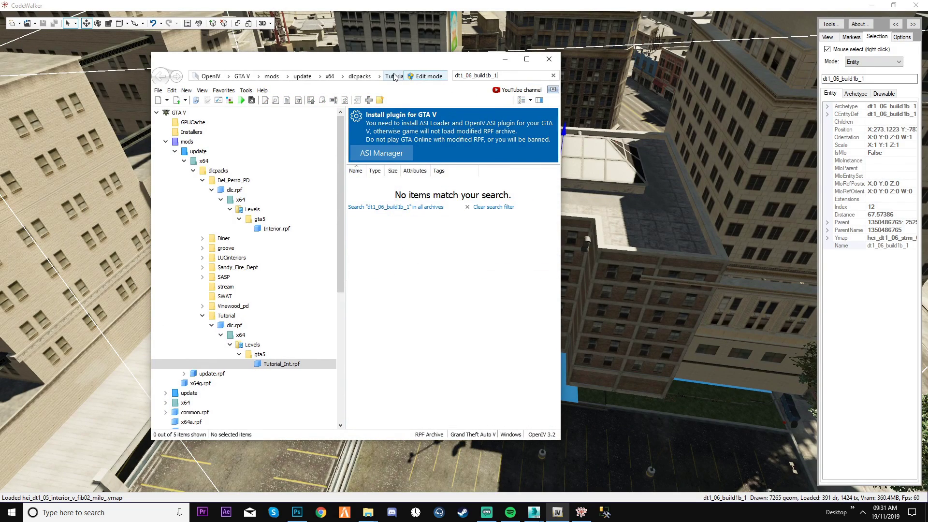
pyautogui.click(427, 208)
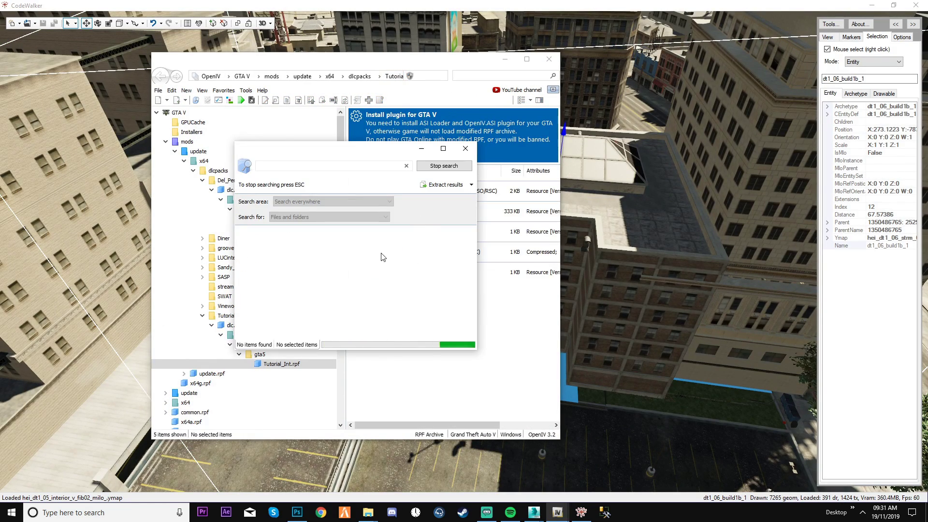
# - Open dt1_06_build1b_1.ydr from the search results in the model viewer and examine the building from another angle
pyautogui.click(332, 252)
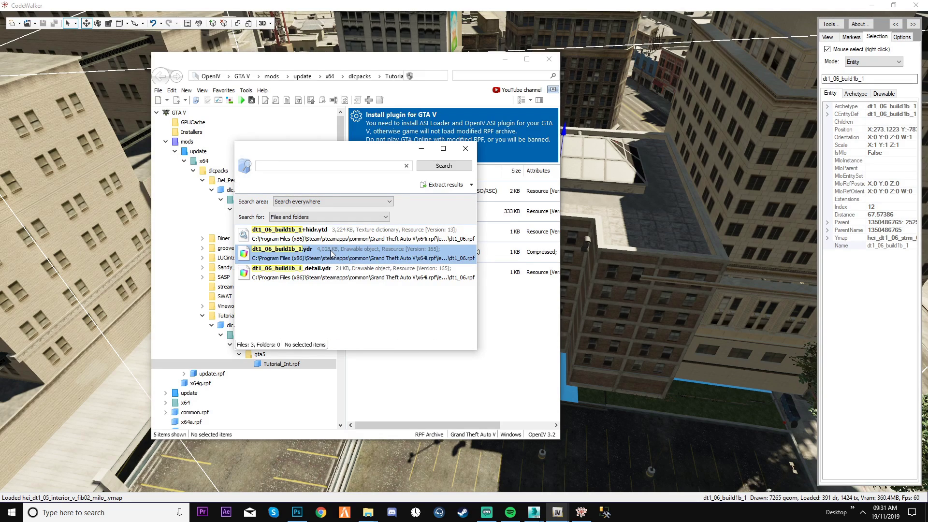
pyautogui.rightClick(332, 252)
pyautogui.click(367, 267)
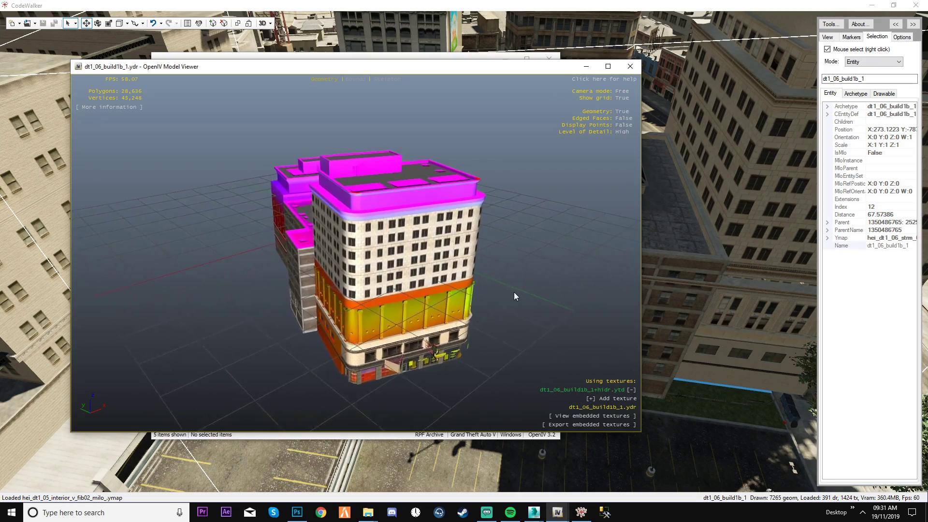
pyautogui.press('w')
pyautogui.moveTo(514, 292); pyautogui.dragTo(412, 282)
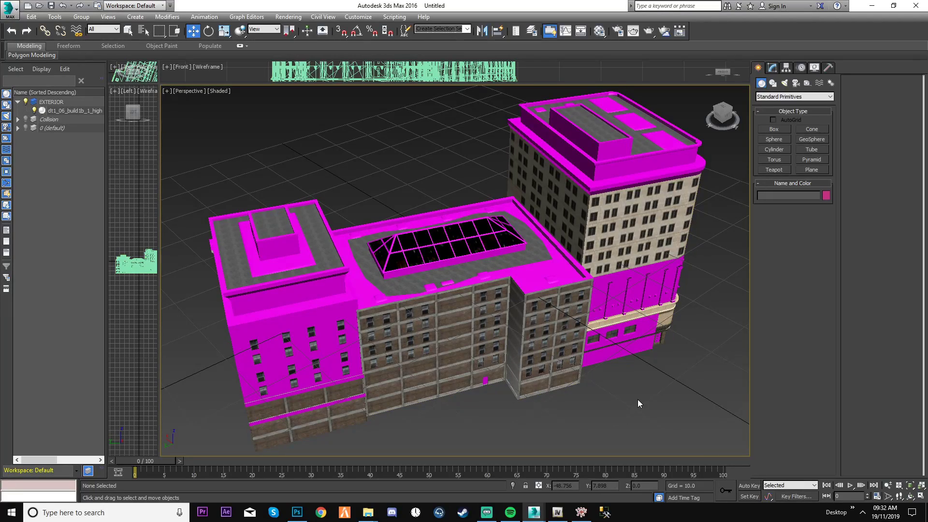
# - Examine the imported building in 3ds Max from several distances and select the dt1_06_build1b_1_high object
pyautogui.scroll(6, 634, 399)
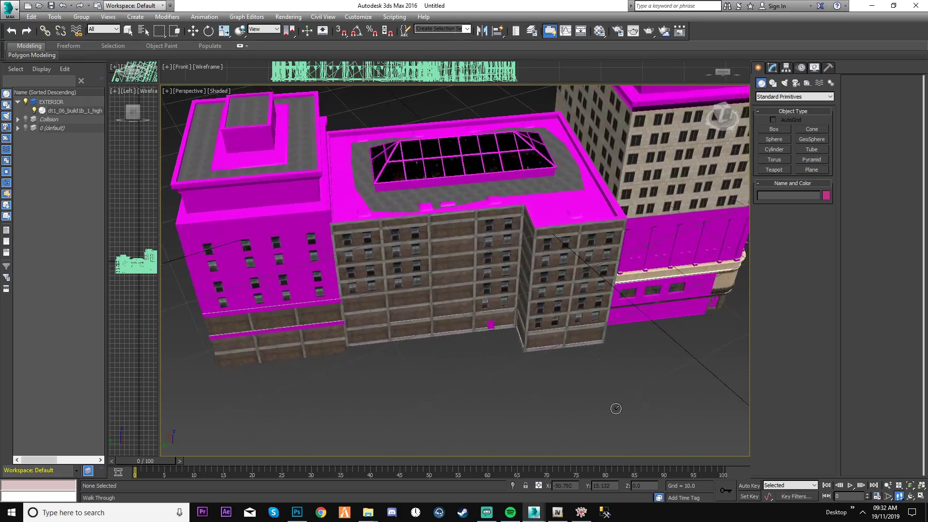
pyautogui.scroll(5, 613, 407)
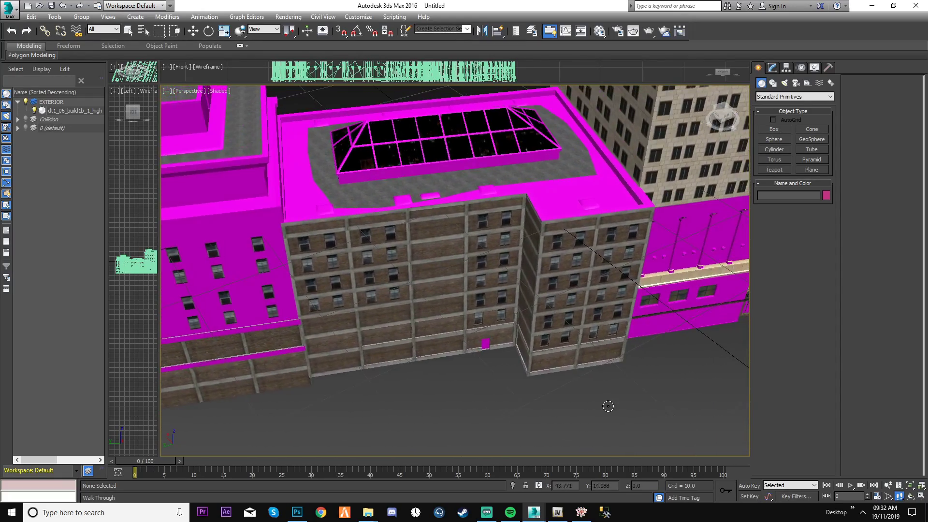
pyautogui.scroll(-8, 610, 405)
pyautogui.scroll(4, 614, 405)
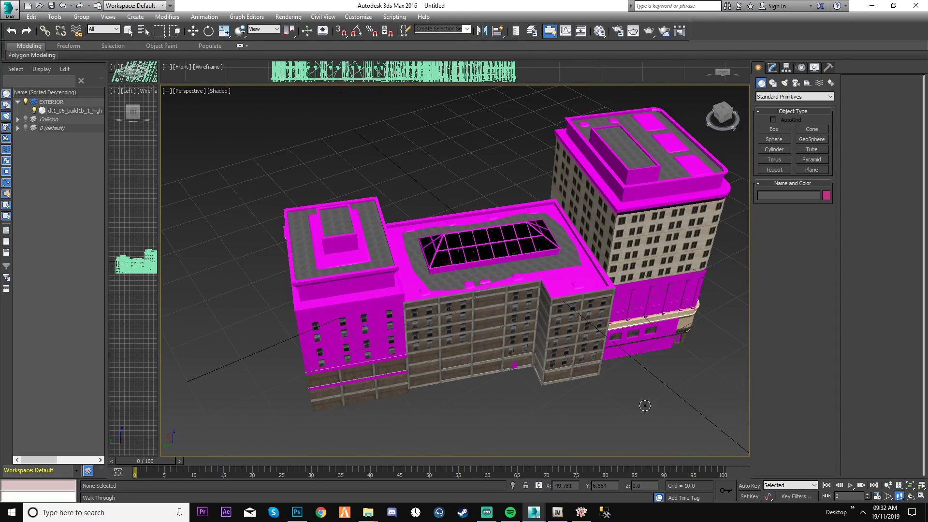
pyautogui.moveTo(648, 406); pyautogui.dragTo(639, 386, button='middle')
pyautogui.moveTo(698, 400); pyautogui.dragTo(326, 184)
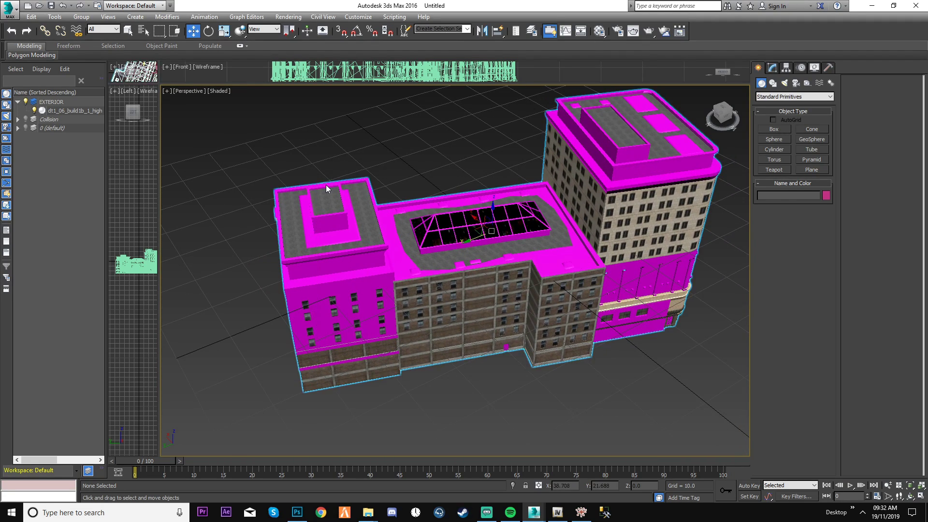
pyautogui.click(648, 382)
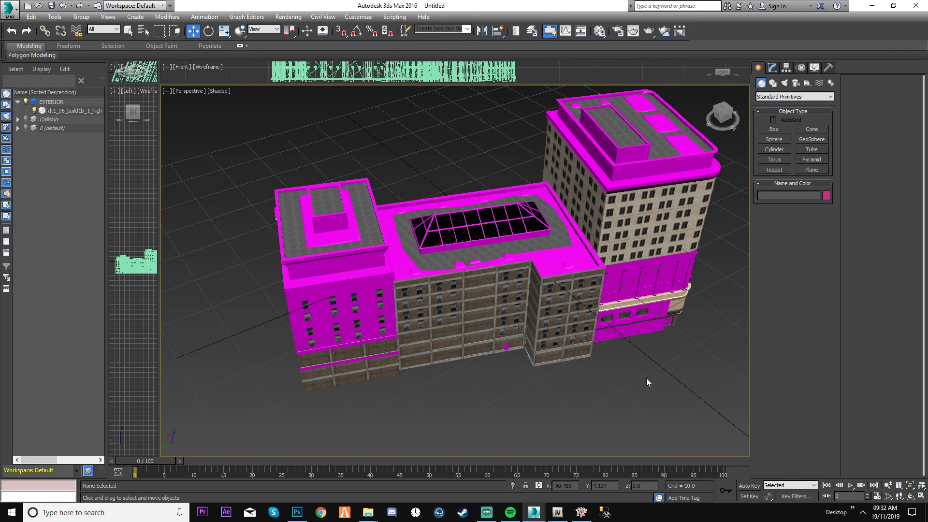
pyautogui.click(503, 337)
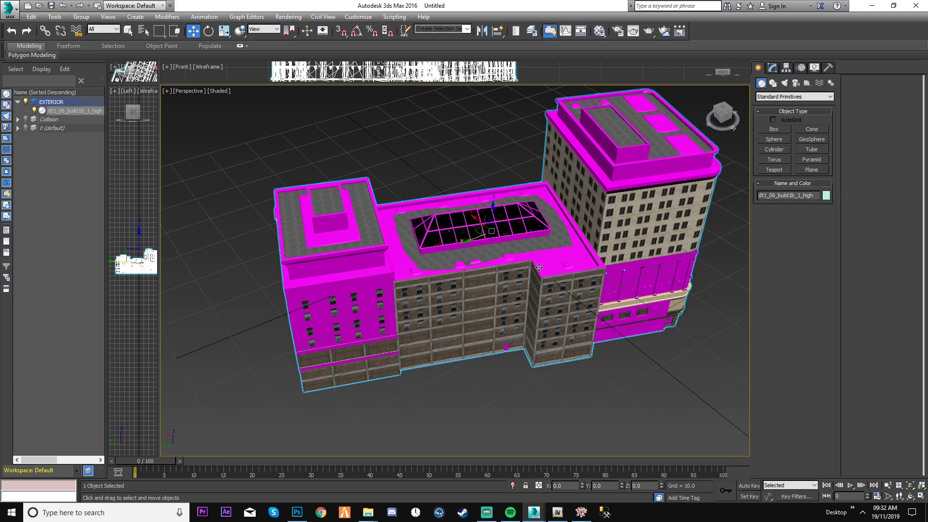
pyautogui.moveTo(527, 229); pyautogui.dragTo(498, 255, button='middle')
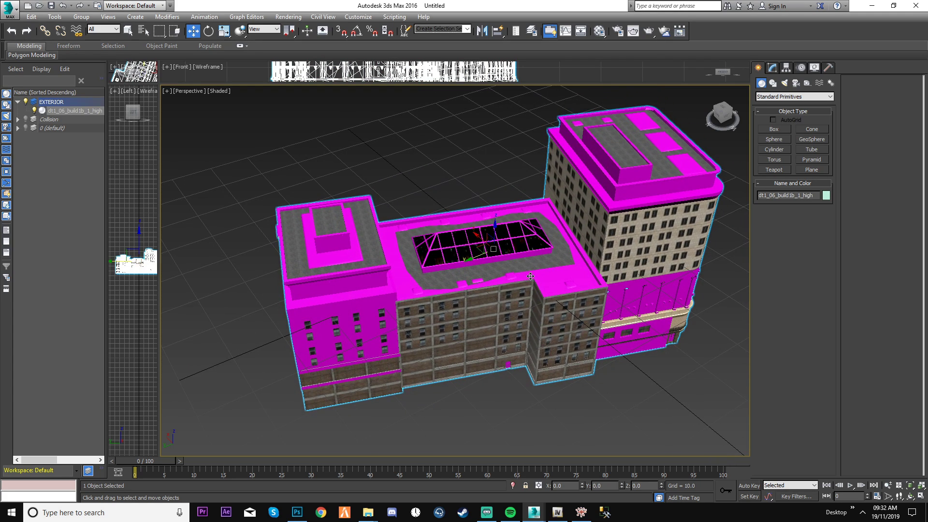
# - Hide the dt1_06_build1b_1_high object, deselect it and make it visible again
pyautogui.click(34, 111)
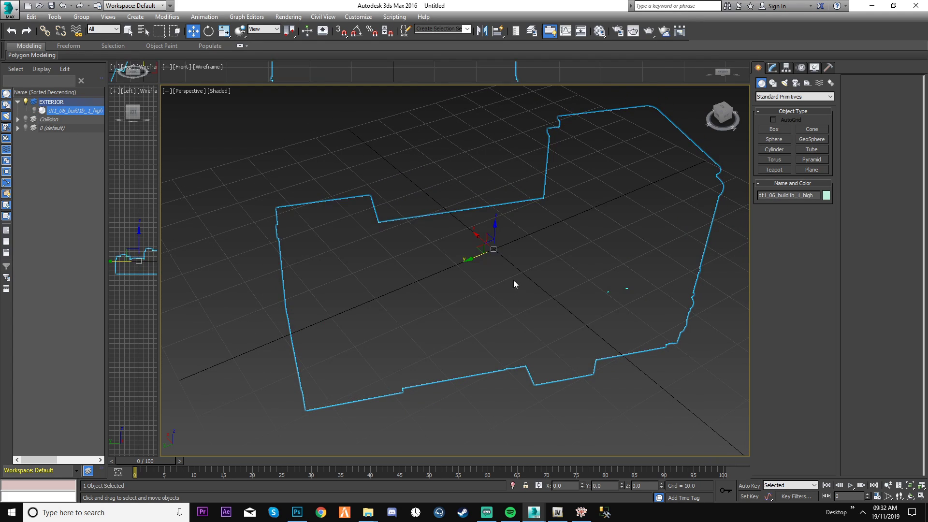
pyautogui.click(607, 309)
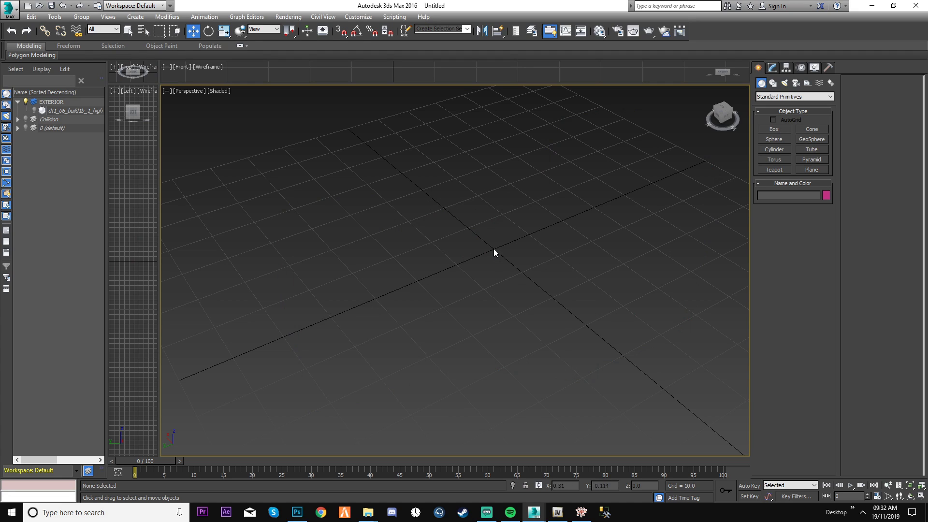
pyautogui.click(34, 111)
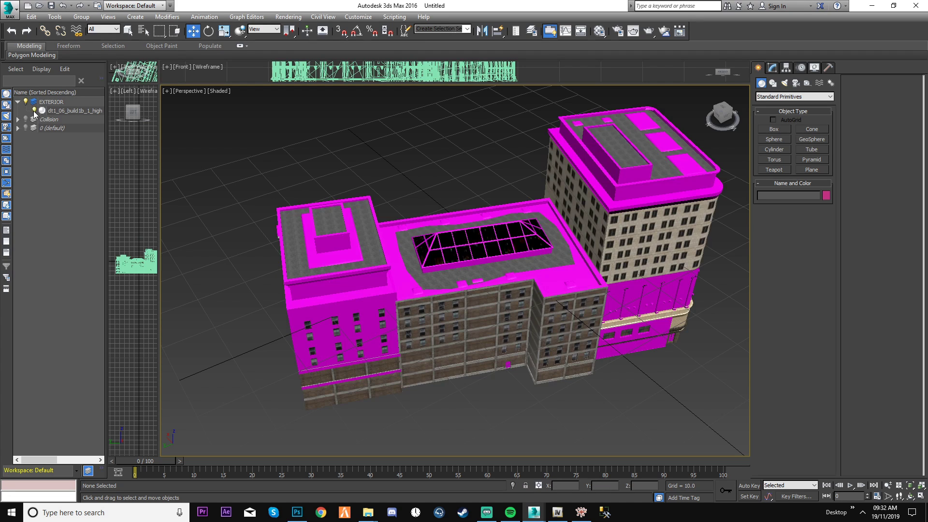
# - Try moving the selected building about -2.34 along the Y axis and undo the move
pyautogui.click(532, 294)
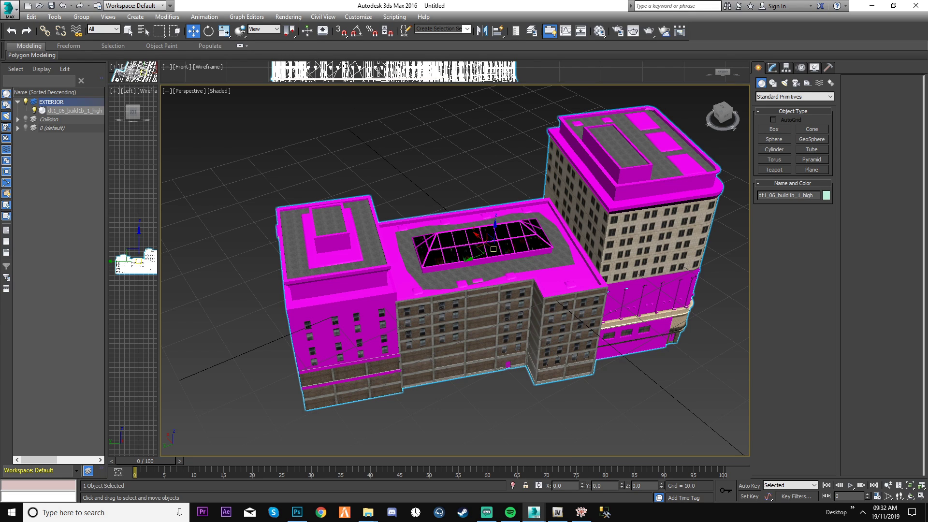
pyautogui.moveTo(473, 258)
pyautogui.mouseDown()
pyautogui.moveTo(367, 301)
pyautogui.moveTo(500, 249)
pyautogui.moveTo(487, 264)
pyautogui.mouseUp()
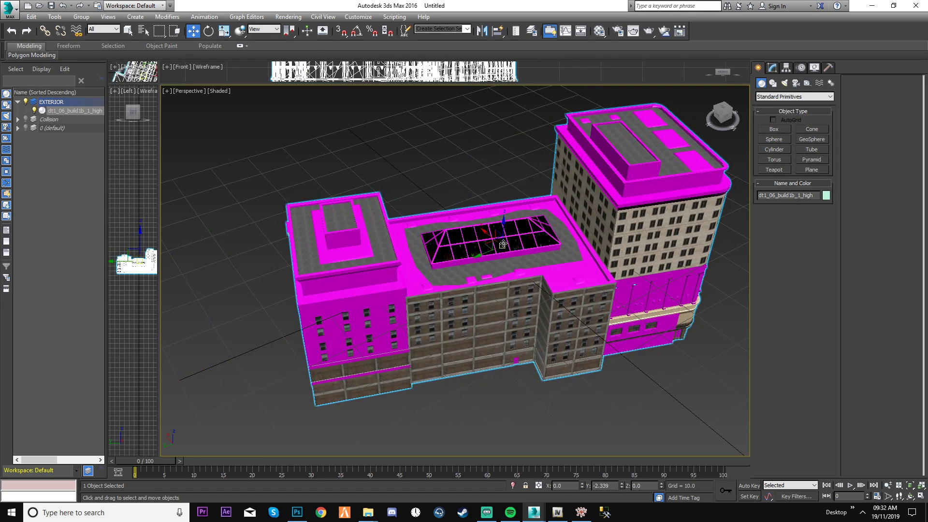
pyautogui.hotkey('ctrl', 'z')
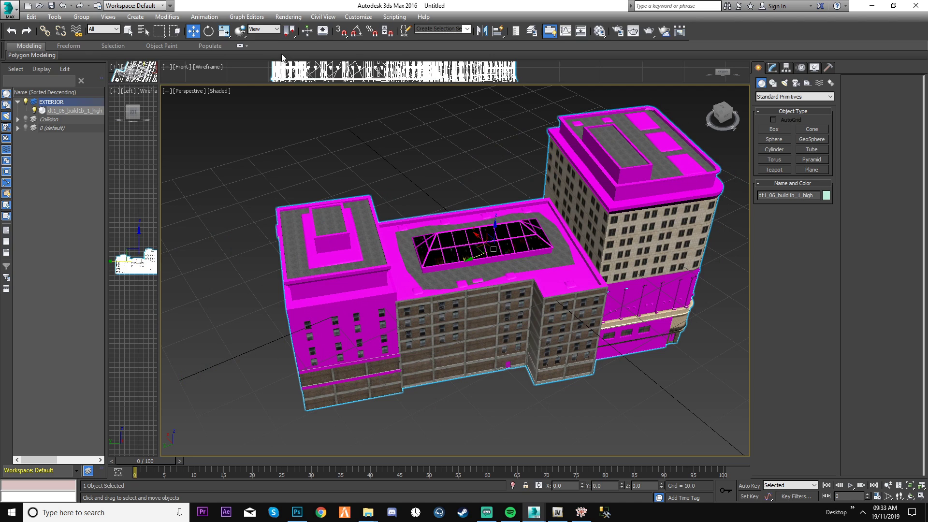
# - Try rotating the building about 23.9 degrees around the Z axis and undo the rotation
pyautogui.click(724, 121)
pyautogui.moveTo(542, 226); pyautogui.dragTo(536, 290, button='middle')
pyautogui.moveTo(438, 240); pyautogui.dragTo(434, 197, button='middle')
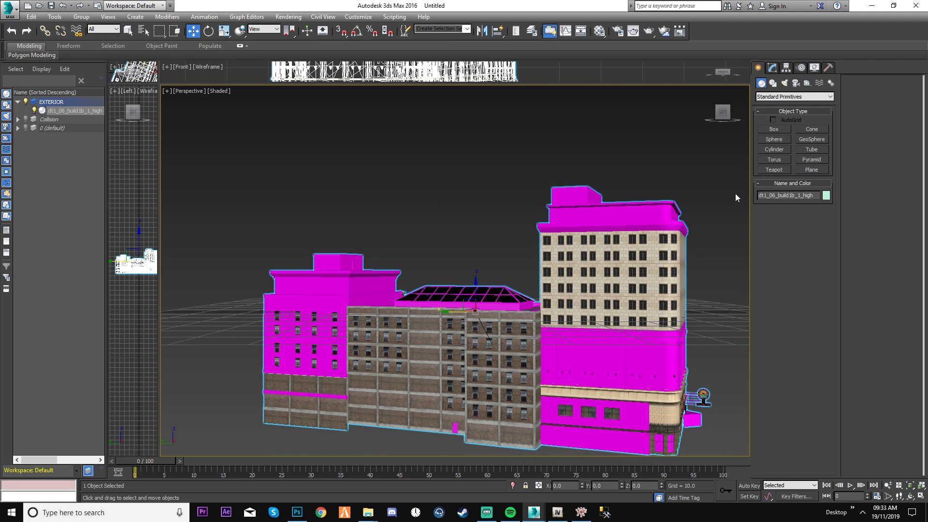
pyautogui.click(721, 108)
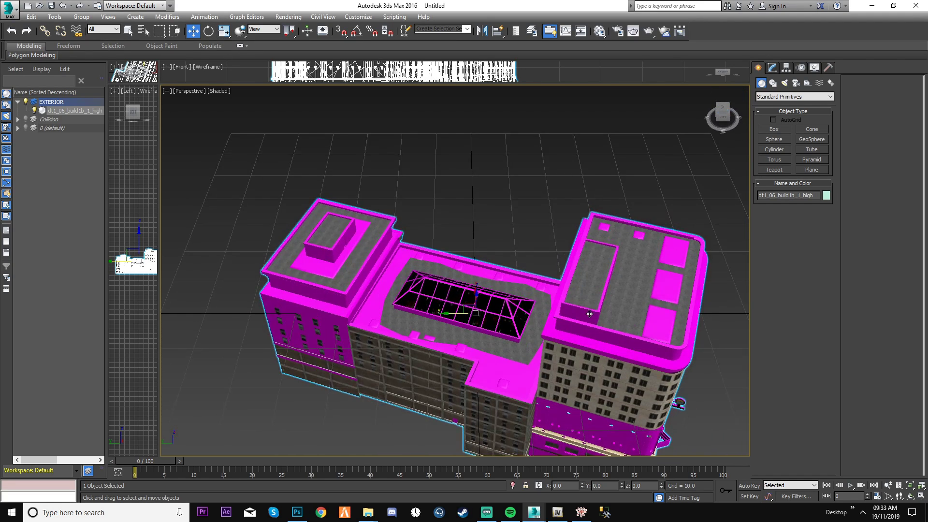
pyautogui.scroll(-3, 589, 314)
pyautogui.moveTo(578, 323); pyautogui.dragTo(564, 283, button='middle')
pyautogui.press('e')
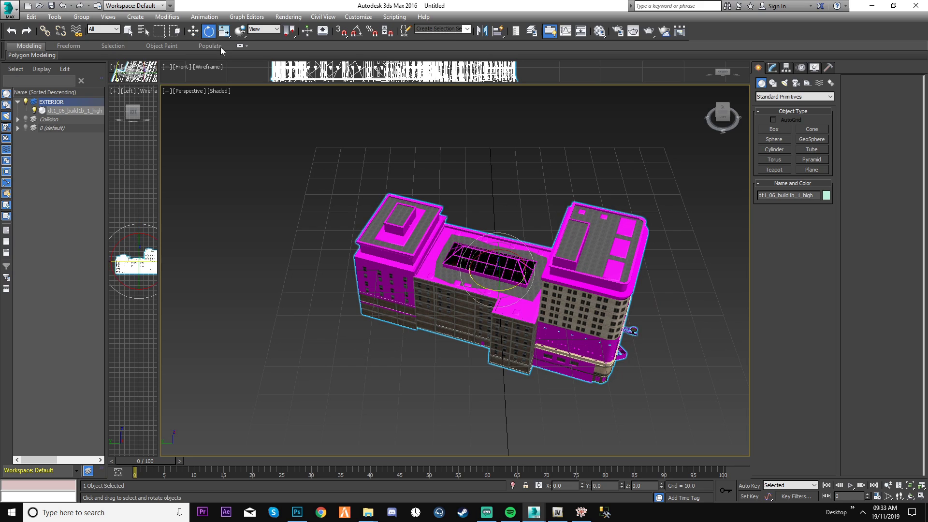
pyautogui.moveTo(477, 286); pyautogui.dragTo(492, 292)
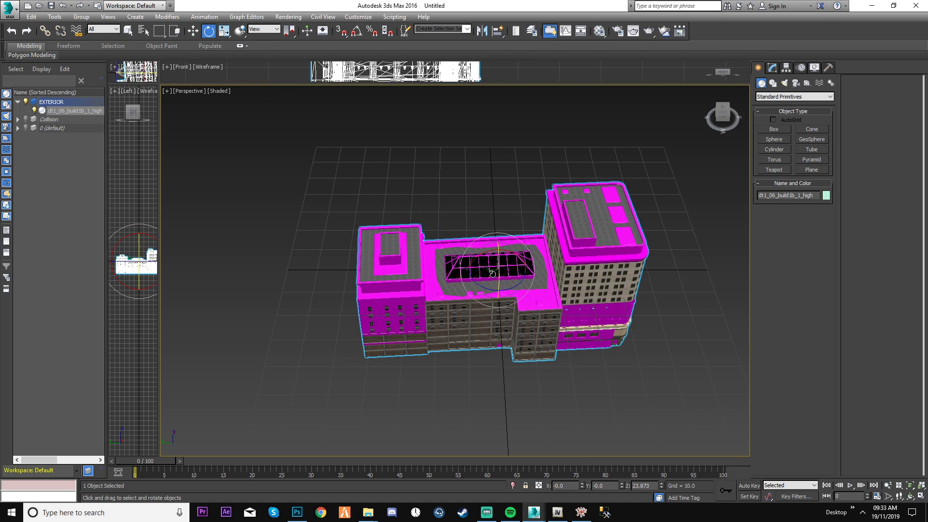
pyautogui.hotkey('ctrl', 'z')
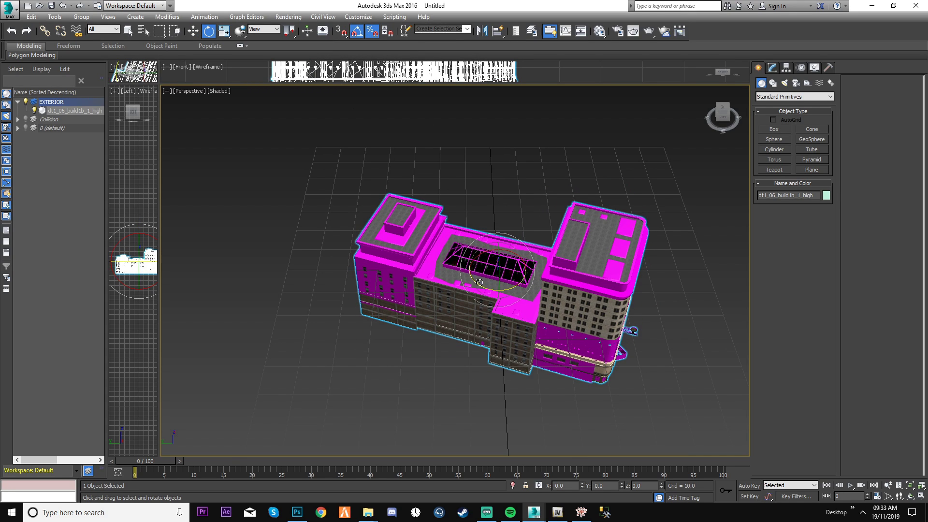
# - Rotate the building 20 degrees around the Z axis so its long facade lines up with the grid
pyautogui.moveTo(479, 282); pyautogui.dragTo(494, 292)
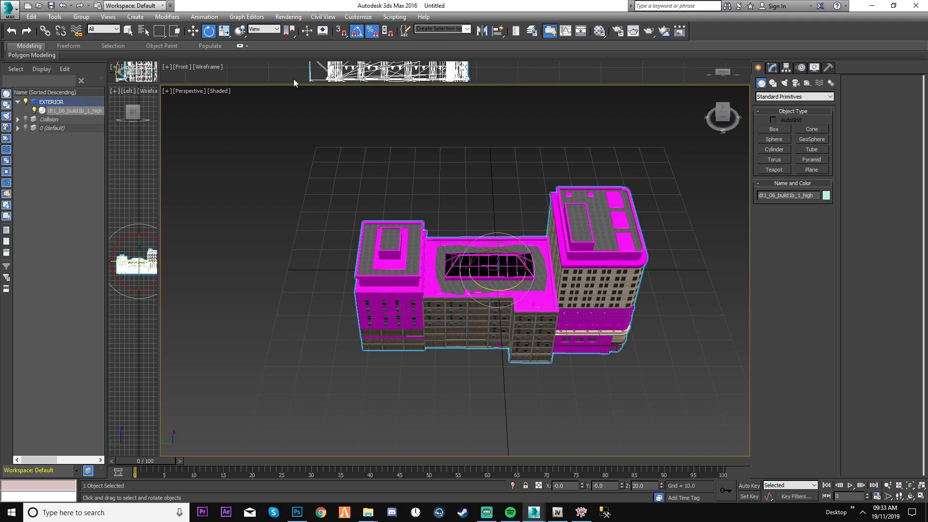
pyautogui.click(193, 32)
pyautogui.scroll(5, 528, 270)
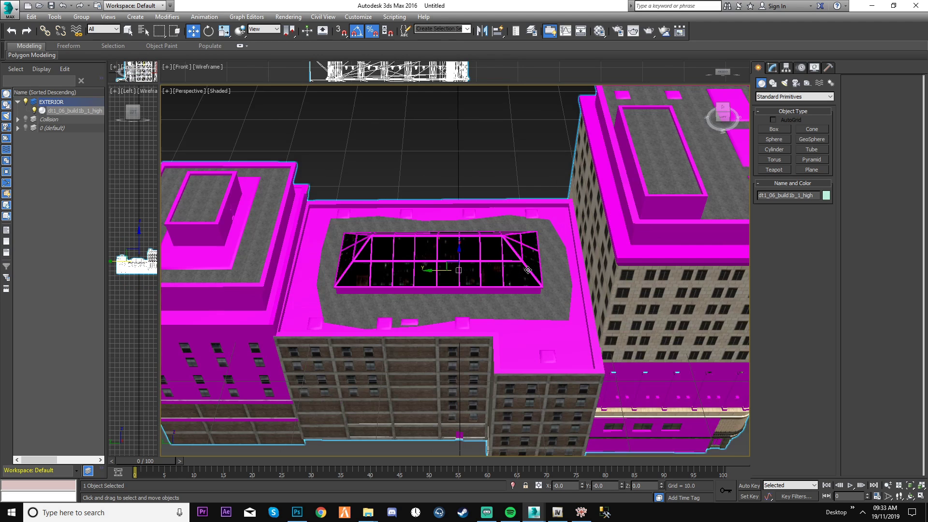
# - Examine the rotated building from above, from the front and close up at the magenta door in the brick wall
pyautogui.click(723, 107)
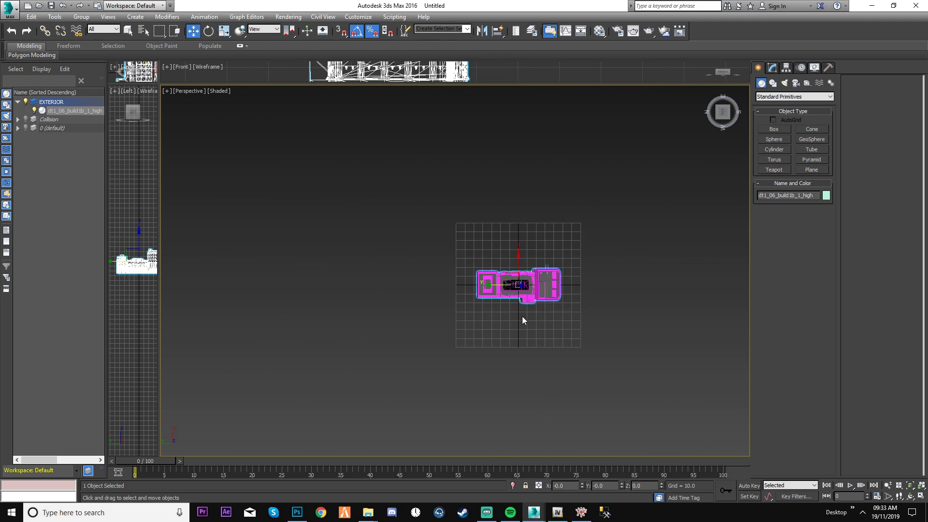
pyautogui.moveTo(541, 282); pyautogui.dragTo(491, 255, button='middle')
pyautogui.scroll(4, 466, 241)
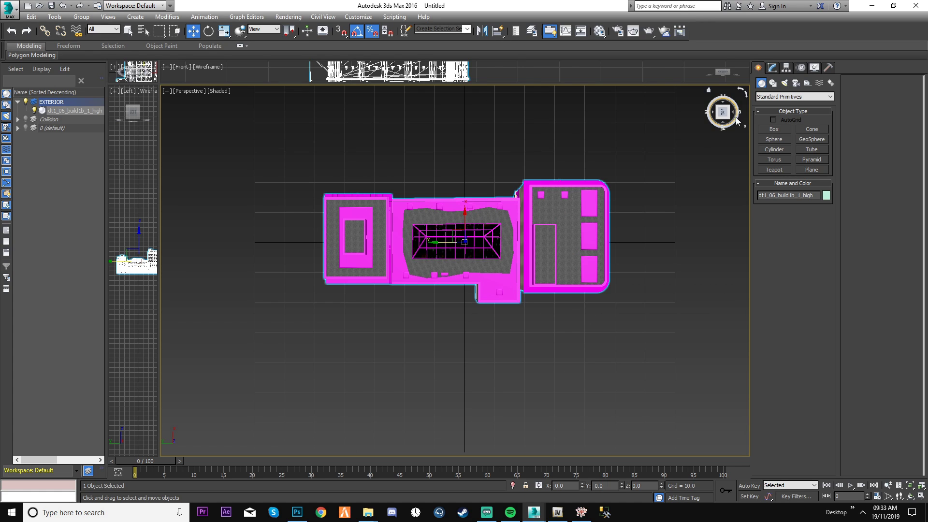
pyautogui.click(723, 120)
pyautogui.scroll(3, 496, 291)
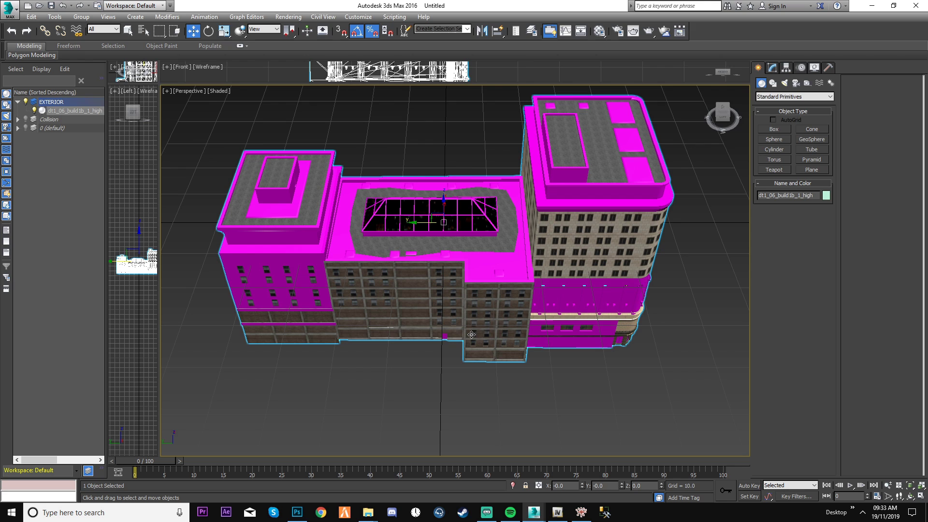
pyautogui.scroll(10, 445, 336)
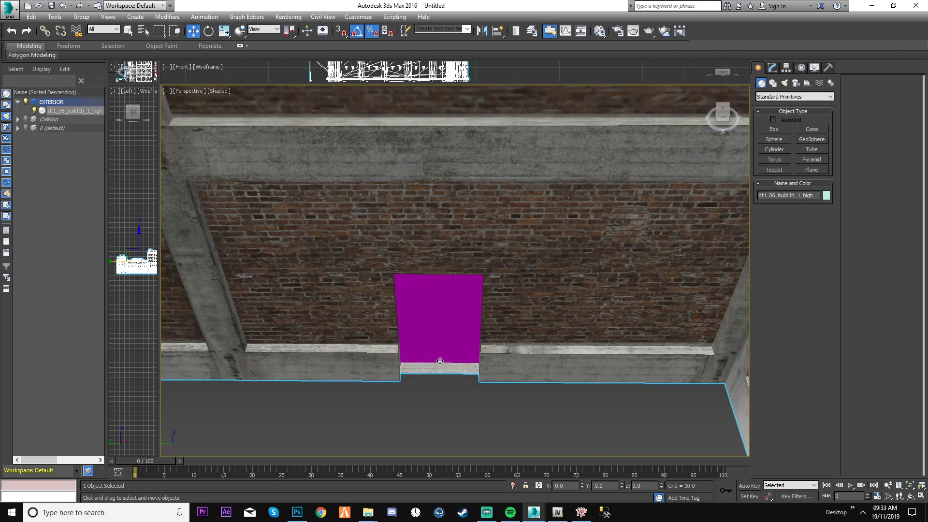
pyautogui.keyDown('alt'); pyautogui.moveTo(439, 360); pyautogui.dragTo(661, 246, button='middle'); pyautogui.keyUp('alt')
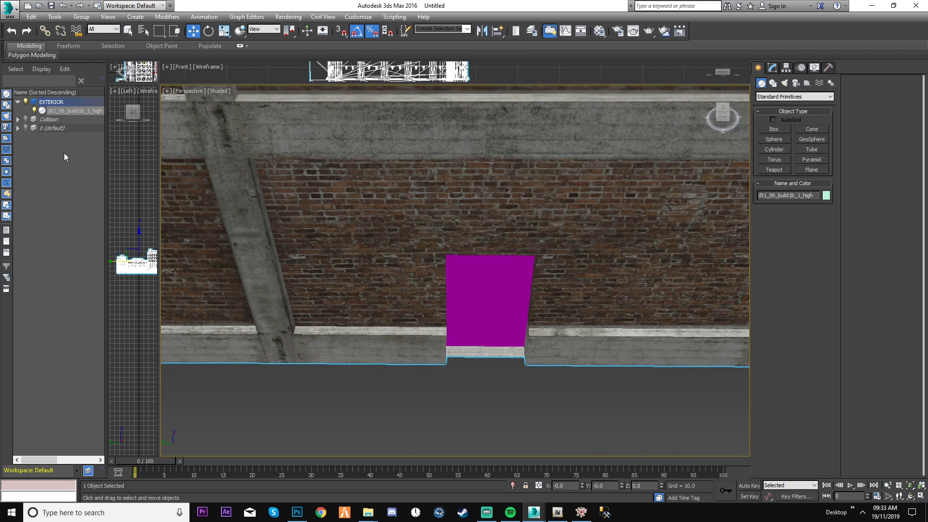
pyautogui.scroll(-10, 345, 155)
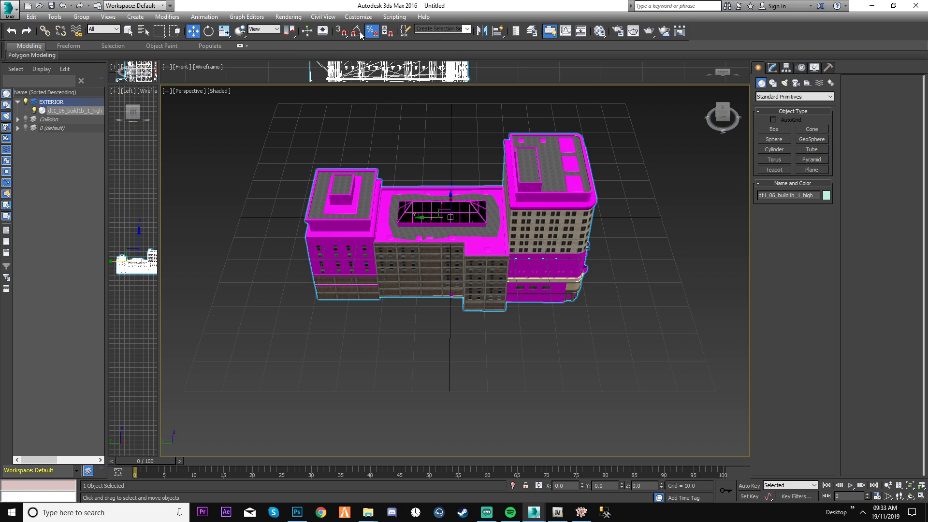
# - Hide the dt1_06_build1b_1_high object, clear the selection and show the 0 (default) layer
pyautogui.click(451, 346)
pyautogui.click(450, 247)
pyautogui.click(35, 112)
pyautogui.scroll(4, 387, 283)
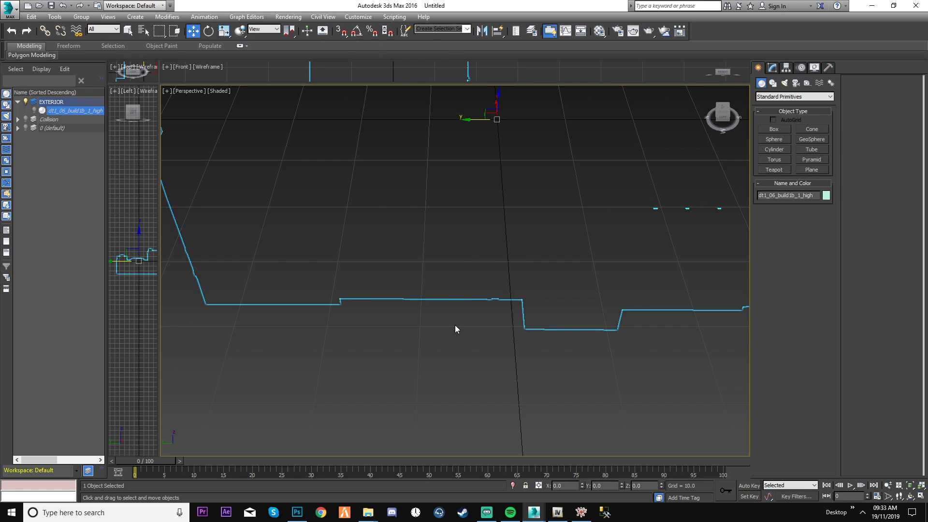
pyautogui.click(455, 326)
pyautogui.moveTo(391, 263); pyautogui.dragTo(325, 307, button='middle')
pyautogui.click(26, 128)
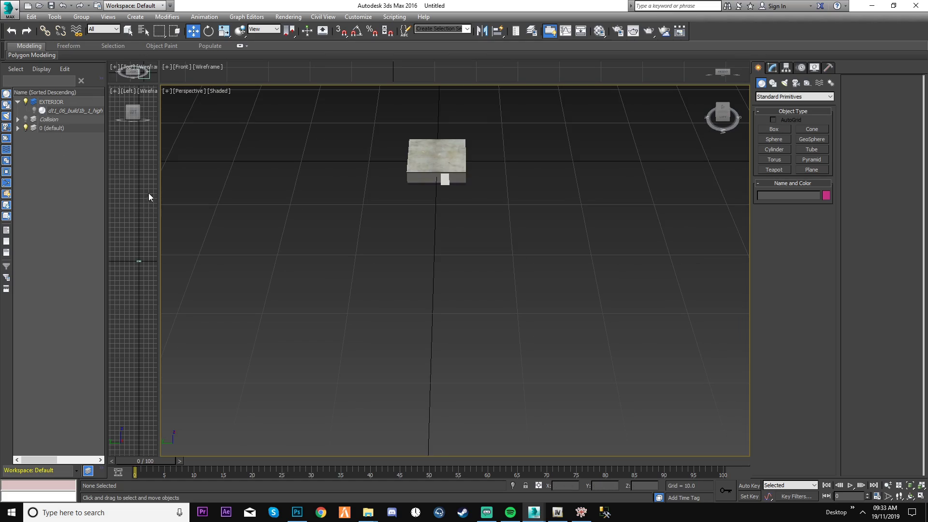
# - Examine the small box-shaped model from several angles, hide the 0 (default) layer and make the building visible again
pyautogui.scroll(6, 455, 177)
pyautogui.press('Up')
pyautogui.moveTo(597, 292); pyautogui.dragTo(543, 259)
pyautogui.press('Up')
pyautogui.press('Down')
pyautogui.moveTo(463, 265); pyautogui.dragTo(535, 339)
pyautogui.press('Down')
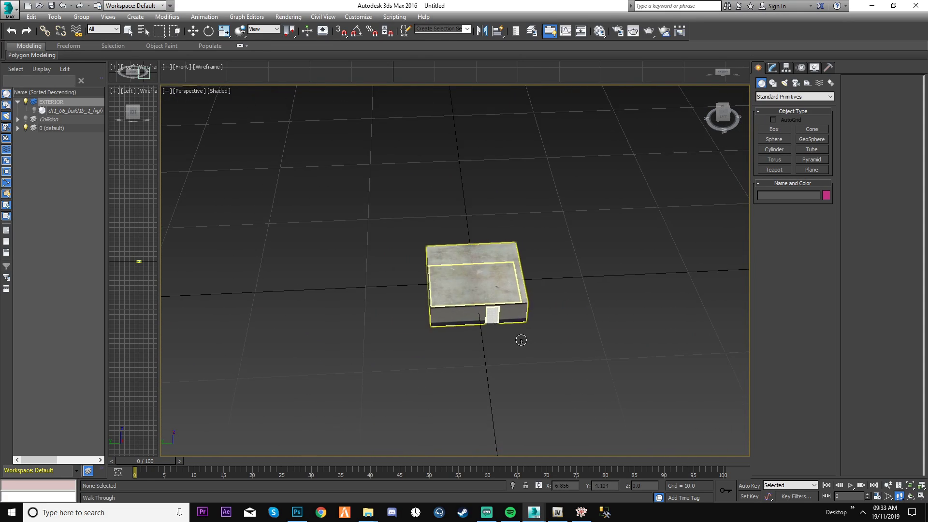
pyautogui.press('w')
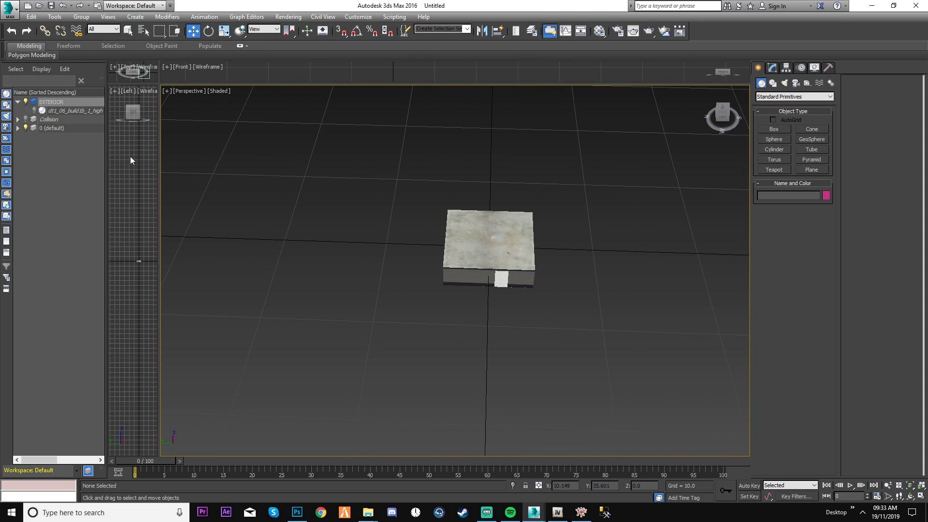
pyautogui.click(25, 129)
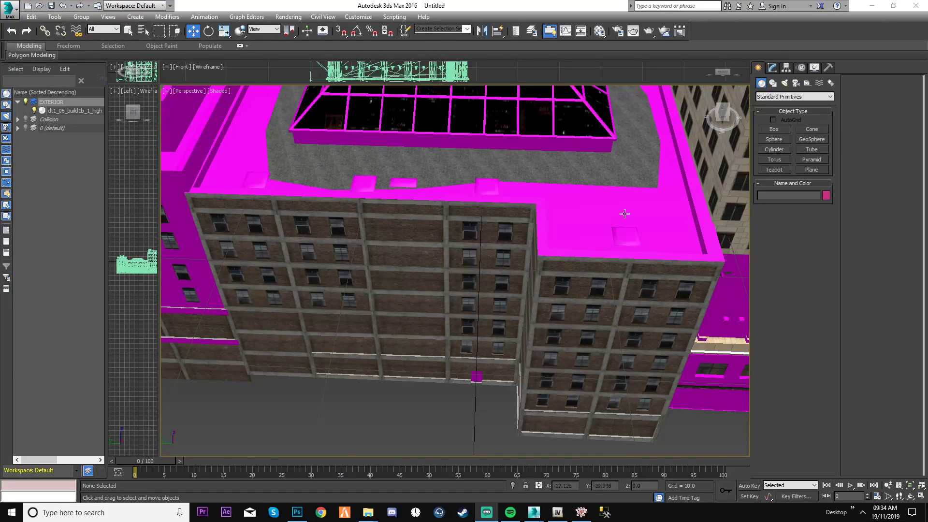
# - Walk through the Perspective view along the brick facade to examine the magenta door at ground level
pyautogui.press('Up')
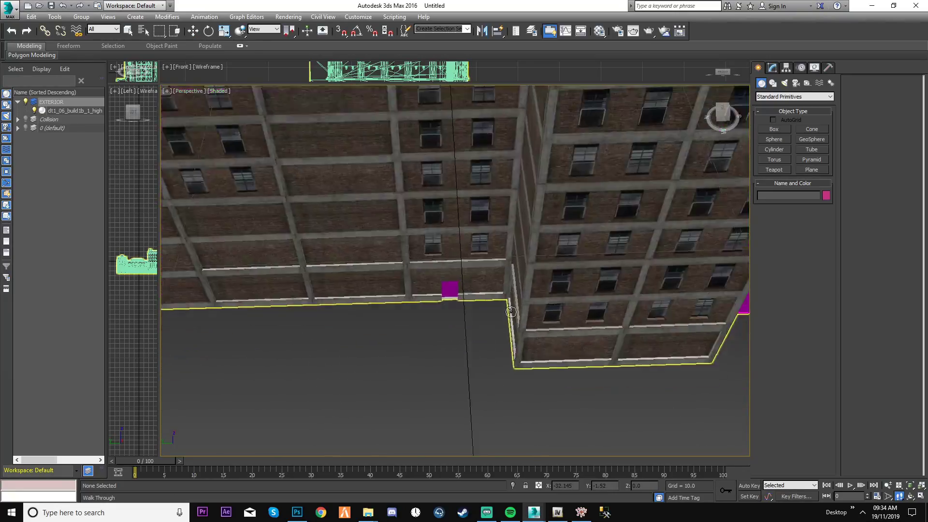
pyautogui.press('Up')
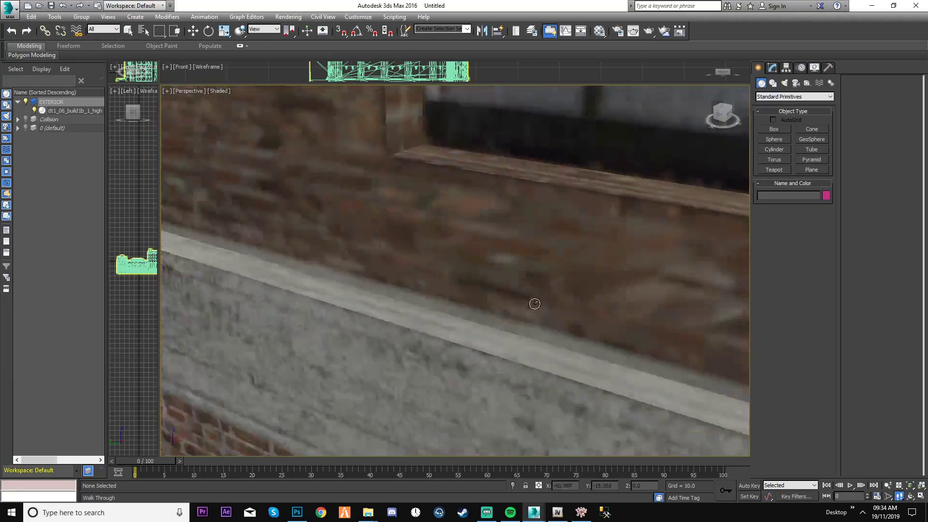
pyautogui.press('Up')
pyautogui.moveTo(534, 303); pyautogui.dragTo(601, 361)
pyautogui.press('Right')
pyautogui.press('Down')
pyautogui.press('Left')
pyautogui.press('Left')
pyautogui.press('Up')
pyautogui.press('Down')
pyautogui.rightClick(601, 362)
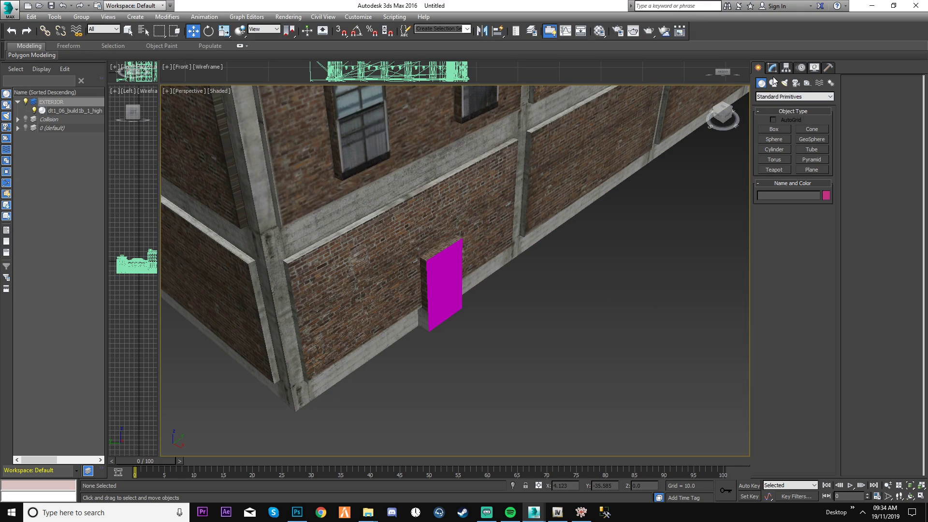
# - Draw a plane about 5.59 long and 9.10 wide in an enlarged Top view, starting at the building's door wall
pyautogui.click(820, 169)
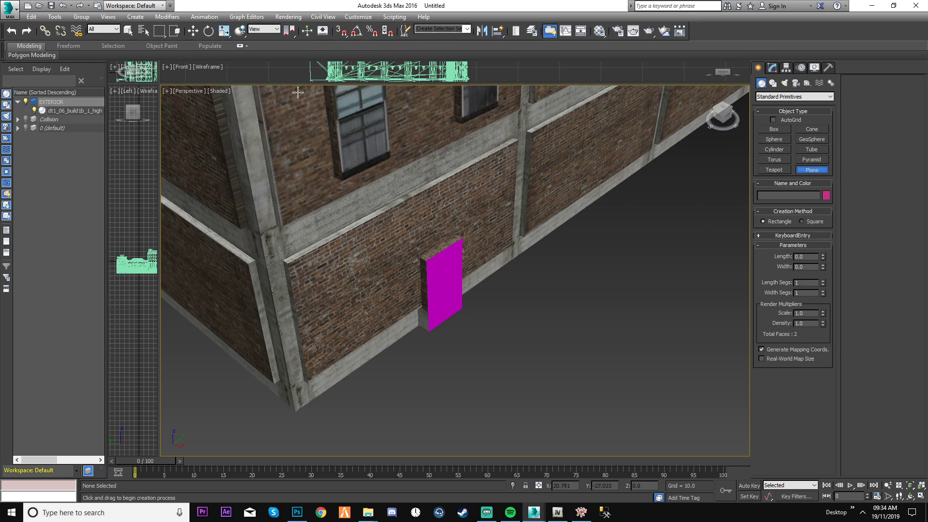
pyautogui.moveTo(295, 83); pyautogui.dragTo(294, 303)
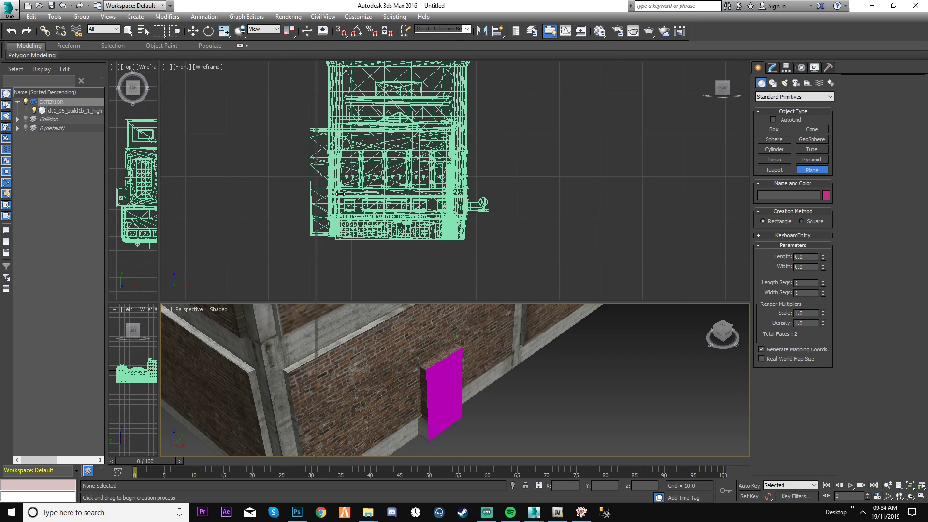
pyautogui.moveTo(160, 196); pyautogui.dragTo(455, 196)
pyautogui.scroll(4, 261, 195)
pyautogui.moveTo(265, 226); pyautogui.dragTo(282, 101, button='middle')
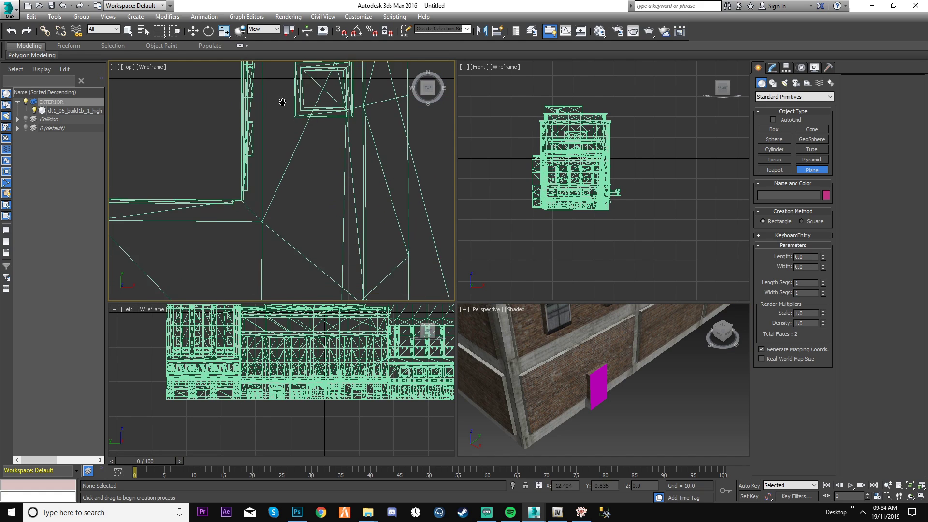
pyautogui.scroll(-3, 283, 105)
pyautogui.scroll(-3, 289, 156)
pyautogui.moveTo(290, 157); pyautogui.dragTo(297, 175, button='middle')
pyautogui.scroll(2, 297, 175)
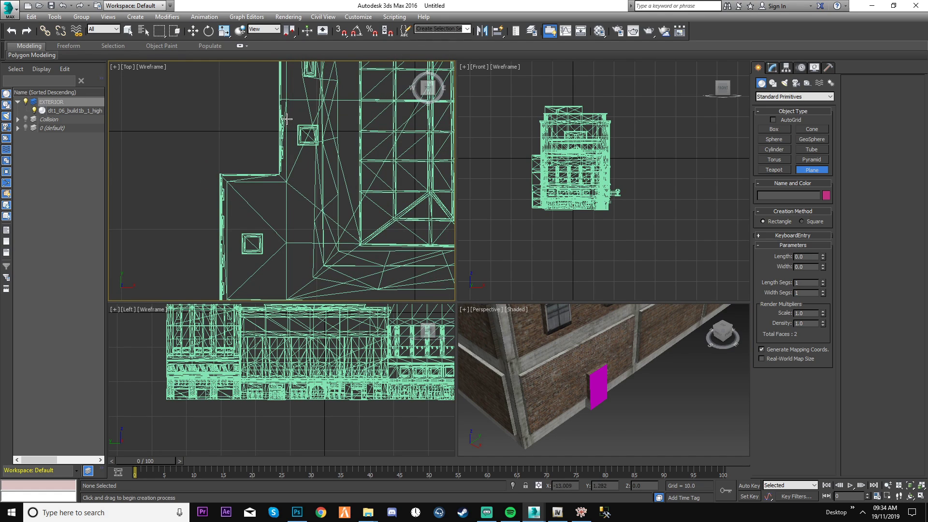
pyautogui.moveTo(286, 116); pyautogui.dragTo(376, 171)
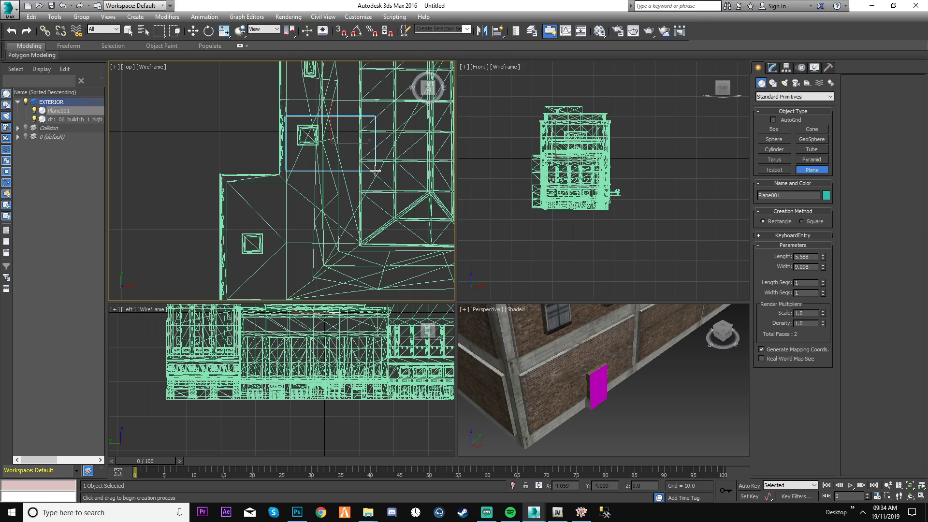
pyautogui.click(816, 169)
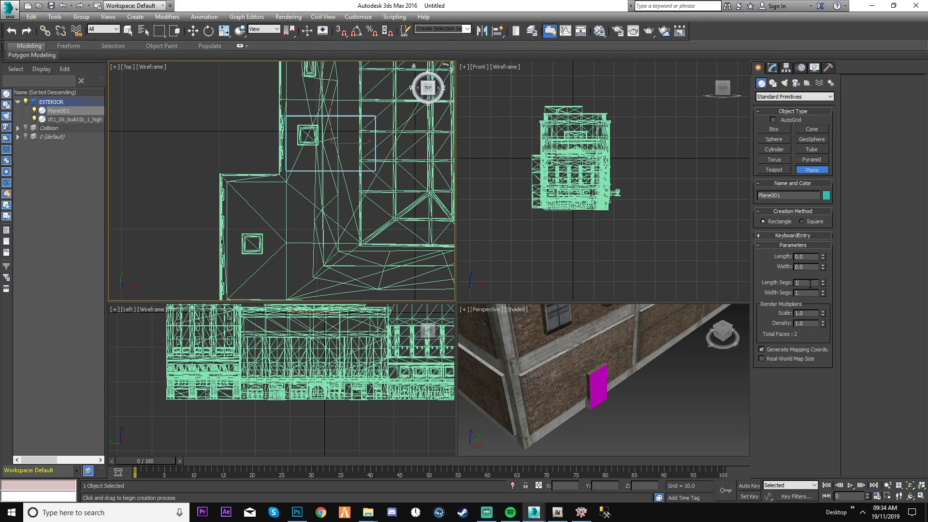
# - Move the plane down in the Left view to the building's base, at about Z -23.66
pyautogui.press('w')
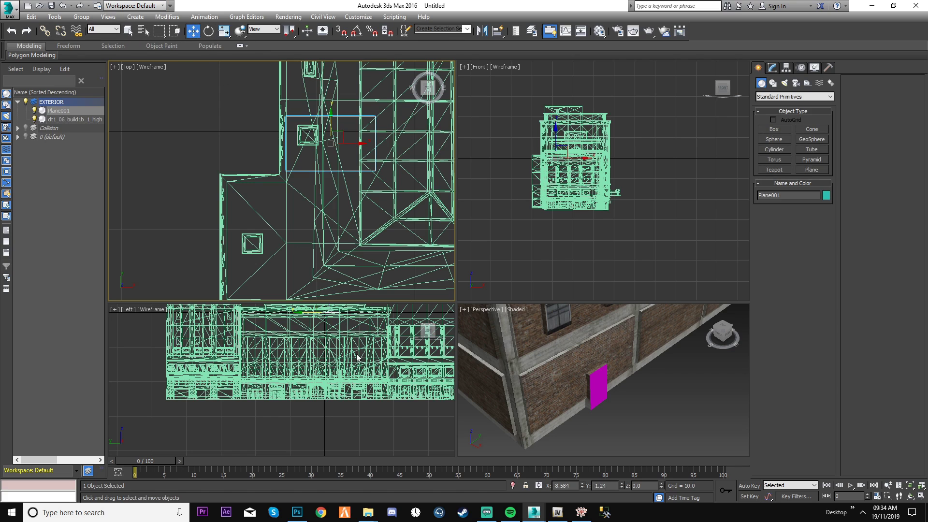
pyautogui.scroll(2, 323, 389)
pyautogui.moveTo(310, 320); pyautogui.dragTo(332, 402)
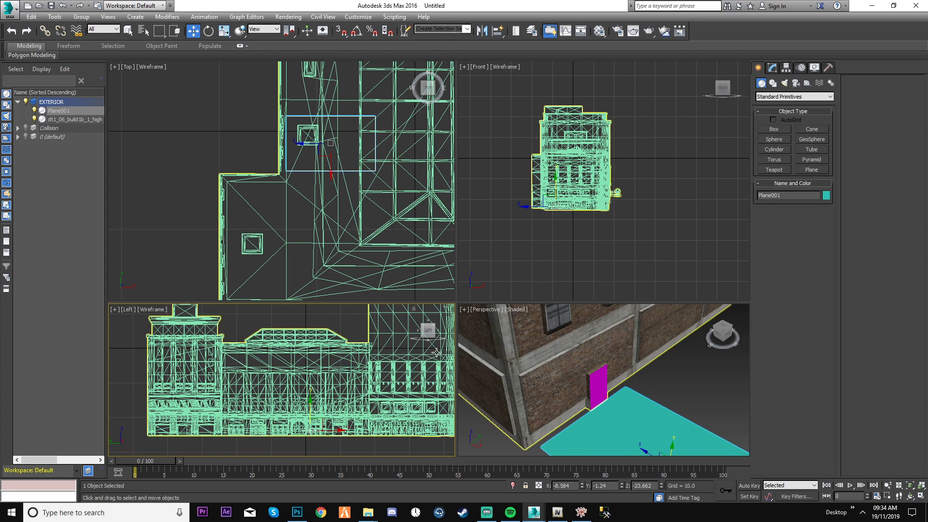
pyautogui.moveTo(456, 367); pyautogui.dragTo(278, 367)
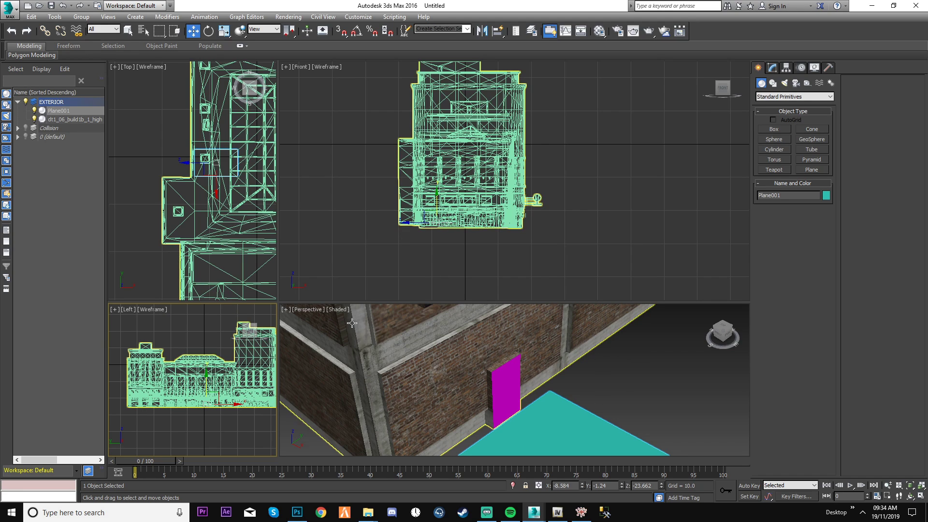
pyautogui.moveTo(500, 202); pyautogui.dragTo(514, 216, button='middle')
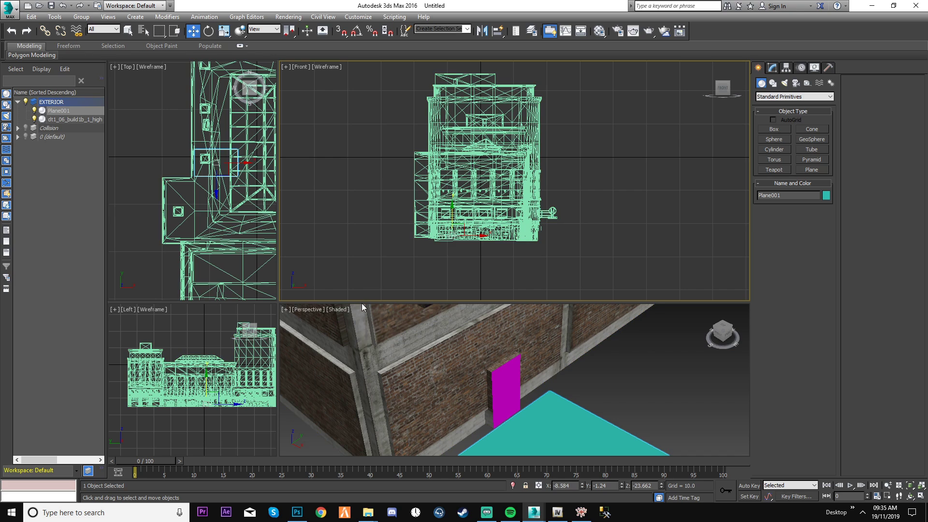
# - Try the Realistic display style in the Perspective viewport
pyautogui.click(337, 309)
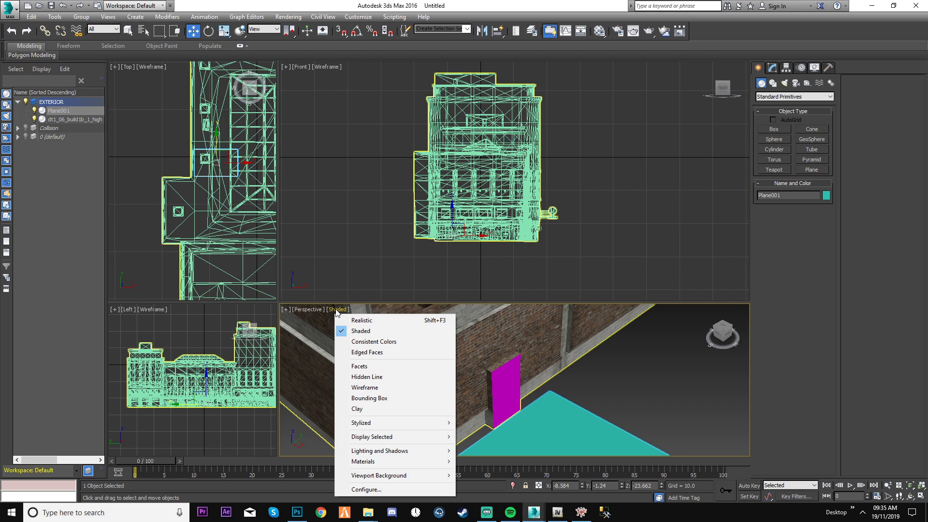
pyautogui.click(369, 322)
pyautogui.scroll(-4, 413, 337)
pyautogui.moveTo(586, 388); pyautogui.dragTo(559, 386, button='middle')
pyautogui.moveTo(592, 347)
pyautogui.mouseDown(button='middle')
pyautogui.moveTo(590, 364)
pyautogui.moveTo(590, 353)
pyautogui.mouseUp(button='middle')
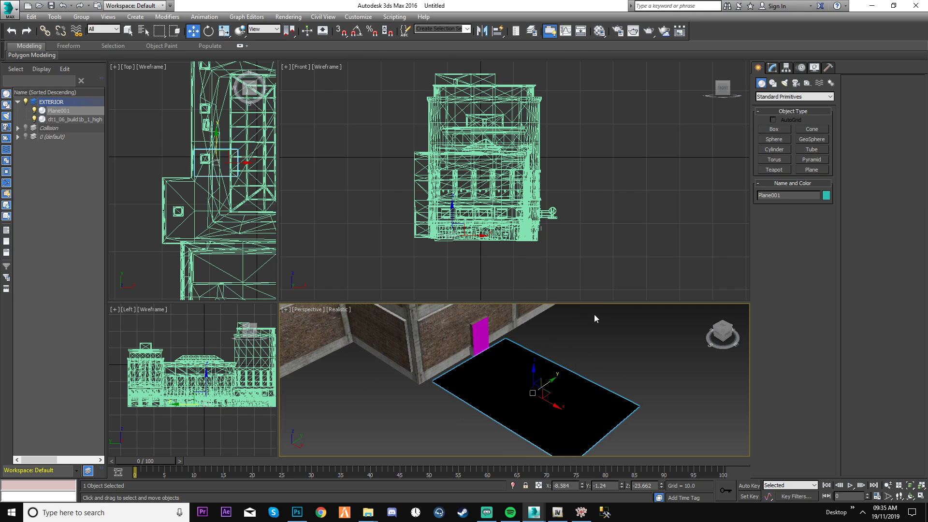
# - Enlarge the Perspective viewport and set its display style back to Shaded
pyautogui.moveTo(594, 302); pyautogui.dragTo(592, 122)
pyautogui.moveTo(608, 253); pyautogui.dragTo(593, 293, button='middle')
pyautogui.click(335, 132)
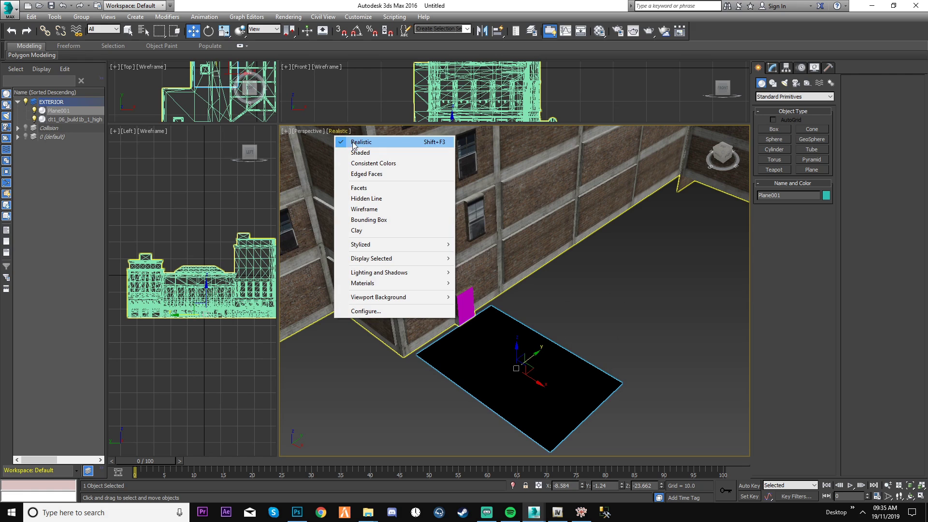
pyautogui.click(361, 152)
pyautogui.click(642, 336)
# - Examine how the plane sits against the magenta door and the brick wall from near and far
pyautogui.moveTo(486, 326)
pyautogui.mouseDown(button='middle')
pyautogui.moveTo(521, 304)
pyautogui.moveTo(537, 281)
pyautogui.moveTo(547, 287)
pyautogui.mouseUp(button='middle')
pyautogui.scroll(3, 547, 308)
pyautogui.scroll(-3, 538, 281)
pyautogui.click(547, 287)
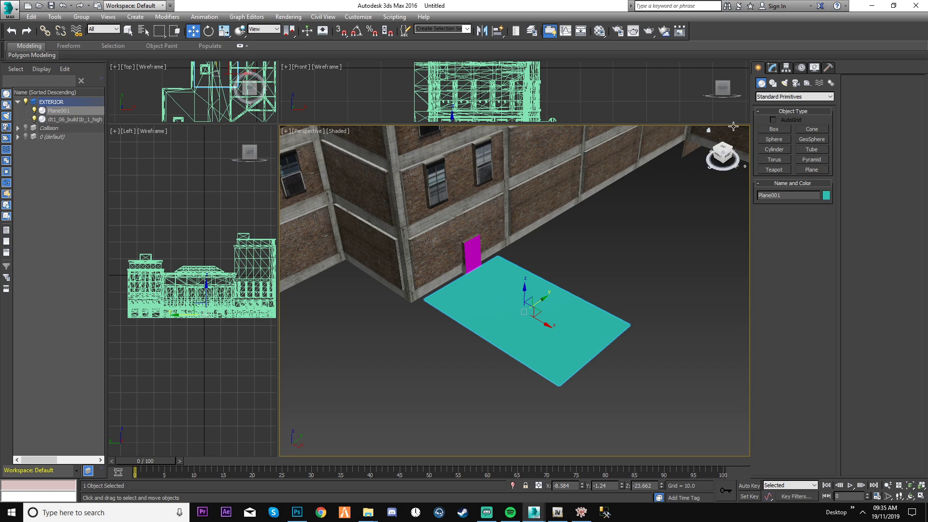
pyautogui.scroll(3, 475, 263)
pyautogui.scroll(3, 474, 263)
pyautogui.scroll(-6, 475, 263)
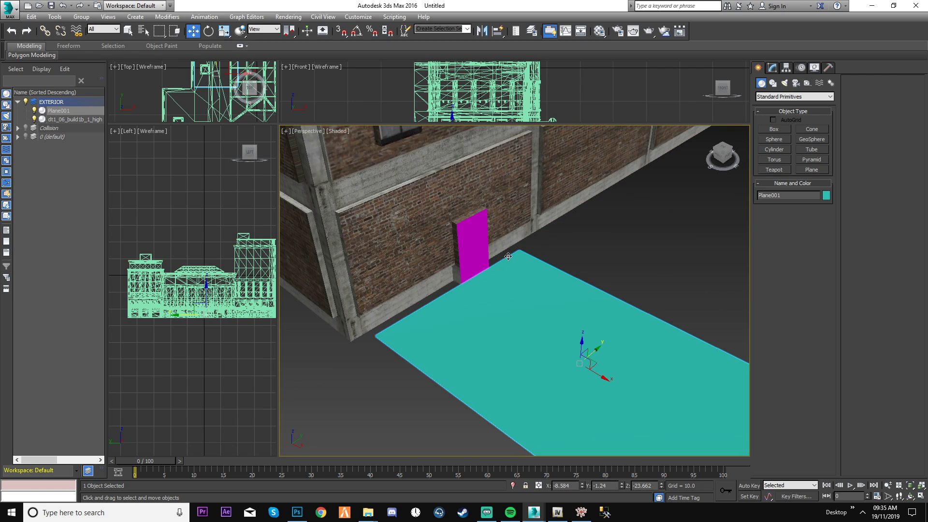
pyautogui.scroll(-1, 546, 259)
# - Convert the plane to an Editable Poly
pyautogui.click(773, 67)
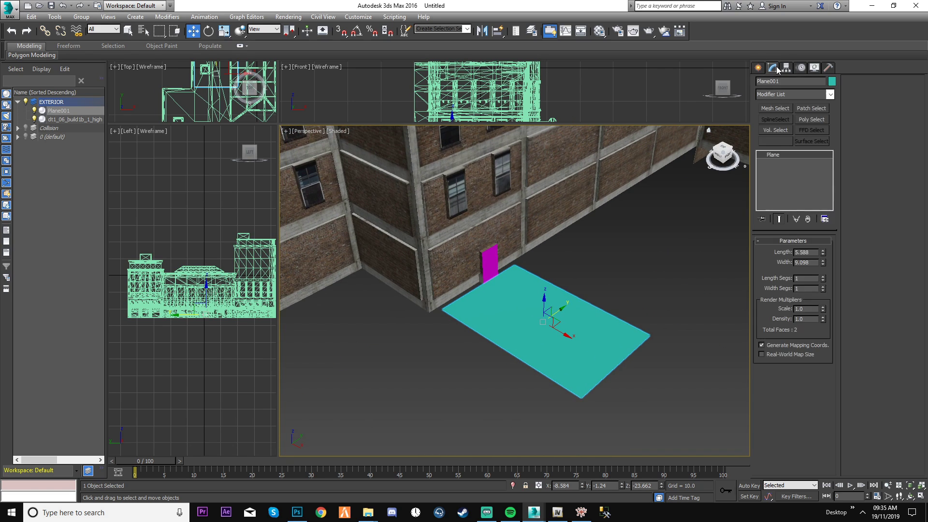
pyautogui.rightClick(773, 155)
pyautogui.click(814, 238)
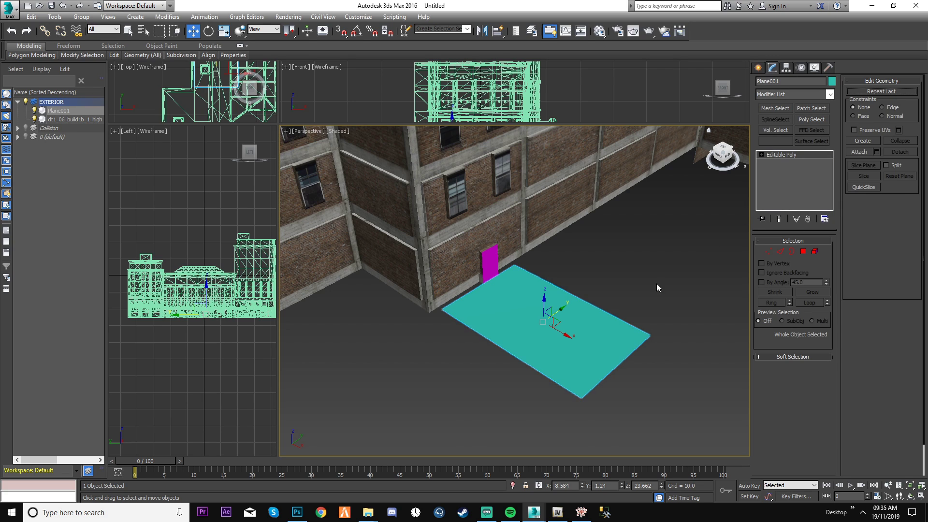
# - Shorten the plane by moving its two outer vertices along the X axis toward the building, to about X -8.19
pyautogui.press('1')
pyautogui.moveTo(558, 424); pyautogui.dragTo(679, 328)
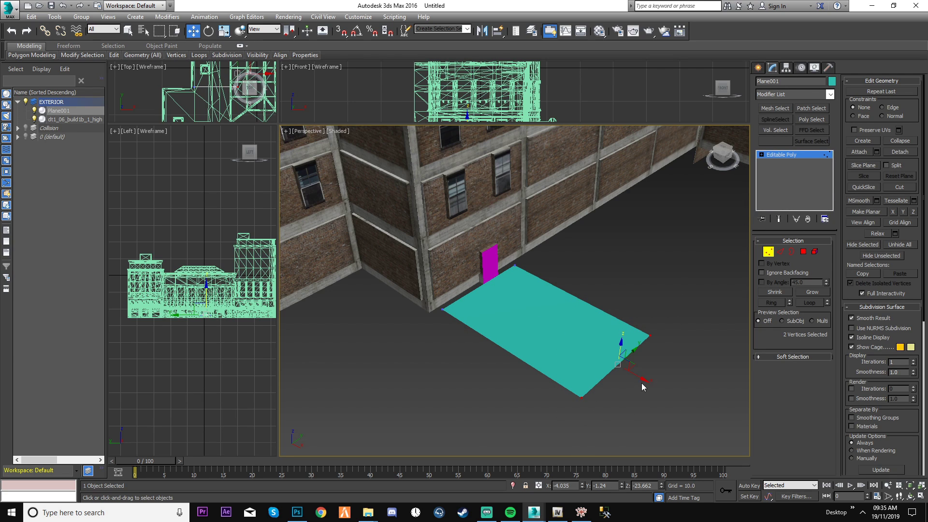
pyautogui.moveTo(642, 383); pyautogui.dragTo(564, 348)
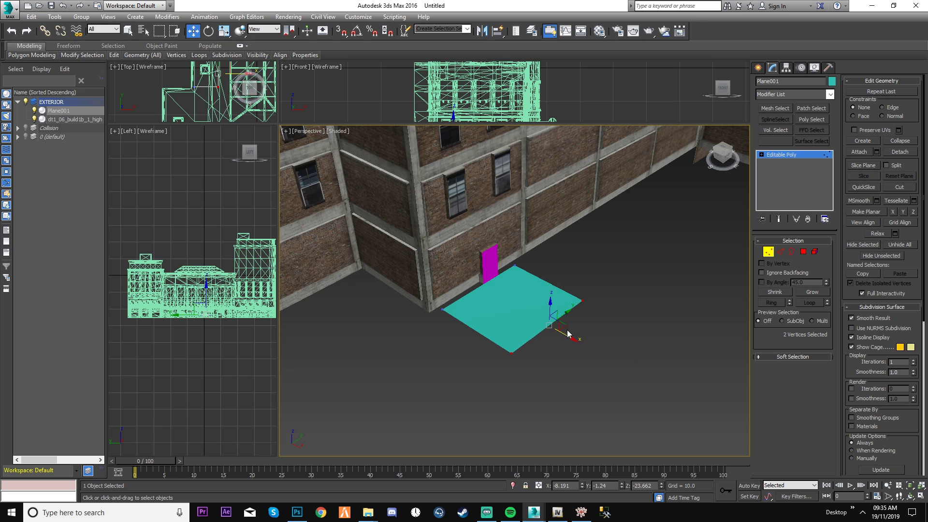
# - Narrow the plane by moving its two vertices nearest the building corner about 1.57 along the Y axis toward the door
pyautogui.moveTo(536, 332); pyautogui.dragTo(515, 389, button='middle')
pyautogui.scroll(3, 502, 354)
pyautogui.moveTo(497, 357); pyautogui.dragTo(563, 298, button='middle')
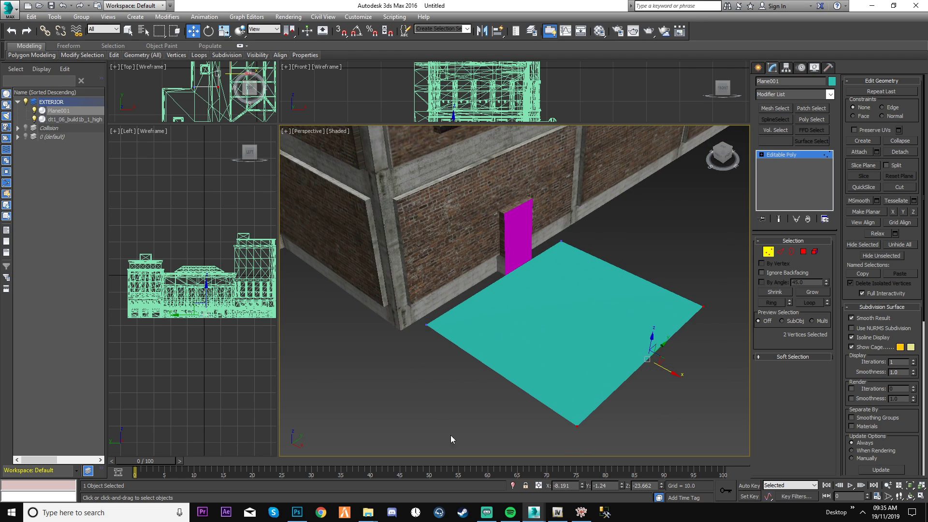
pyautogui.moveTo(405, 355); pyautogui.dragTo(459, 314)
pyautogui.keyDown('ctrl'); pyautogui.moveTo(576, 426); pyautogui.dragTo(578, 424); pyautogui.keyUp('ctrl')
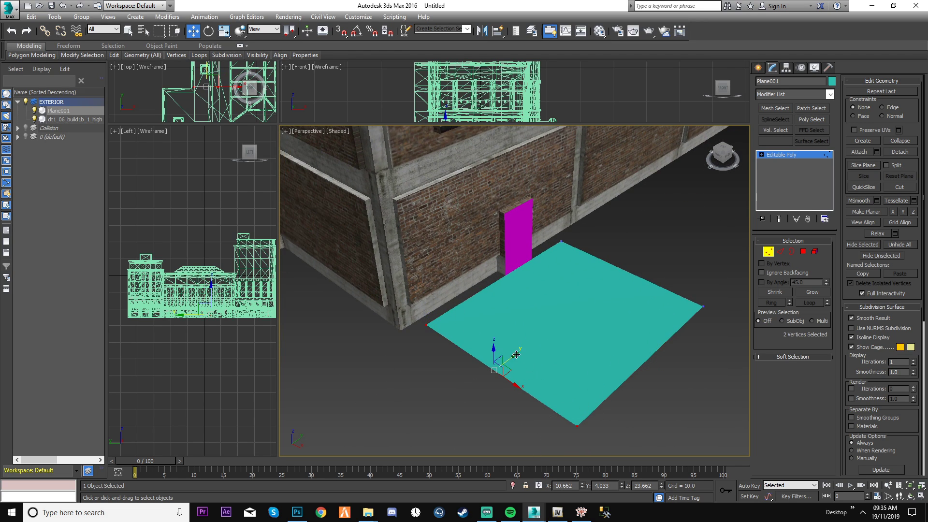
pyautogui.moveTo(516, 355); pyautogui.dragTo(560, 327)
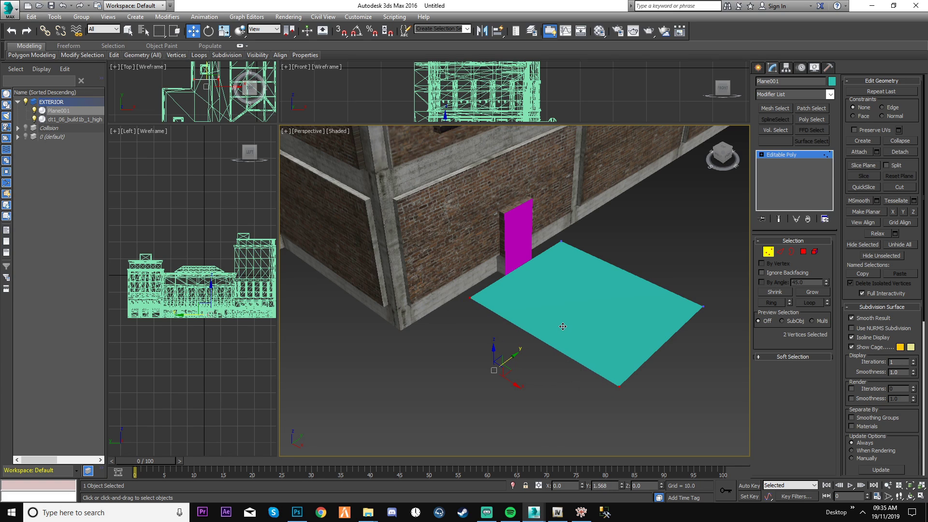
pyautogui.click(768, 252)
# - Turn on 3D snapping and snap the plane to the base of the magenta door, at X -8.911 and Z -23.996
pyautogui.moveTo(684, 263); pyautogui.dragTo(656, 290, button='middle')
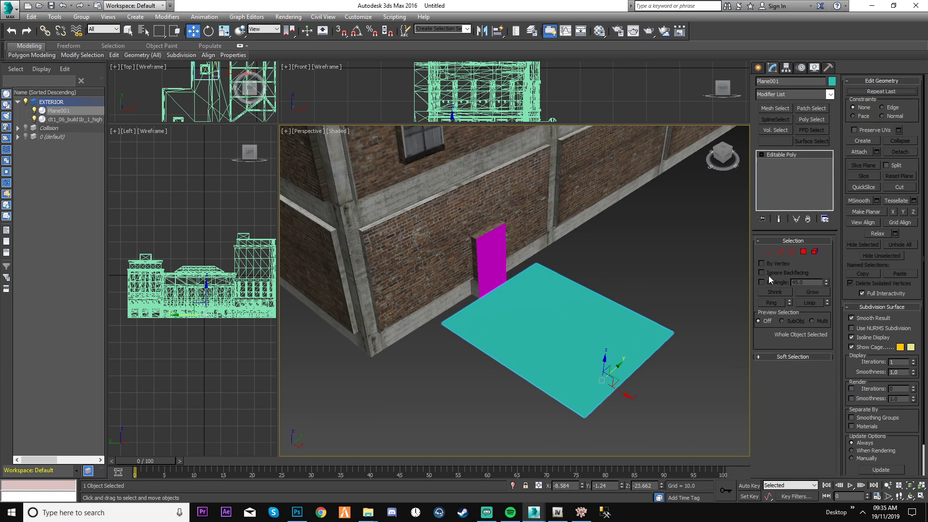
pyautogui.scroll(5, 487, 290)
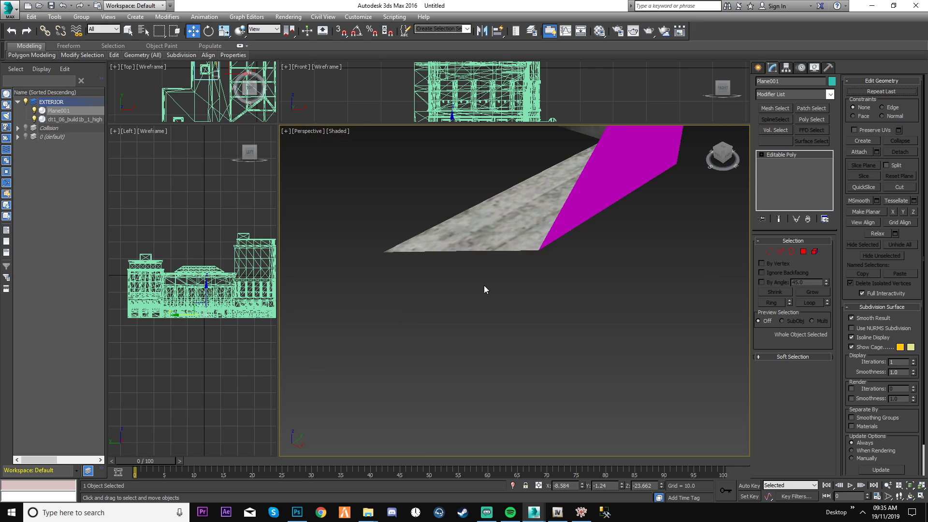
pyautogui.scroll(-2, 486, 290)
pyautogui.moveTo(484, 285); pyautogui.dragTo(628, 290, button='middle')
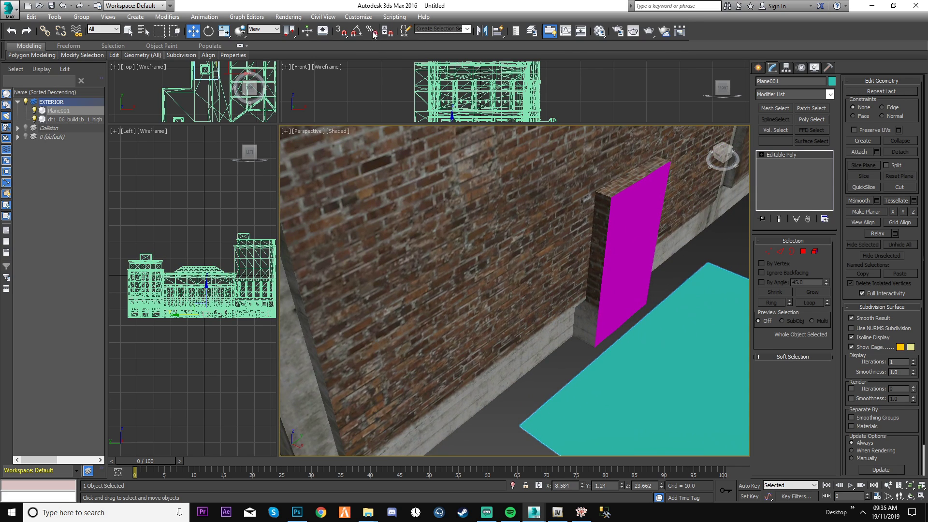
pyautogui.press('s')
pyautogui.click(697, 348)
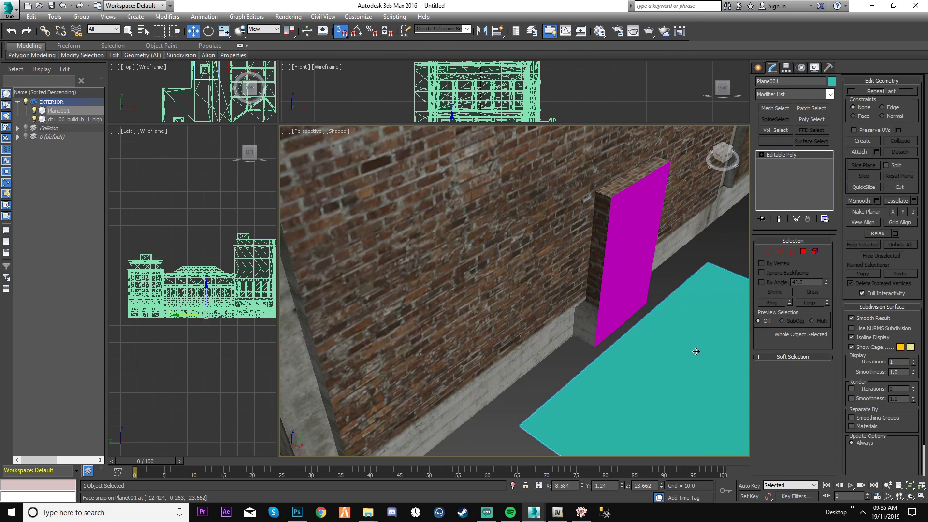
pyautogui.keyDown('alt'); pyautogui.moveTo(697, 349); pyautogui.dragTo(611, 306, button='middle'); pyautogui.keyUp('alt')
pyautogui.press('Up')
pyautogui.scroll(-3, 619, 315)
pyautogui.rightClick(611, 306)
pyautogui.moveTo(714, 325); pyautogui.dragTo(401, 333)
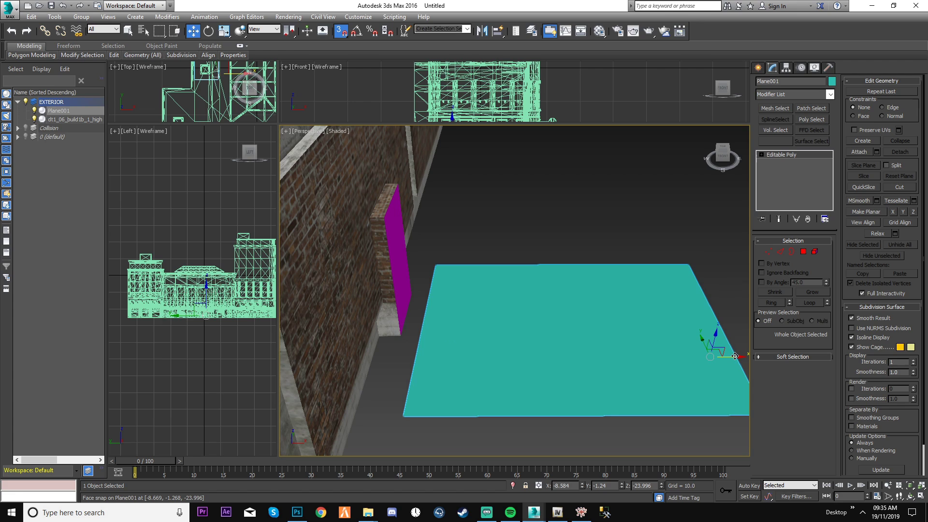
pyautogui.moveTo(736, 358); pyautogui.dragTo(721, 330)
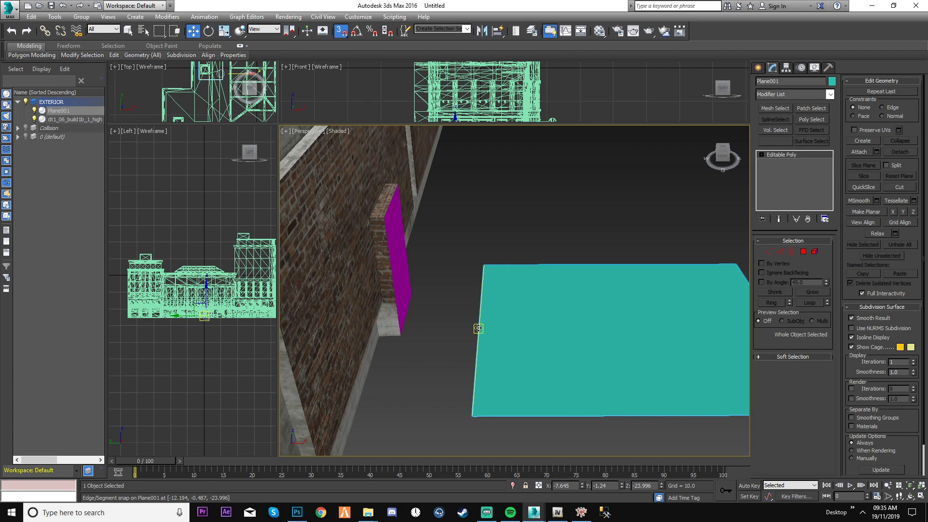
pyautogui.moveTo(478, 328); pyautogui.dragTo(405, 319)
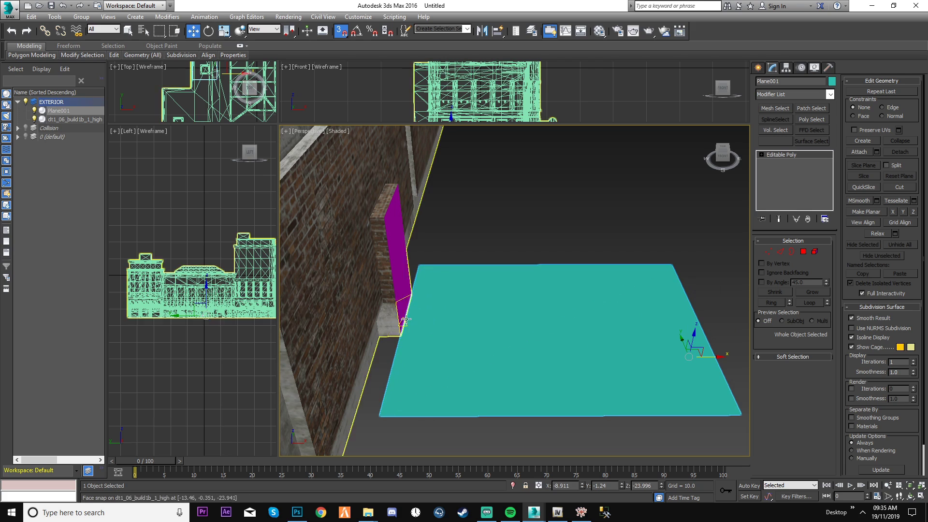
# - Extrude the plane's open border upward about 2.34 to form four walls rising above the door
pyautogui.press('Up')
pyautogui.moveTo(551, 270); pyautogui.dragTo(569, 276)
pyautogui.press('Down')
pyautogui.press('Left')
pyautogui.press('Right')
pyautogui.moveTo(685, 276); pyautogui.dragTo(638, 276)
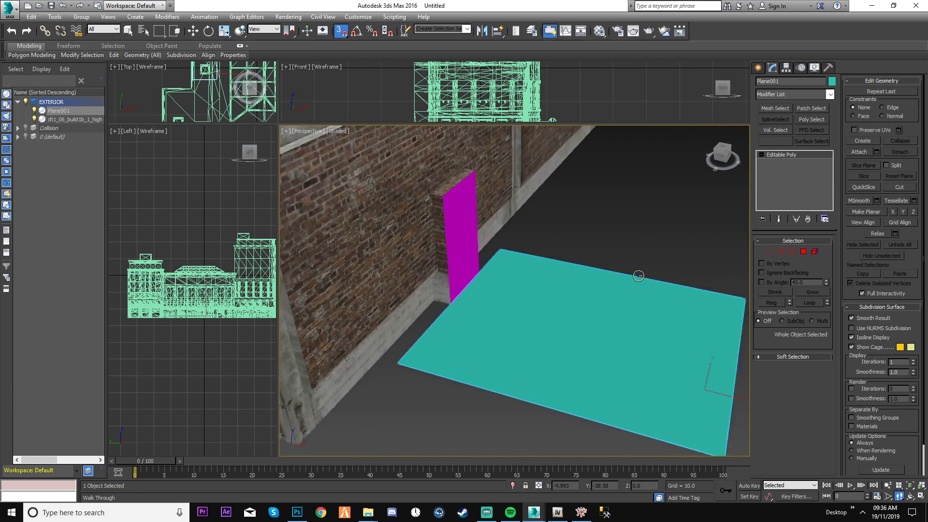
pyautogui.press('Down')
pyautogui.rightClick(638, 276)
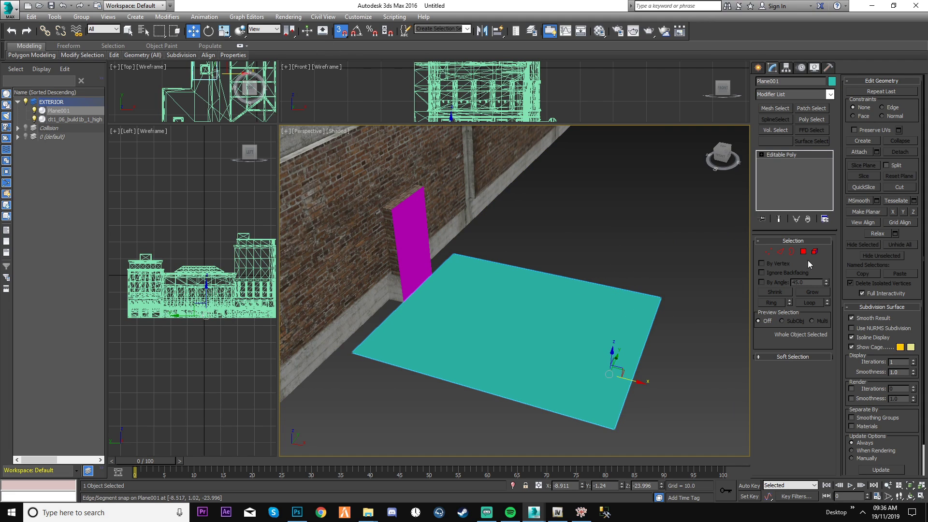
pyautogui.click(794, 254)
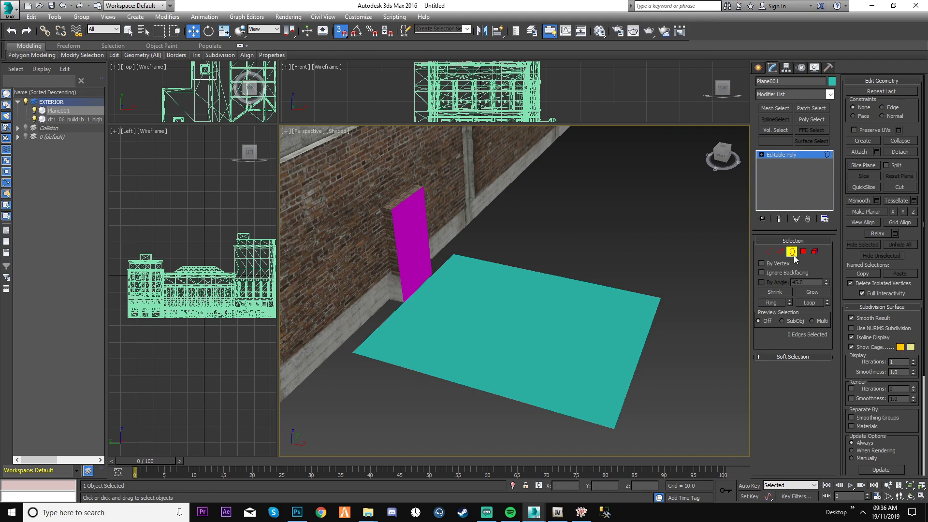
pyautogui.click(606, 288)
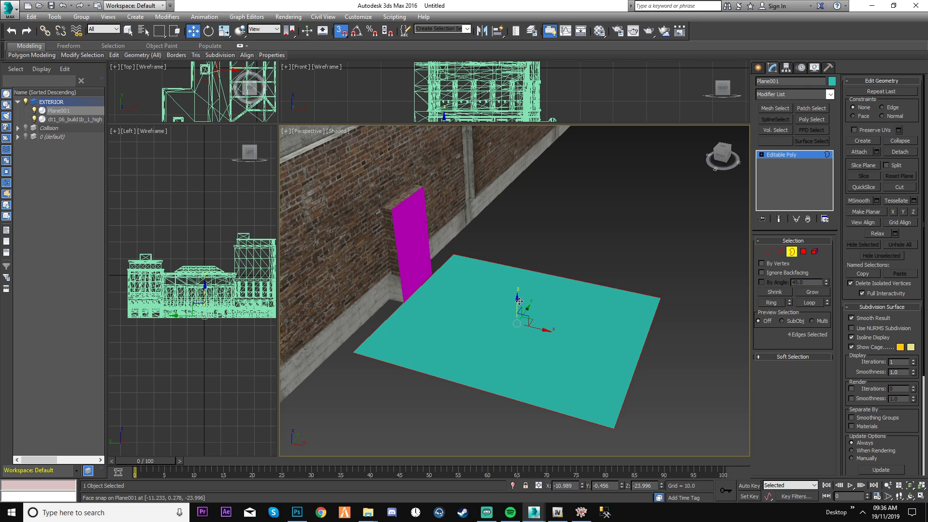
pyautogui.keyDown('shift'); pyautogui.moveTo(520, 300); pyautogui.dragTo(407, 198); pyautogui.keyUp('shift')
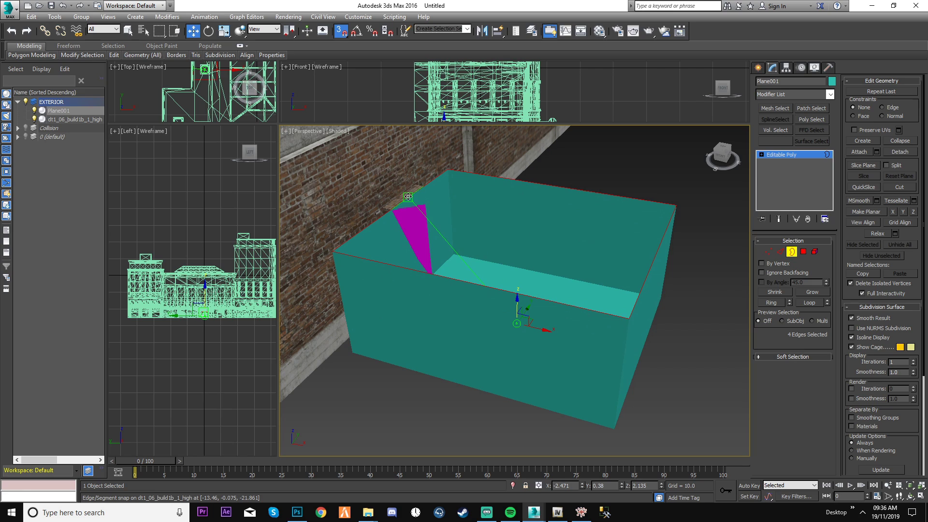
pyautogui.keyDown('shift'); pyautogui.moveTo(408, 197); pyautogui.dragTo(408, 180); pyautogui.keyUp('shift')
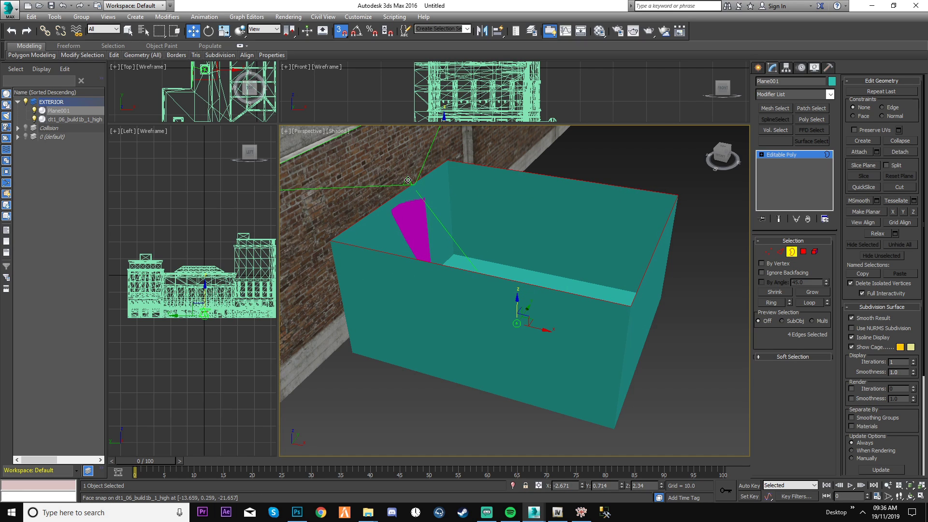
pyautogui.click(787, 249)
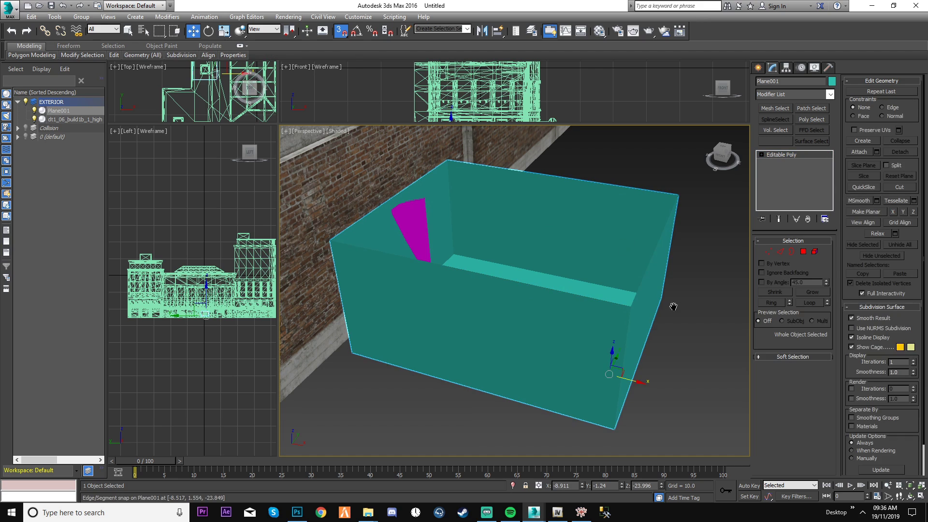
# - Detach the floor polygon from the box as a separate object named Detach
pyautogui.moveTo(682, 310); pyautogui.dragTo(674, 346, button='middle')
pyautogui.click(673, 346)
pyautogui.click(517, 250)
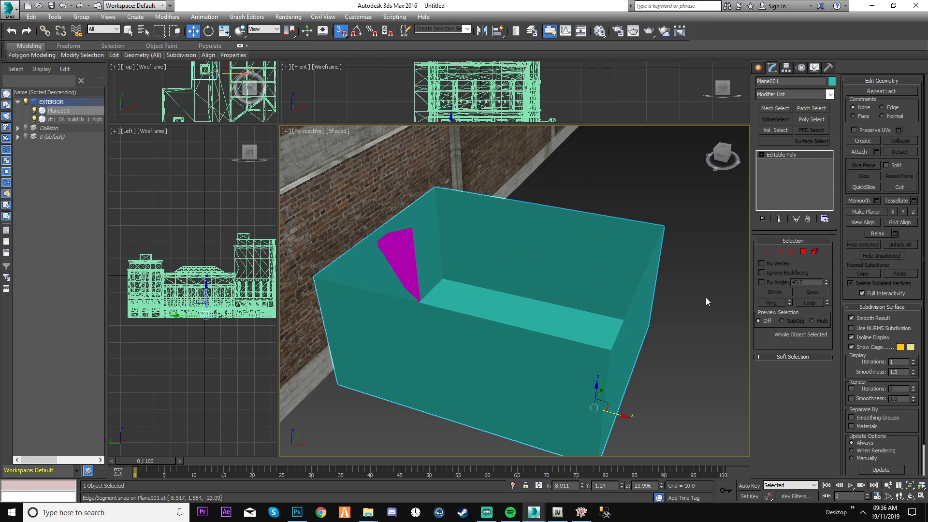
pyautogui.keyDown('alt'); pyautogui.moveTo(581, 198); pyautogui.dragTo(700, 299, button='middle'); pyautogui.keyUp('alt')
pyautogui.click(803, 251)
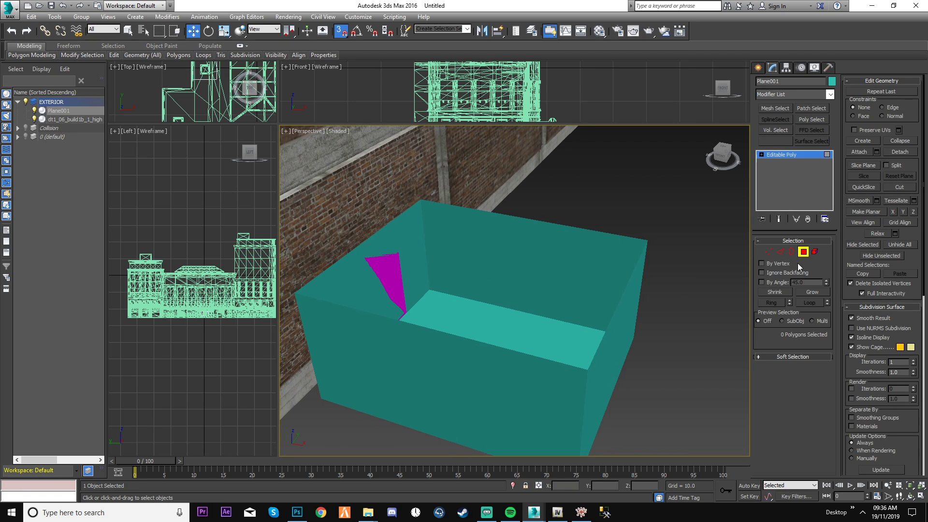
pyautogui.click(551, 334)
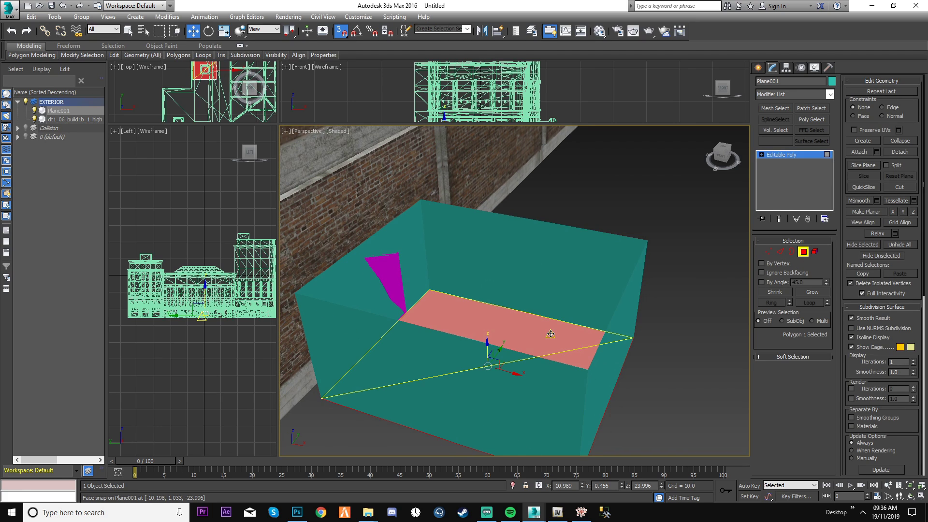
pyautogui.click(891, 153)
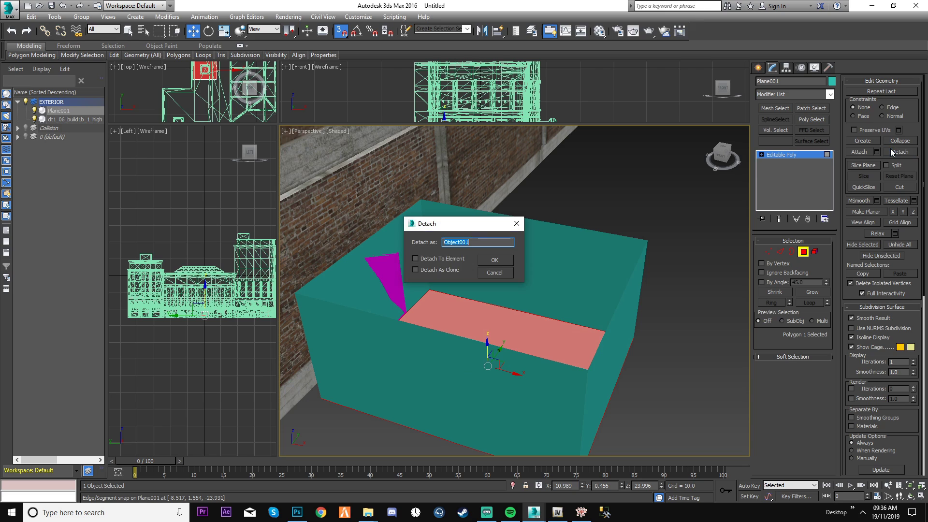
pyautogui.write('Detach')
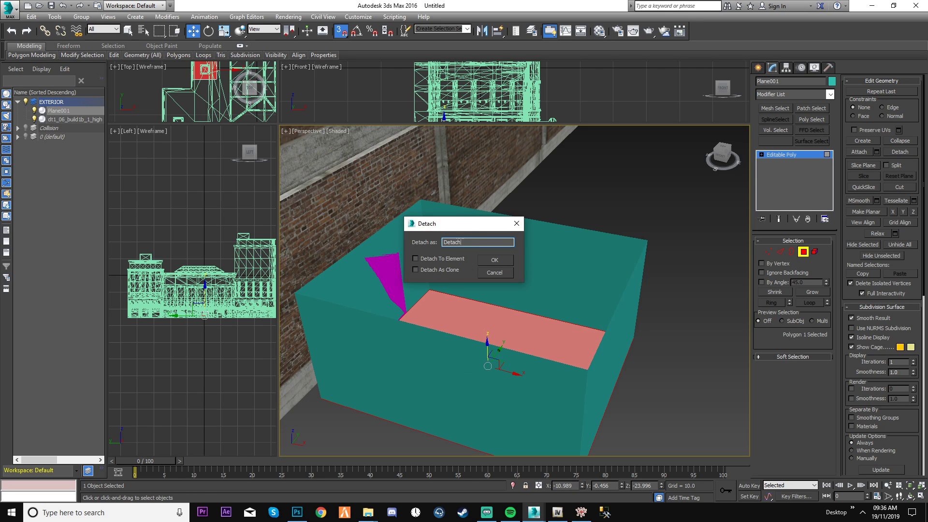
pyautogui.press('Return')
pyautogui.click(803, 251)
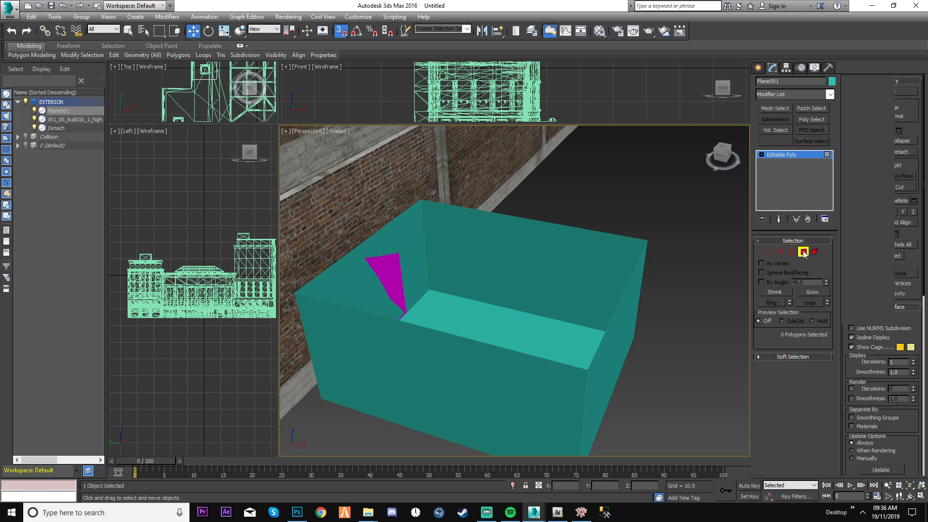
# - Check the floor and the walls as separate objects by selecting them individually and together
pyautogui.click(551, 275)
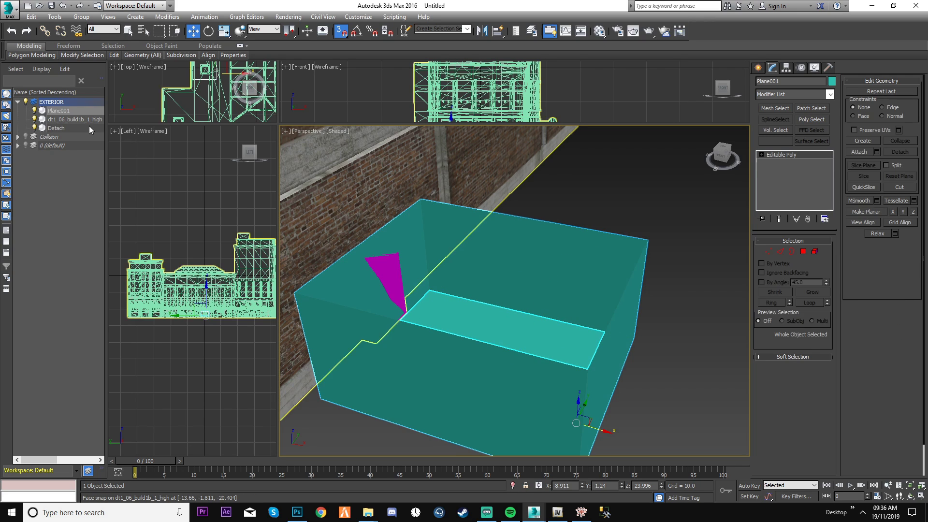
pyautogui.click(71, 113)
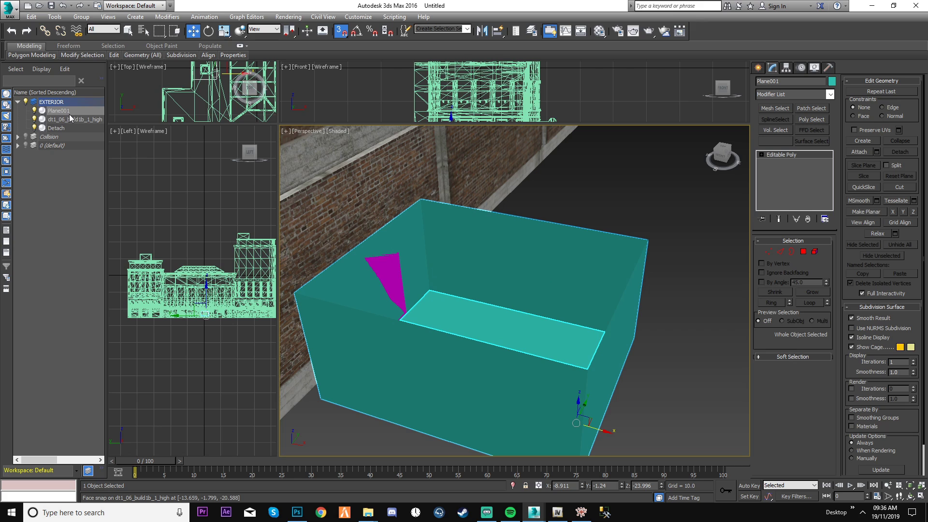
pyautogui.keyDown('ctrl'); pyautogui.click(537, 251); pyautogui.keyUp('ctrl')
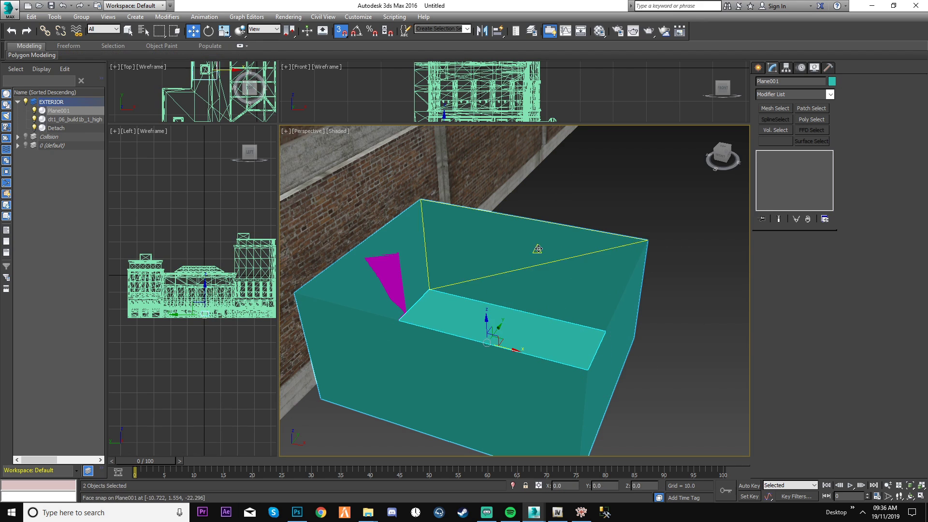
pyautogui.click(570, 326)
pyautogui.moveTo(665, 335); pyautogui.dragTo(627, 321, button='middle')
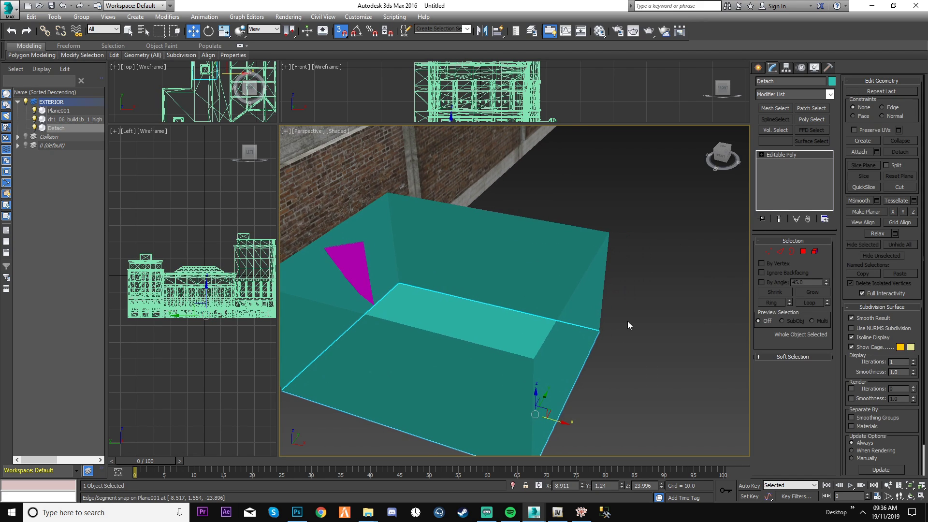
pyautogui.moveTo(614, 343); pyautogui.dragTo(594, 330)
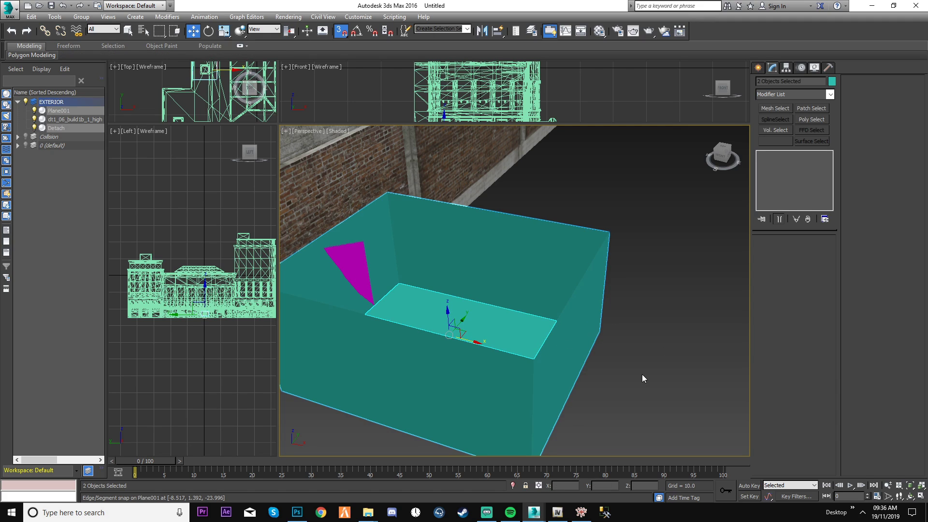
pyautogui.click(633, 352)
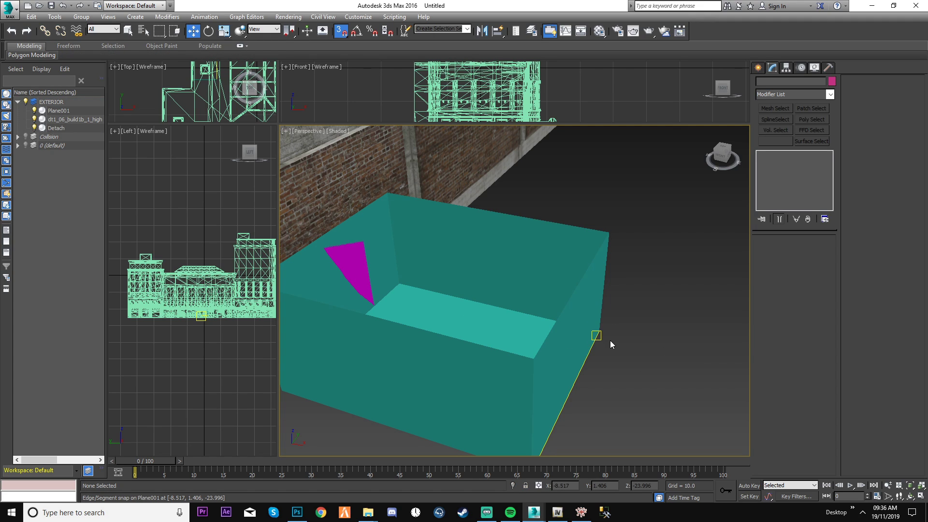
pyautogui.moveTo(590, 317); pyautogui.dragTo(648, 329, button='middle')
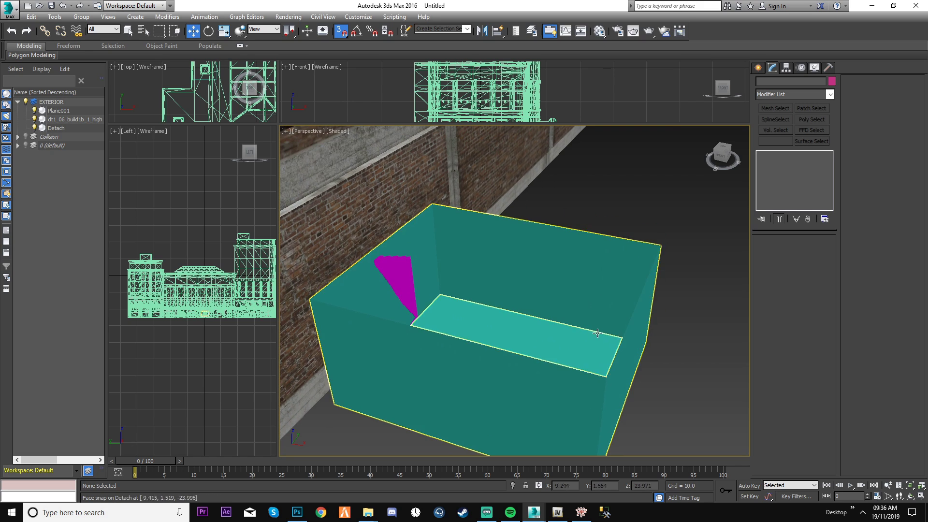
pyautogui.click(563, 290)
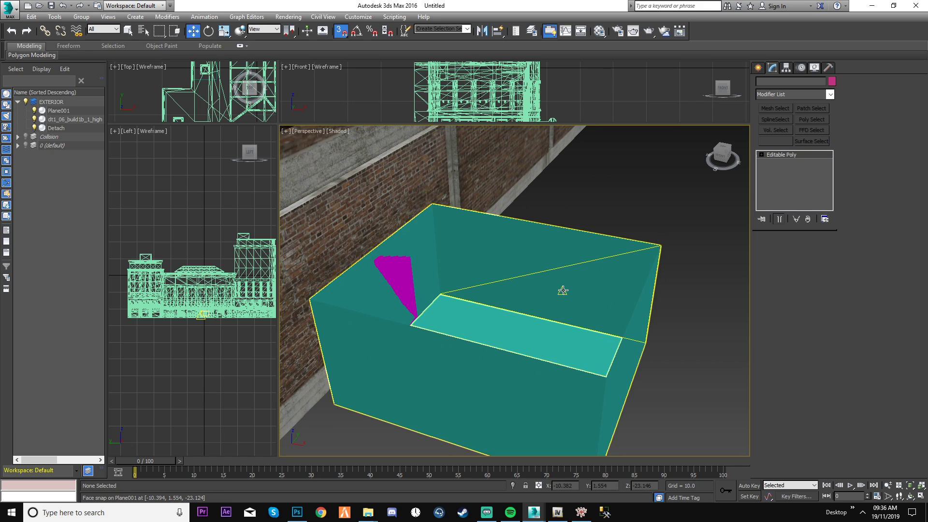
# - Rename the object Plane001 as Walls
pyautogui.rightClick(61, 114)
pyautogui.click(136, 152)
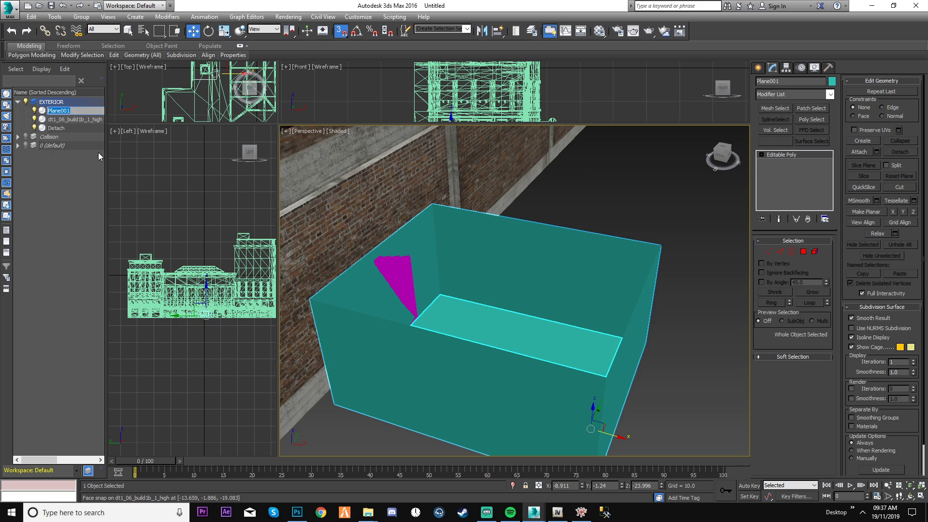
pyautogui.write('Walls')
pyautogui.press('Return')
pyautogui.click(606, 219)
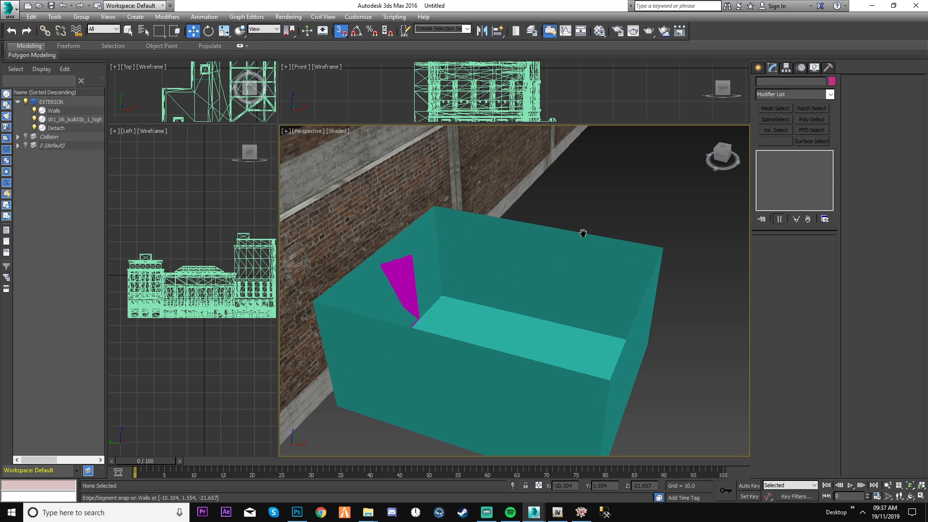
# - Detach the door element from the building mesh dt1_06_build1b_1_high as a separate object named door
pyautogui.scroll(3, 524, 248)
pyautogui.keyDown('alt'); pyautogui.moveTo(524, 248); pyautogui.dragTo(544, 265, button='middle'); pyautogui.keyUp('alt')
pyautogui.scroll(-3, 528, 271)
pyautogui.moveTo(441, 236); pyautogui.dragTo(492, 235, button='middle')
pyautogui.press('Up')
pyautogui.moveTo(491, 233); pyautogui.dragTo(412, 199)
pyautogui.press('Down')
pyautogui.rightClick(413, 199)
pyautogui.keyDown('alt'); pyautogui.moveTo(412, 199); pyautogui.dragTo(586, 250, button='middle'); pyautogui.keyUp('alt')
pyautogui.scroll(2, 553, 323)
pyautogui.click(506, 347)
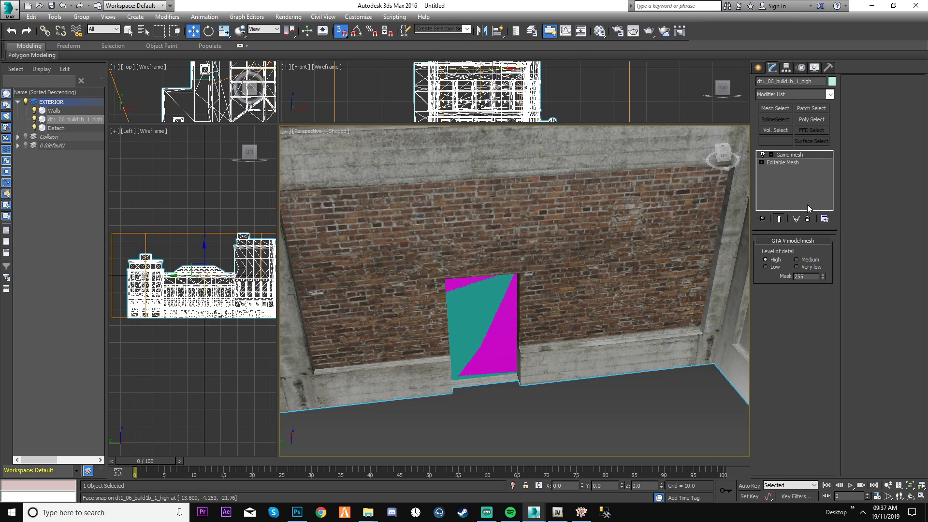
pyautogui.click(792, 164)
pyautogui.click(815, 254)
pyautogui.click(496, 359)
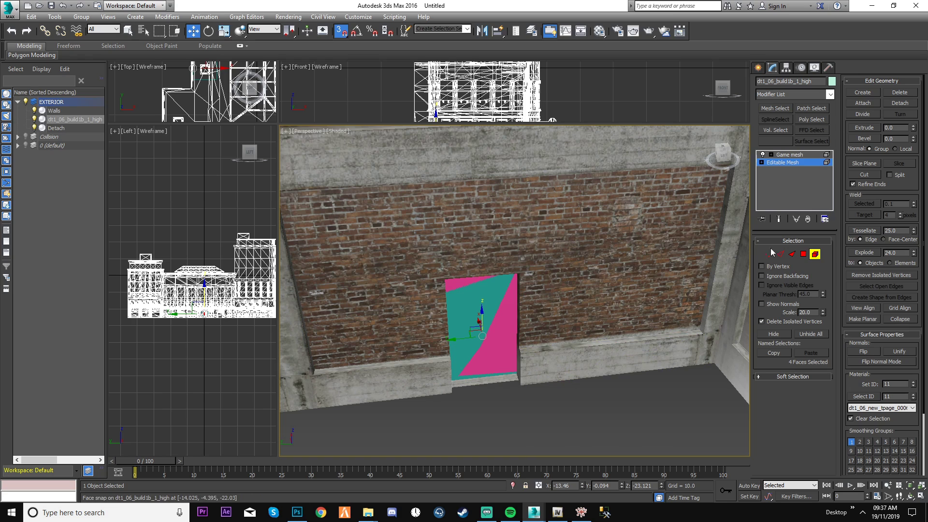
pyautogui.click(900, 104)
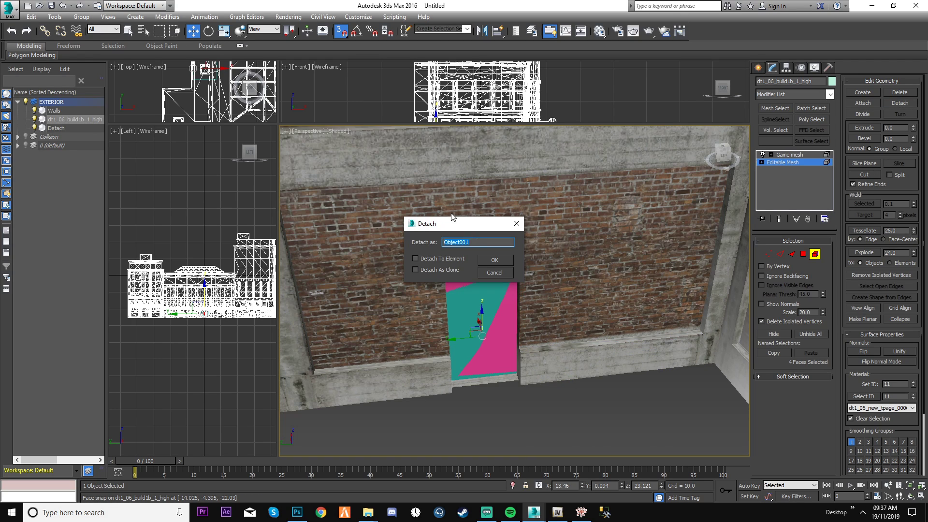
pyautogui.write('door')
pyautogui.press('Return')
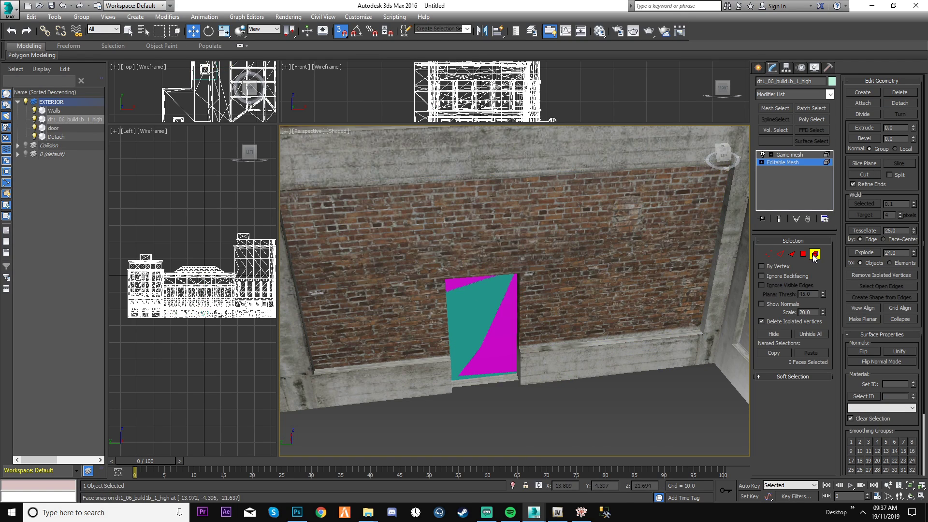
pyautogui.hotkey('ctrl', 'b')
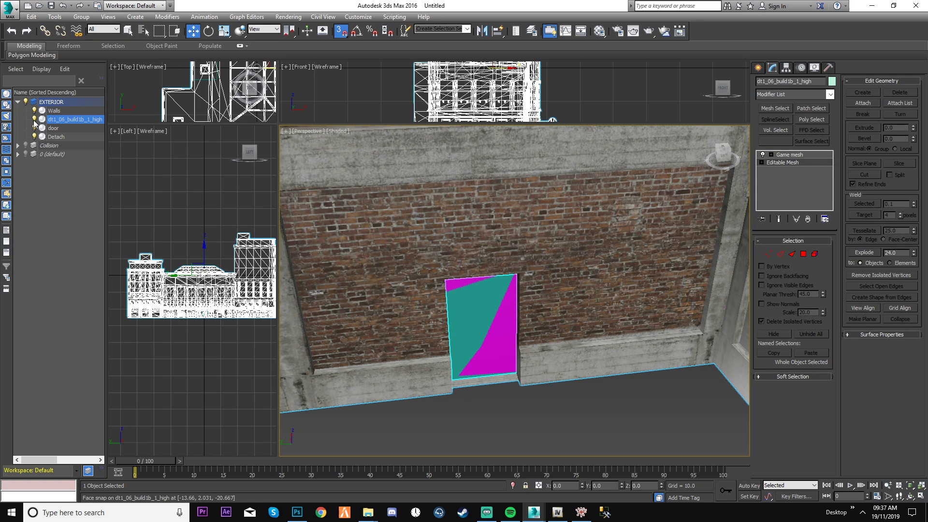
# - Hide the building mesh dt1_06_build1b_1_high and view the room and door from the door side
pyautogui.click(34, 120)
pyautogui.press('Up')
pyautogui.moveTo(523, 333); pyautogui.dragTo(541, 362)
pyautogui.press('Down')
pyautogui.press('Up')
pyautogui.press('Left')
pyautogui.press('Down')
pyautogui.press('Up')
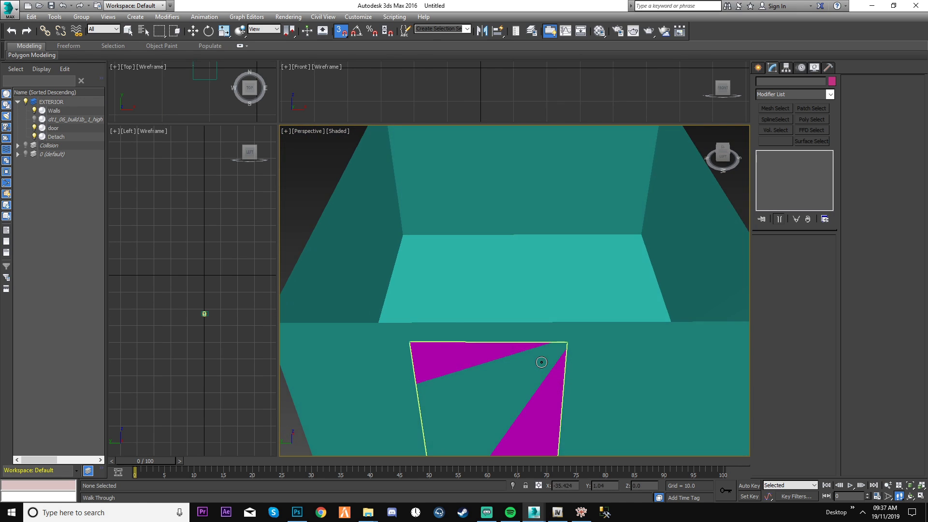
pyautogui.press('Down')
pyautogui.press('w')
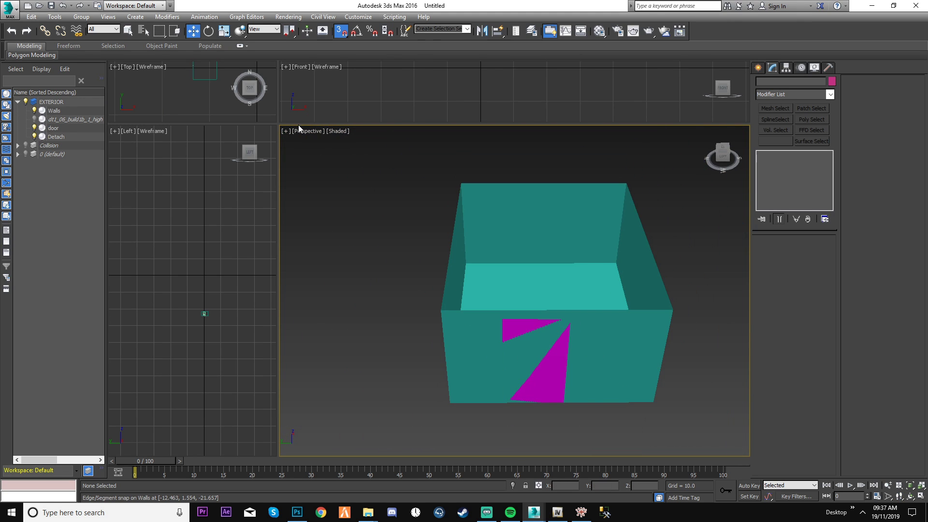
# - QuickSlice the Walls polygon at the door horizontally along the door's top edge, with snapping off
pyautogui.scroll(10, 201, 317)
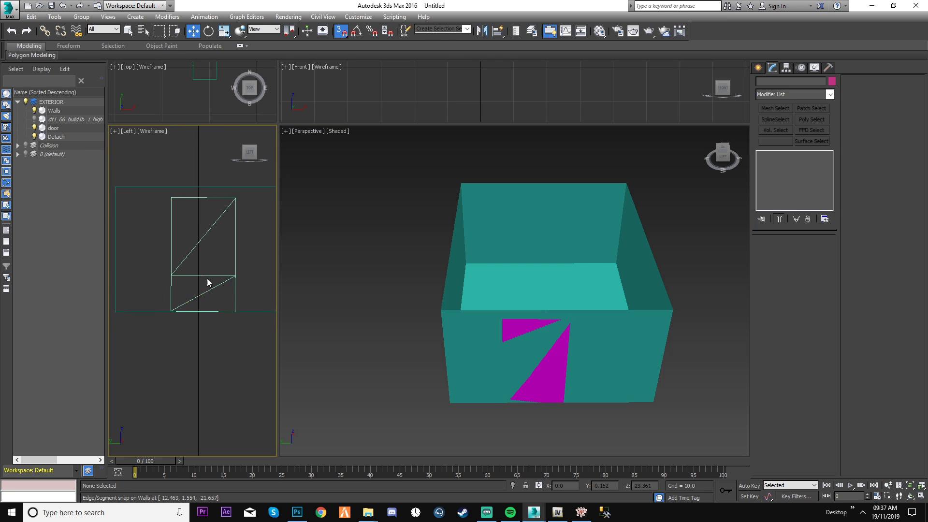
pyautogui.moveTo(276, 300); pyautogui.dragTo(380, 285)
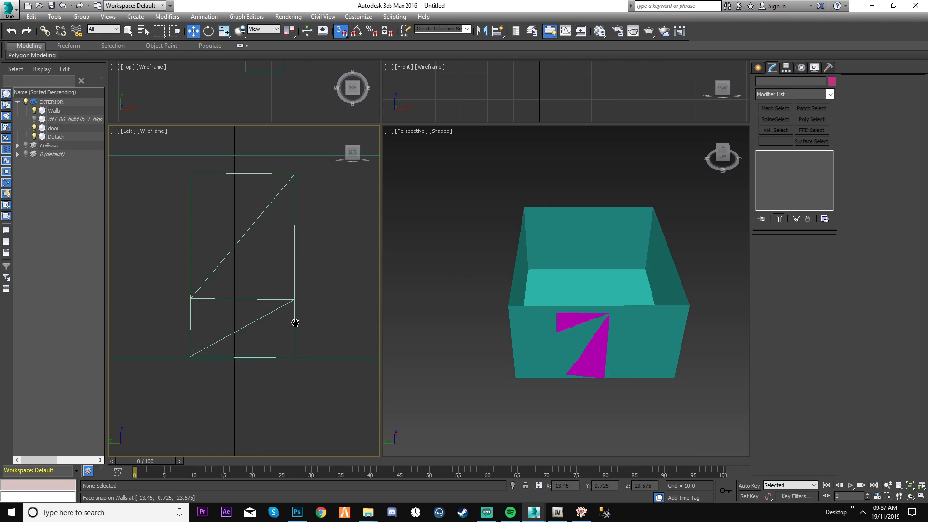
pyautogui.scroll(-4, 275, 314)
pyautogui.click(543, 328)
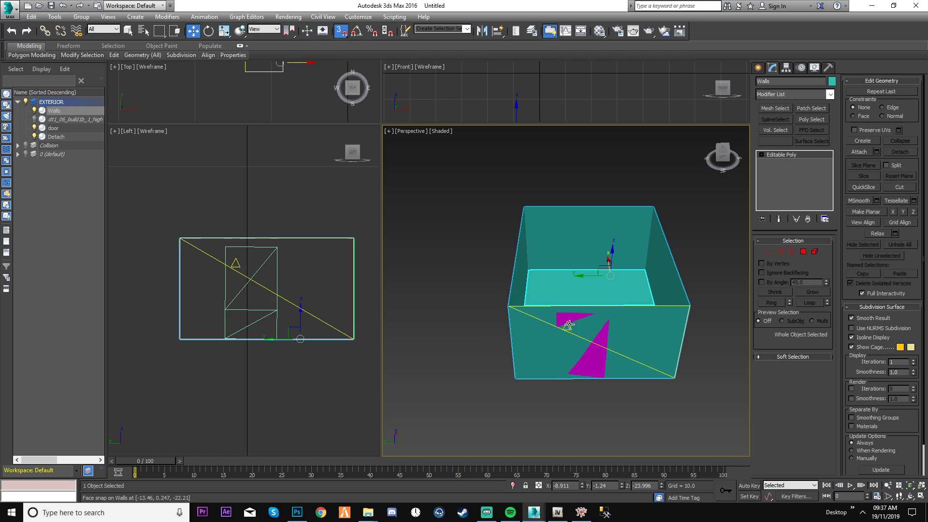
pyautogui.click(803, 251)
pyautogui.click(255, 294)
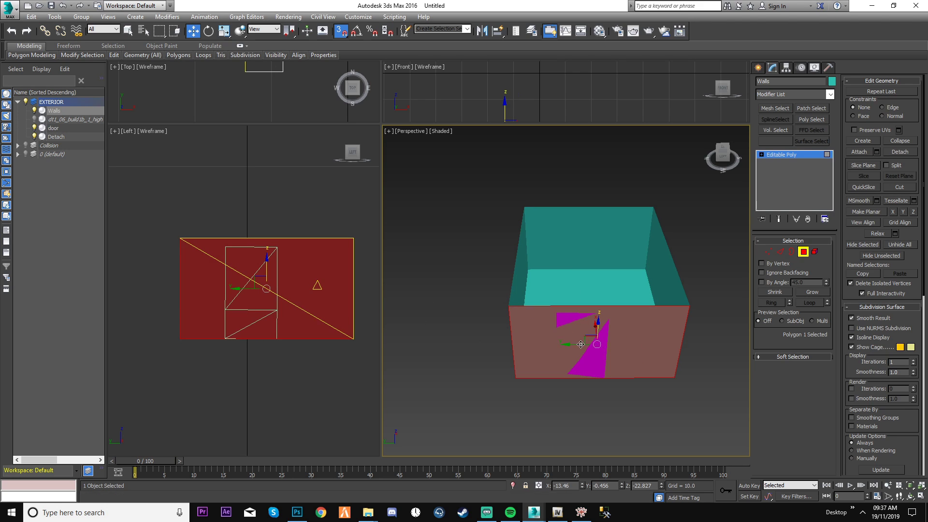
pyautogui.scroll(2, 240, 335)
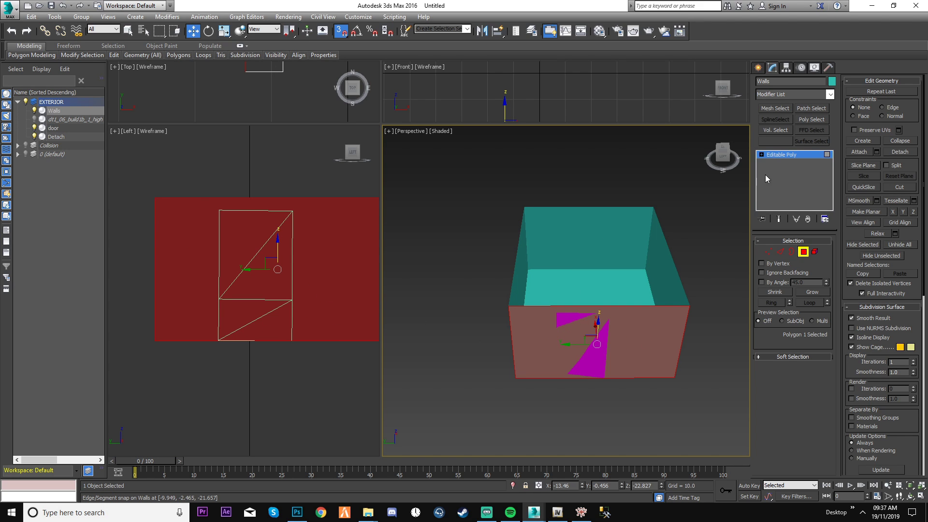
pyautogui.scroll(-5, 856, 255)
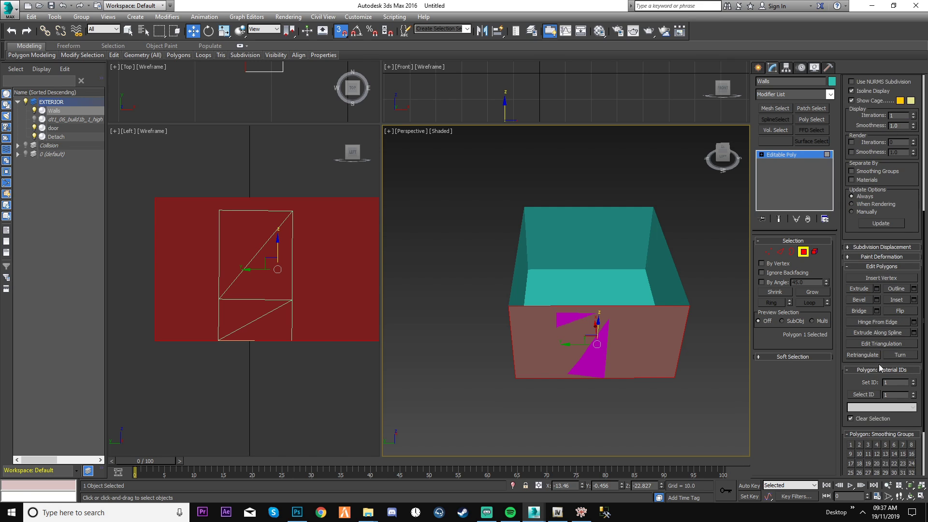
pyautogui.scroll(4, 896, 337)
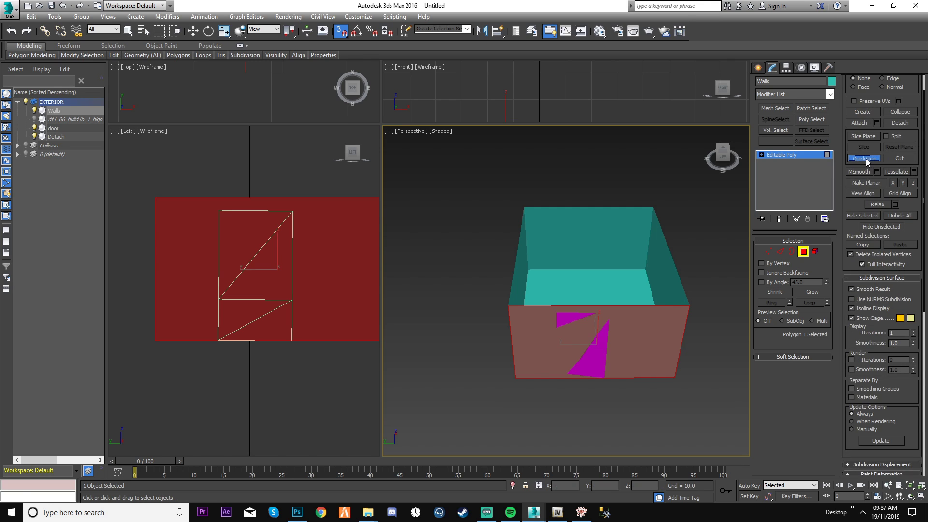
pyautogui.press('s')
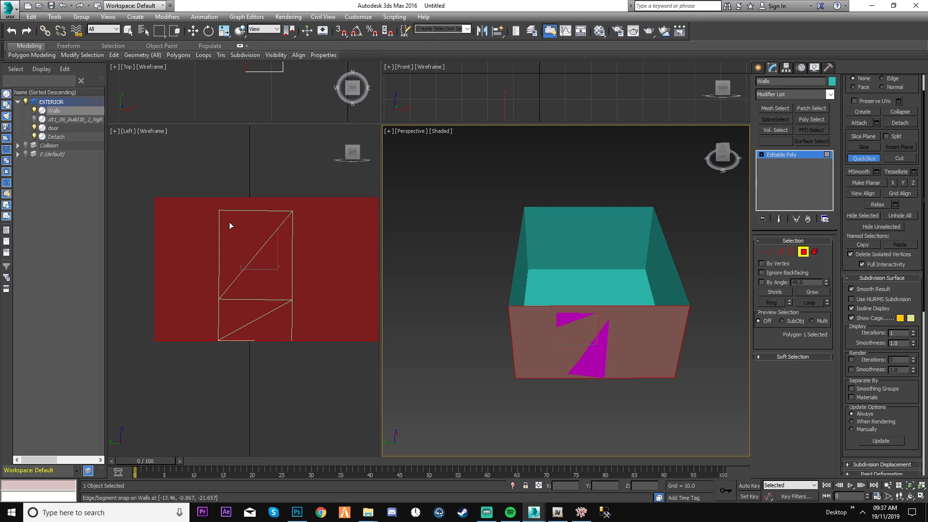
pyautogui.scroll(5, 219, 210)
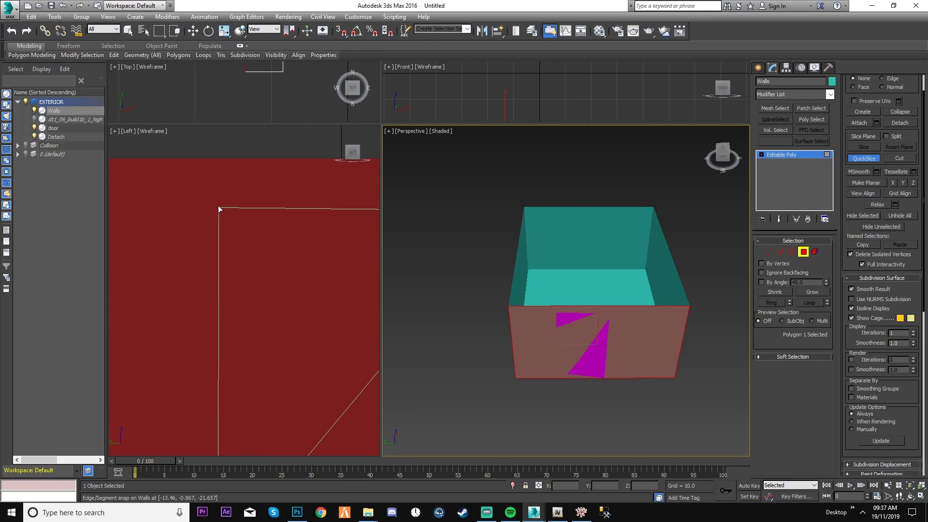
pyautogui.click(219, 206)
pyautogui.click(219, 207)
pyautogui.scroll(-3, 218, 207)
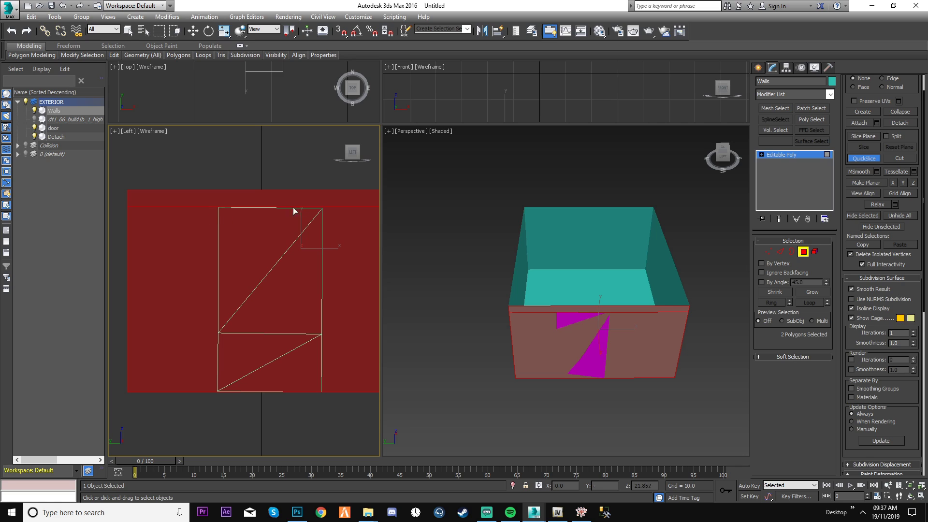
# - QuickSlice the same wall vertically along both side edges of the door, and end slicing
pyautogui.scroll(1, 242, 208)
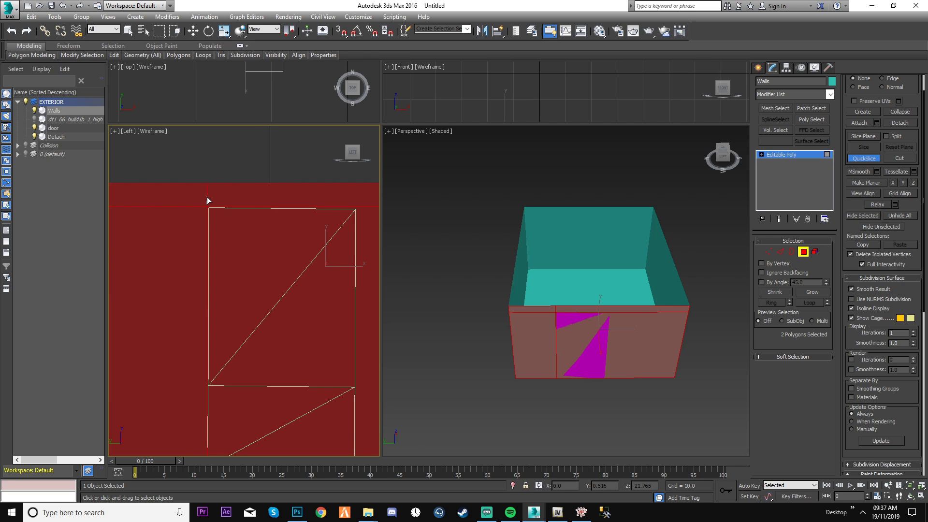
pyautogui.click(206, 202)
pyautogui.click(206, 201)
pyautogui.moveTo(334, 217); pyautogui.dragTo(246, 220, button='middle')
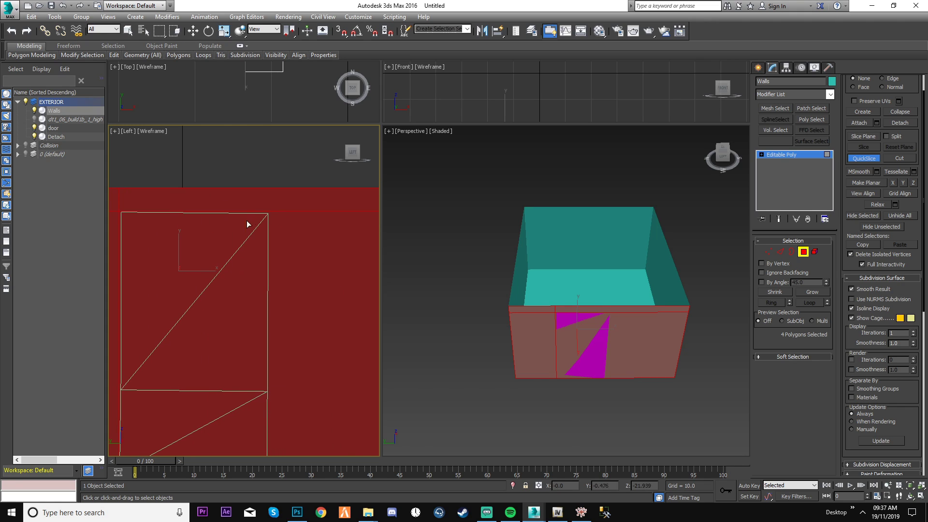
pyautogui.click(270, 208)
pyautogui.scroll(-3, 263, 227)
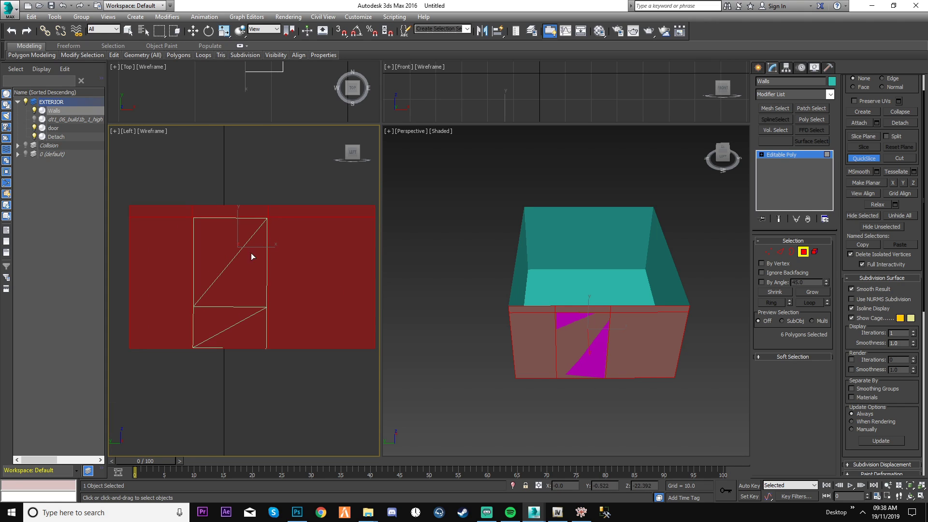
pyautogui.moveTo(251, 253); pyautogui.dragTo(266, 252, button='middle')
pyautogui.click(860, 159)
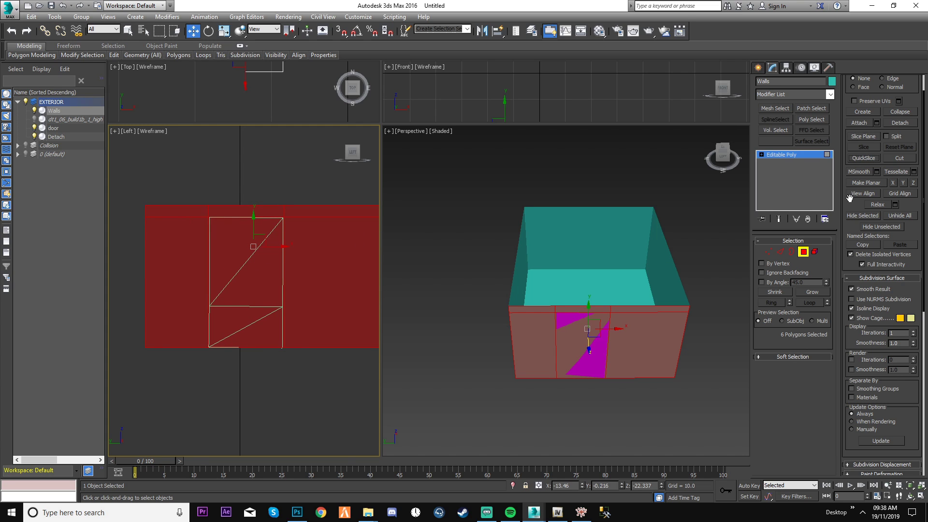
# - Hide the door object and delete the sliced door-shaped polygon from Walls to open the doorway
pyautogui.click(803, 251)
pyautogui.click(592, 324)
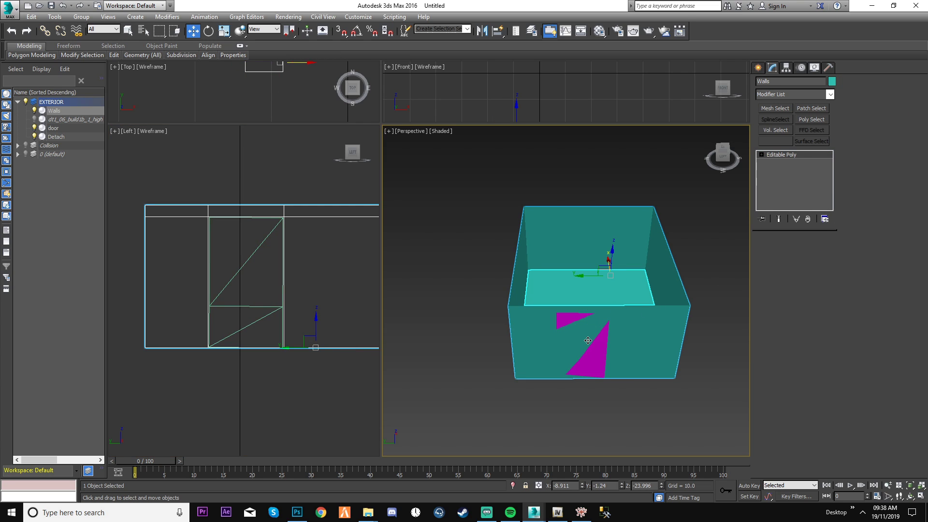
pyautogui.click(35, 129)
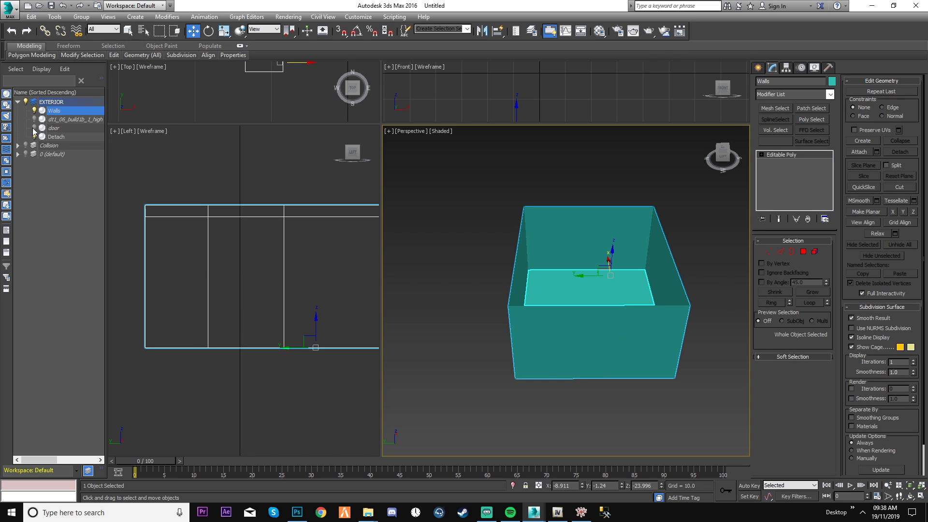
pyautogui.click(803, 251)
pyautogui.click(599, 339)
pyautogui.press('Delete')
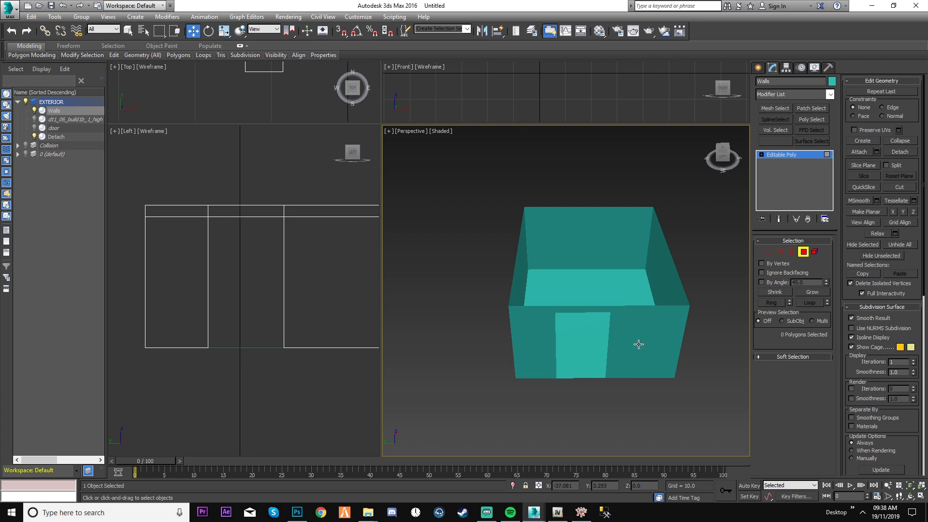
pyautogui.click(806, 252)
pyautogui.click(683, 401)
# - Unhide the building mesh dt1_06_build1b_1_high and check the doorway opening from outside and inside the room
pyautogui.press('Up')
pyautogui.moveTo(691, 391); pyautogui.dragTo(669, 383)
pyautogui.press('Escape')
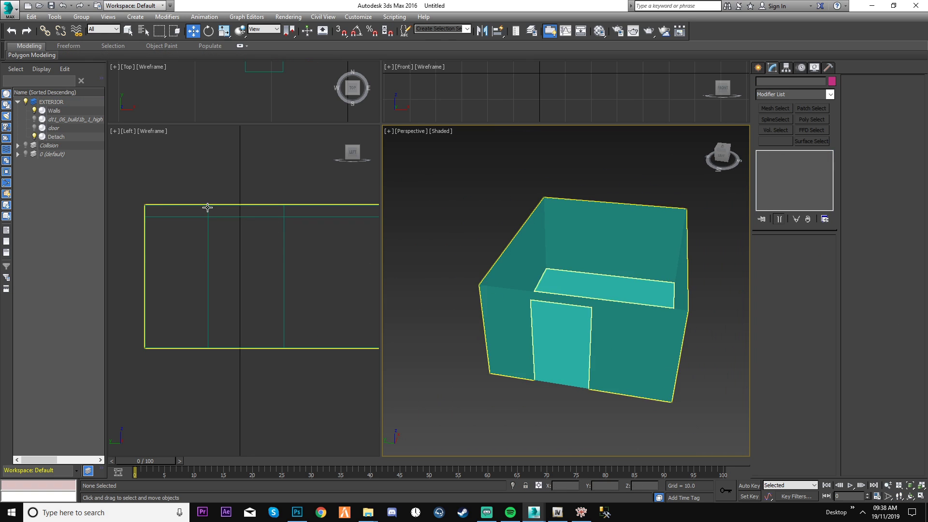
pyautogui.click(34, 119)
pyautogui.keyDown('alt'); pyautogui.moveTo(599, 296); pyautogui.dragTo(590, 266, button='middle'); pyautogui.keyUp('alt')
pyautogui.press('Up')
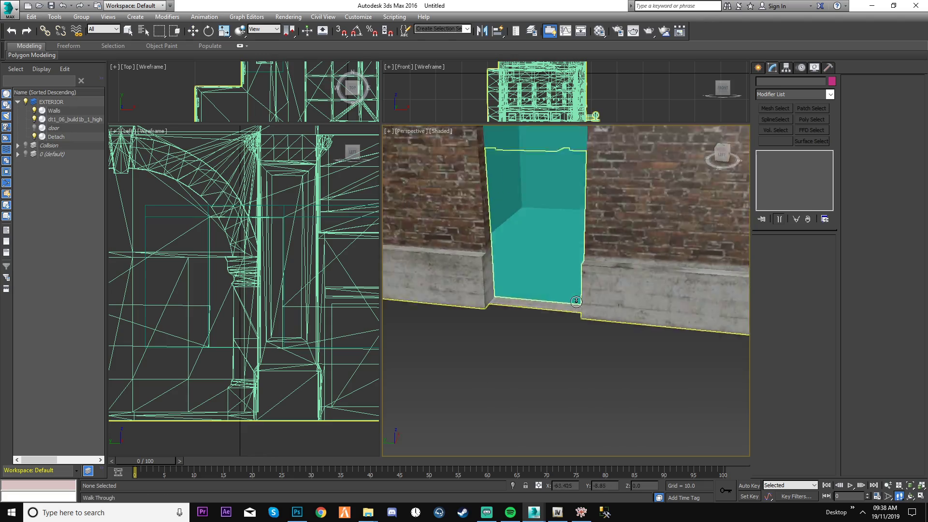
pyautogui.moveTo(590, 267); pyautogui.dragTo(623, 410)
pyautogui.press('Down')
pyautogui.press('Left')
pyautogui.press('Down')
pyautogui.press('Up')
pyautogui.press('Up')
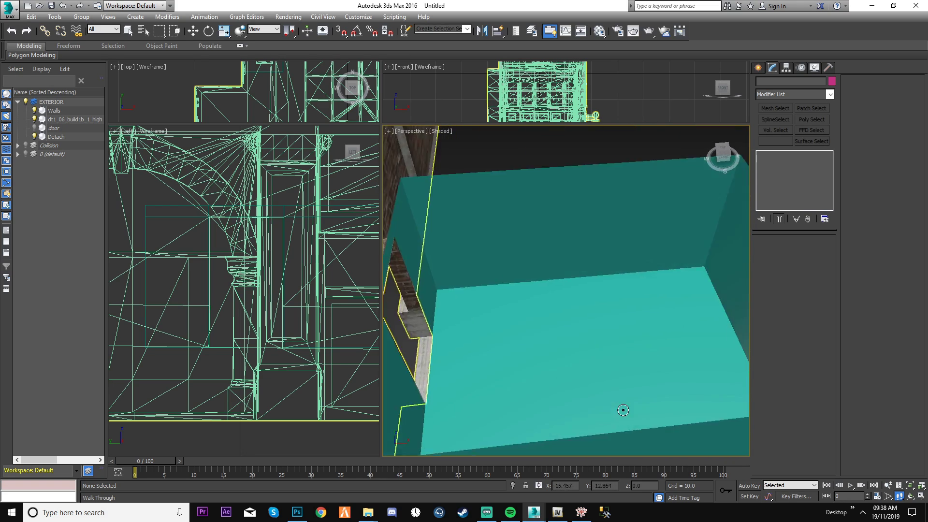
pyautogui.press('Down')
pyautogui.rightClick(622, 408)
# - Select the floor object and set up an unused material slot as a GIMS V material named Tutorial_Floor
pyautogui.click(618, 338)
pyautogui.moveTo(627, 219)
pyautogui.mouseDown(button='middle')
pyautogui.moveTo(611, 209)
pyautogui.moveTo(621, 213)
pyautogui.mouseUp(button='middle')
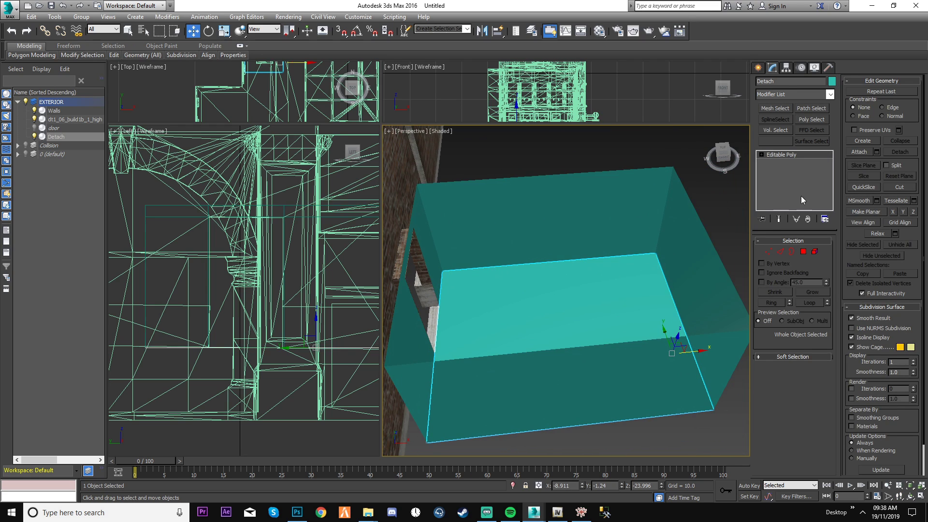
pyautogui.click(600, 33)
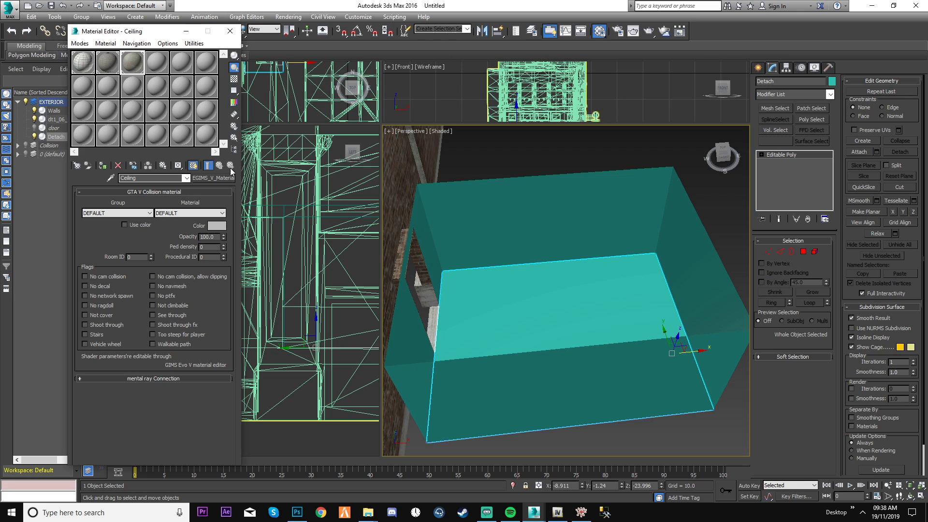
pyautogui.click(163, 69)
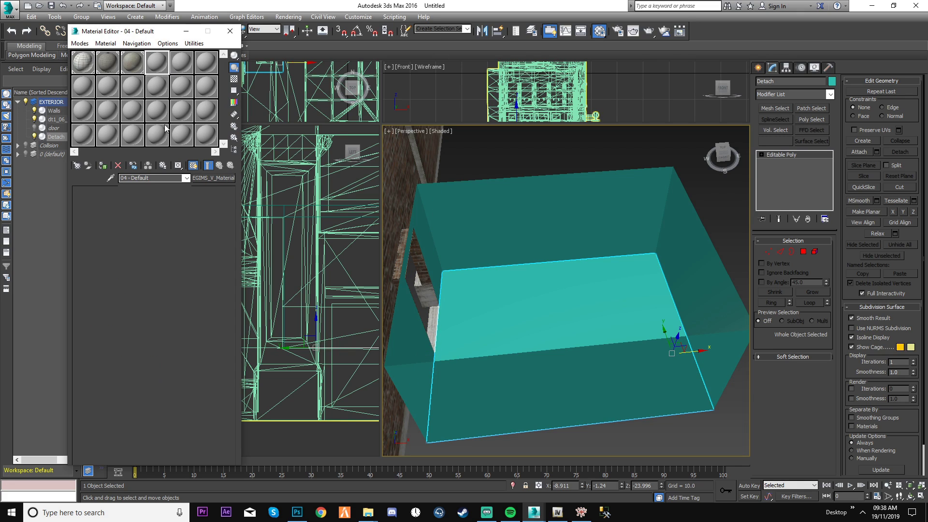
pyautogui.click(156, 181)
pyautogui.write('Tutorial_Floor')
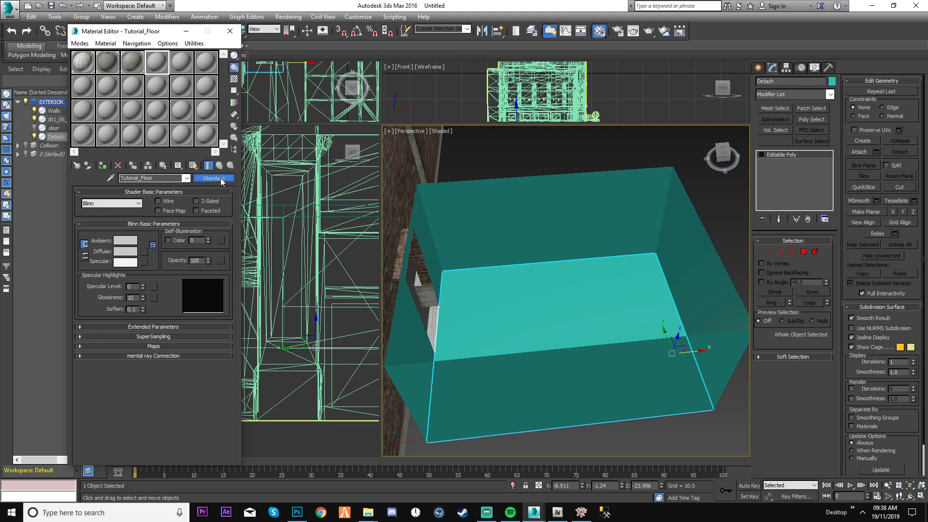
pyautogui.click(221, 178)
pyautogui.click(98, 210)
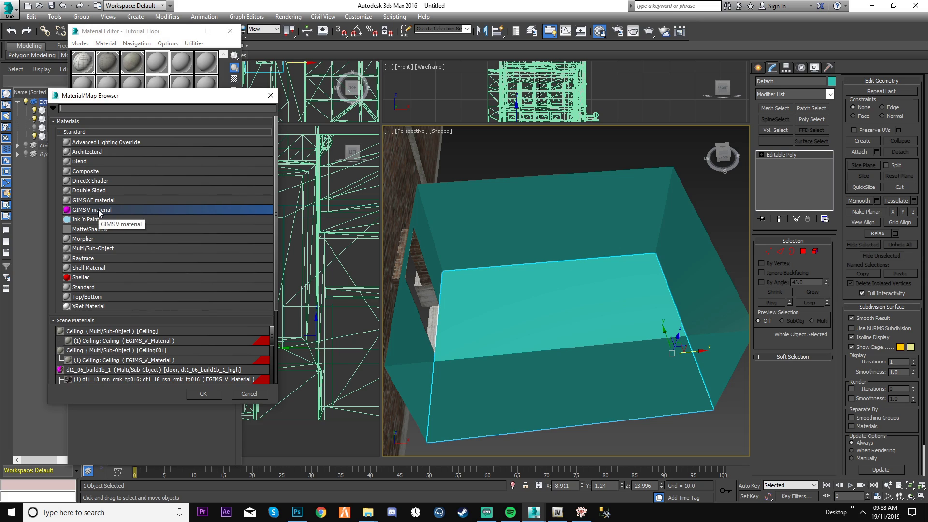
pyautogui.doubleClick(98, 210)
# - Set the Tutorial_Floor collision group to HARD_TERRAIN and its collision material to PAVING_SLAB
pyautogui.click(149, 213)
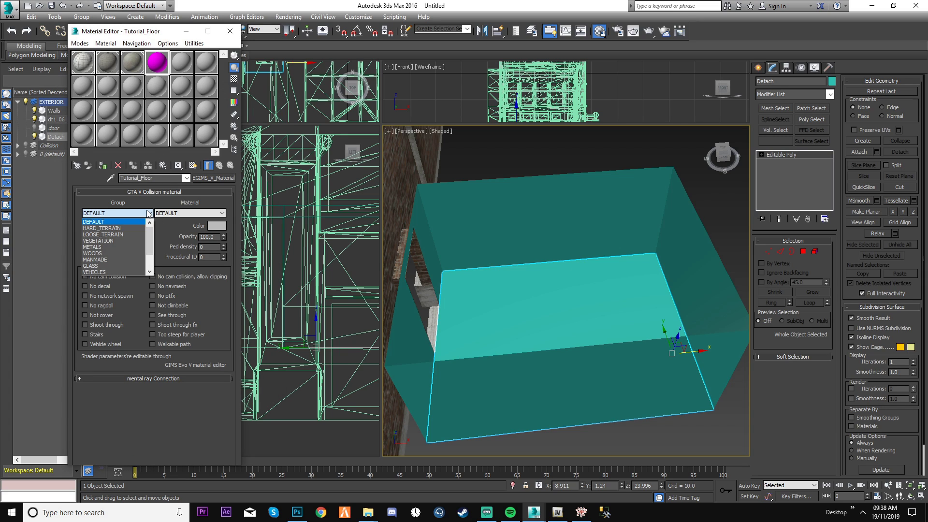
pyautogui.click(121, 228)
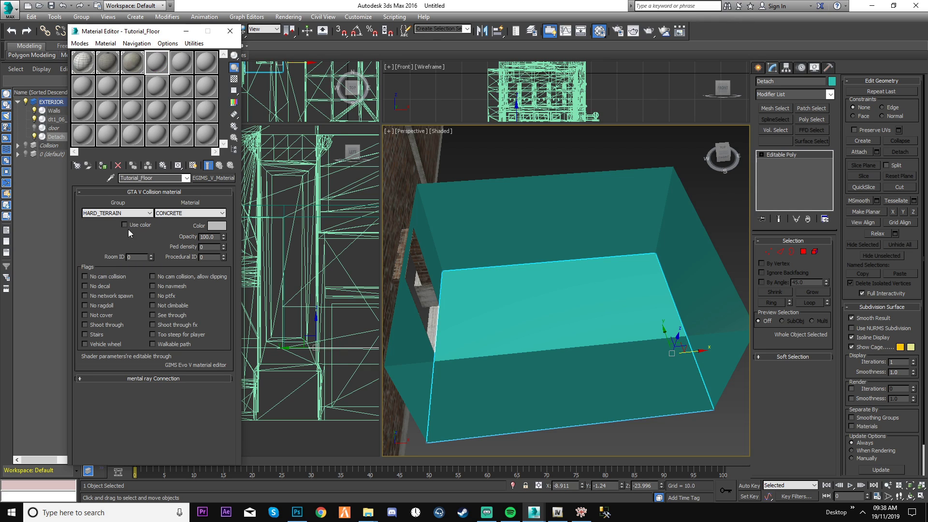
pyautogui.click(190, 213)
pyautogui.scroll(-2, 186, 243)
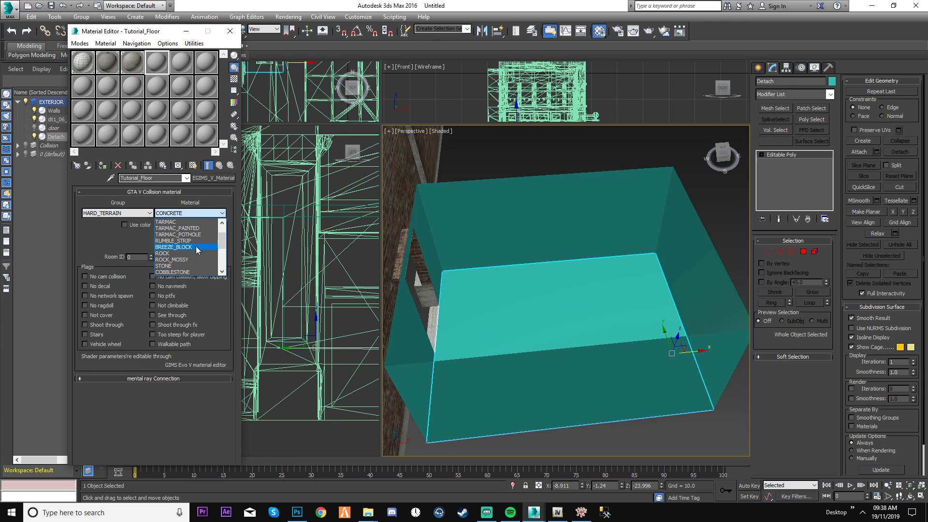
pyautogui.scroll(-1, 195, 251)
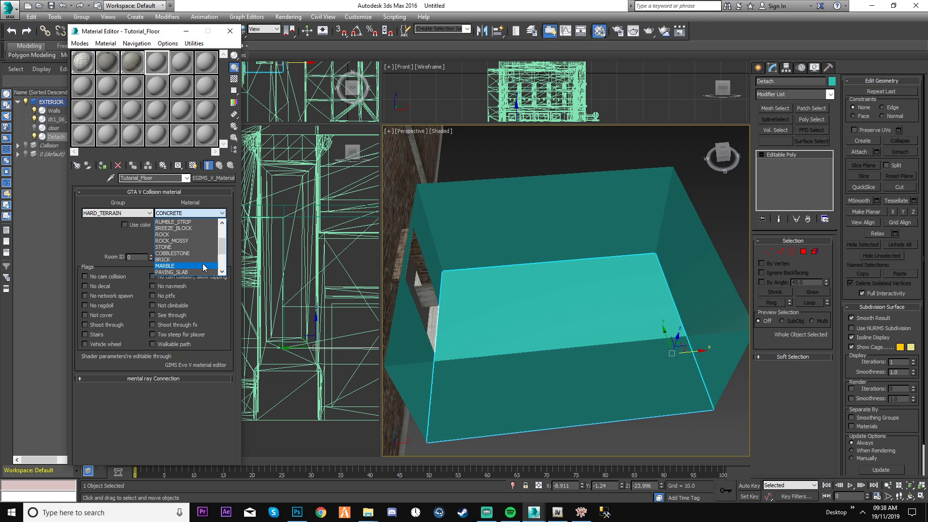
pyautogui.scroll(-2, 203, 268)
pyautogui.click(189, 260)
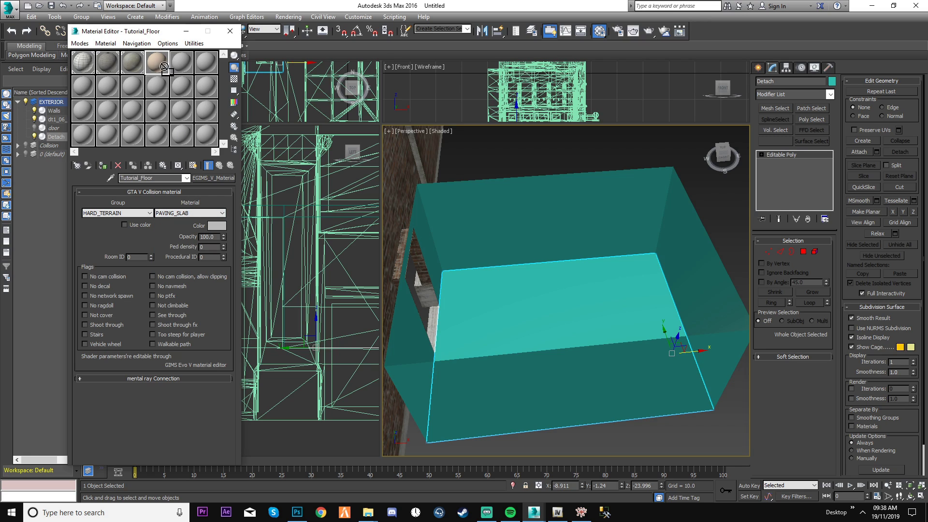
# - Assign the Tutorial_Floor material to the room's floor, turn on its display in the viewport and close the material editor
pyautogui.moveTo(164, 66); pyautogui.dragTo(537, 303)
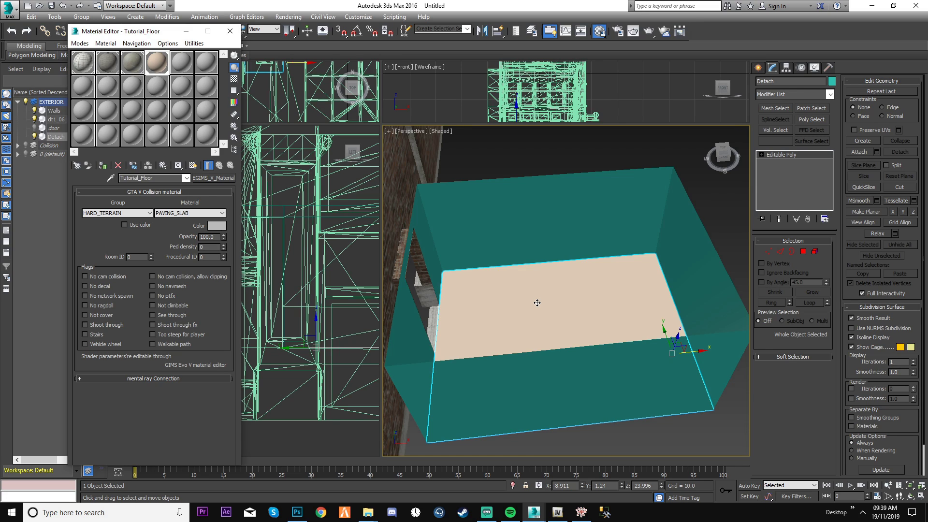
pyautogui.click(192, 166)
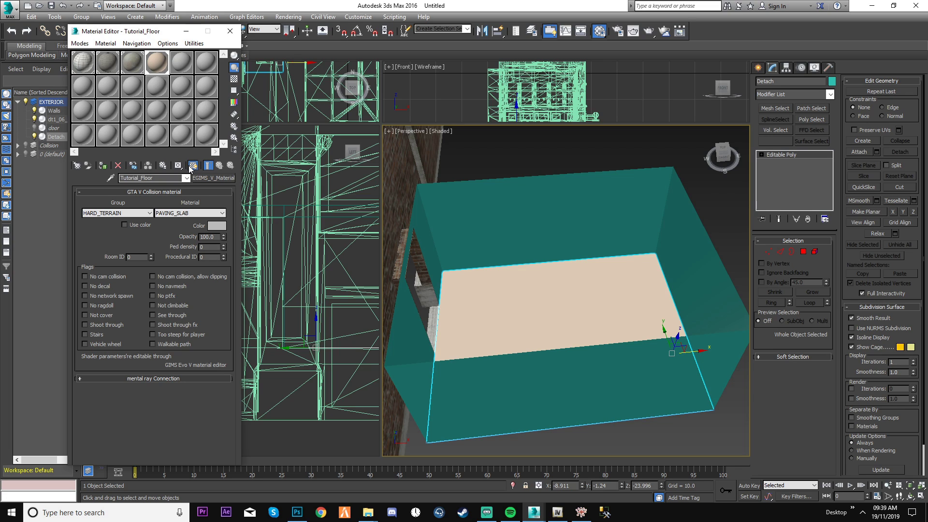
pyautogui.click(230, 31)
# - Switch to Game Indefinite Modding Suite Evo and open the diffuse texture settings of the Tutorial_Floor material's model options
pyautogui.moveTo(534, 511)
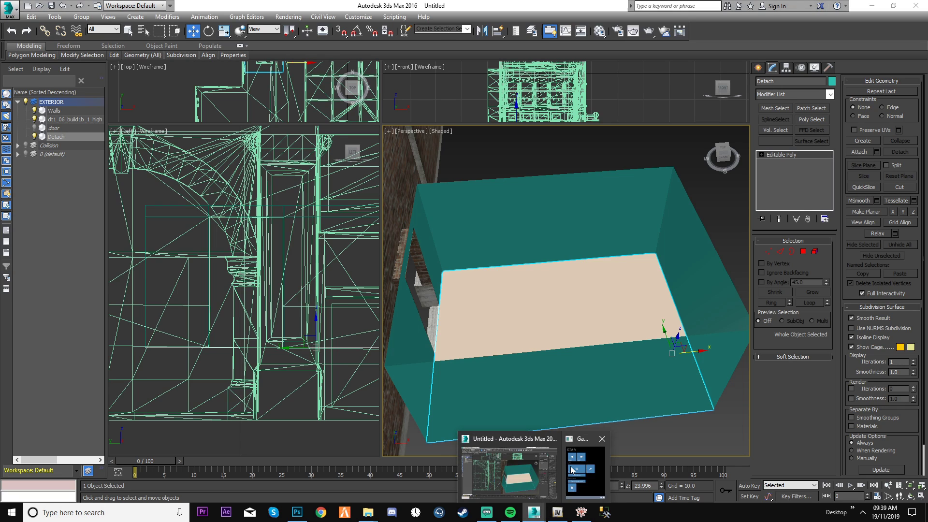
pyautogui.click(572, 469)
pyautogui.moveTo(201, 149); pyautogui.dragTo(143, 146)
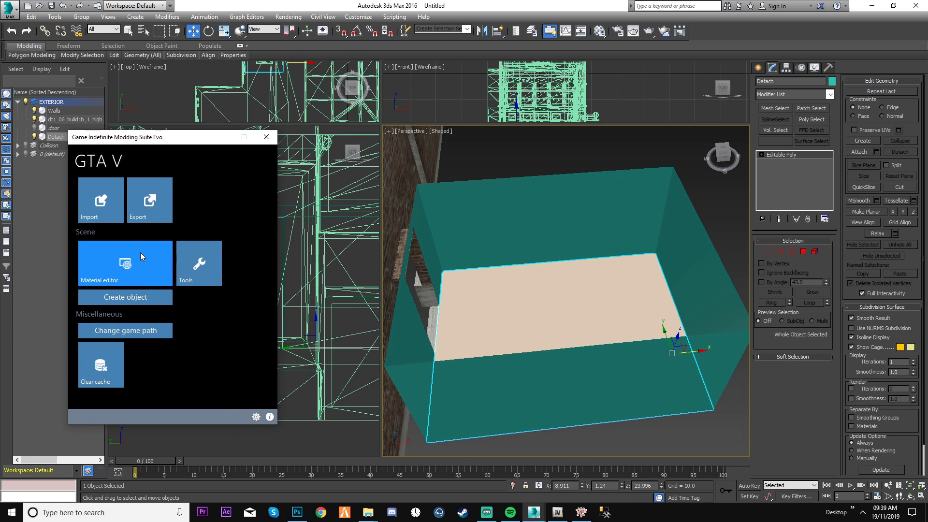
pyautogui.click(143, 268)
pyautogui.moveTo(437, 115); pyautogui.dragTo(248, 111)
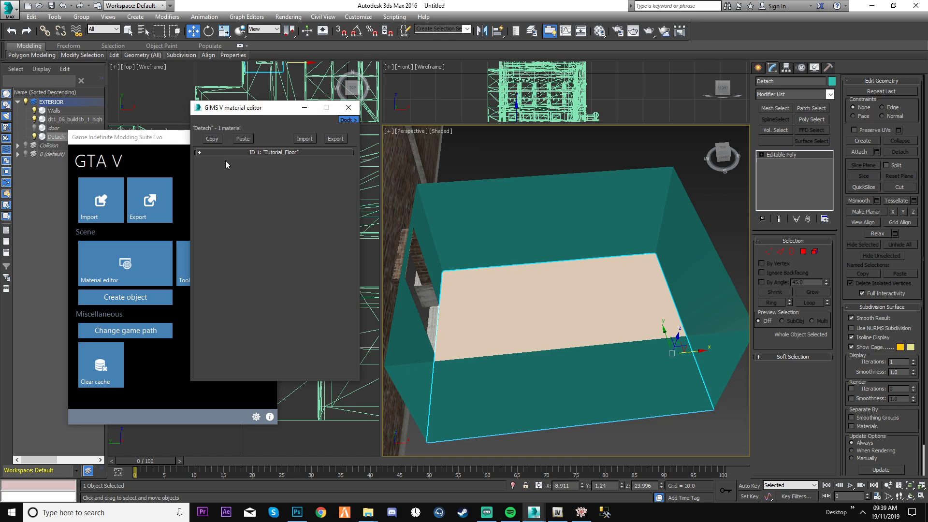
pyautogui.click(270, 154)
pyautogui.click(212, 183)
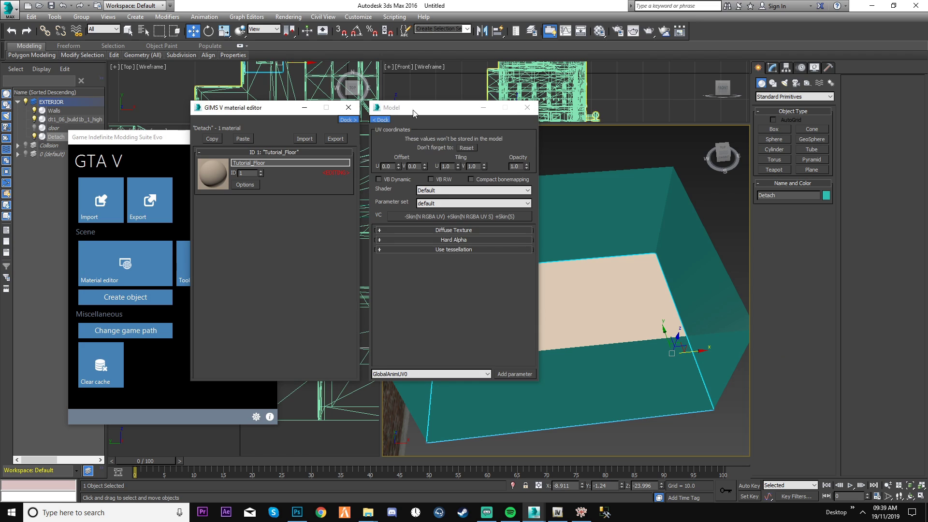
pyautogui.moveTo(409, 107); pyautogui.dragTo(252, 92)
pyautogui.click(266, 216)
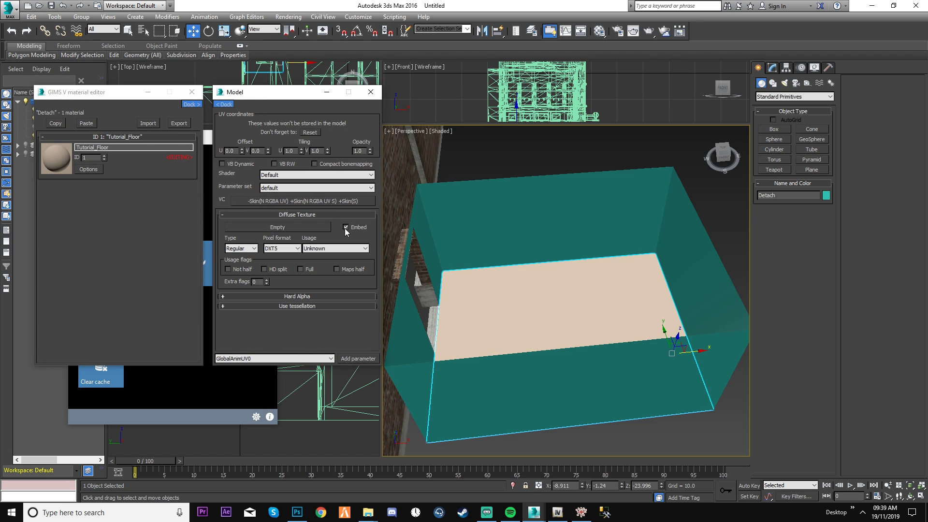
# - Load xj_v_tiles_medium.dds from the TEST folder as the floor's diffuse texture and close the GIMS V material windows
pyautogui.click(280, 227)
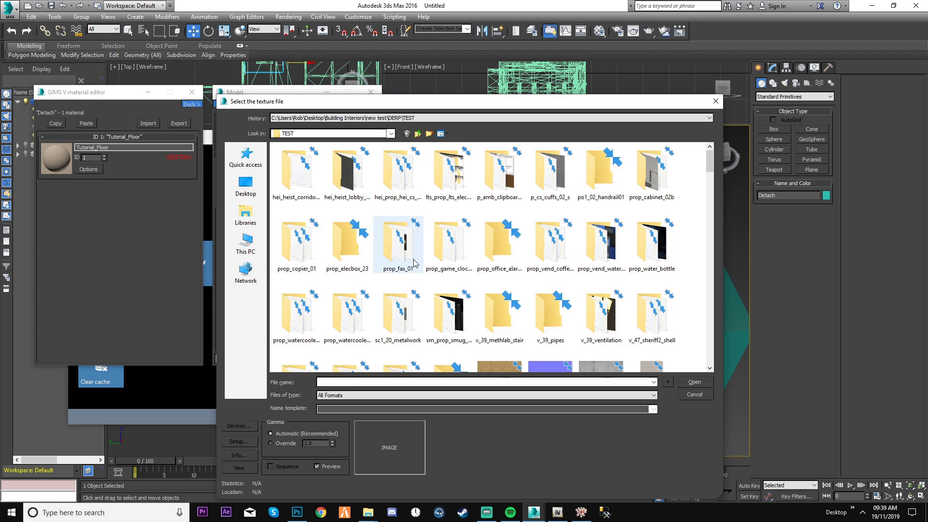
pyautogui.scroll(-15, 430, 261)
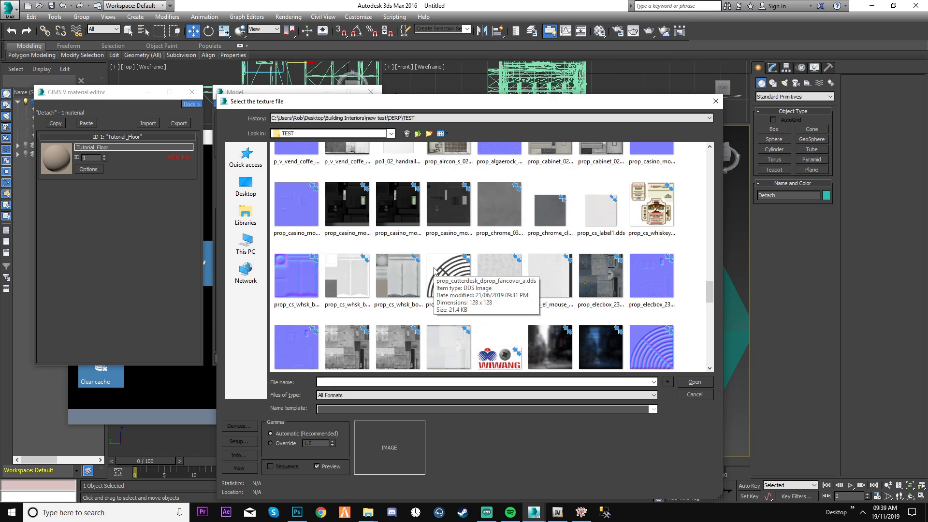
pyautogui.scroll(-5, 484, 290)
pyautogui.scroll(-10, 495, 301)
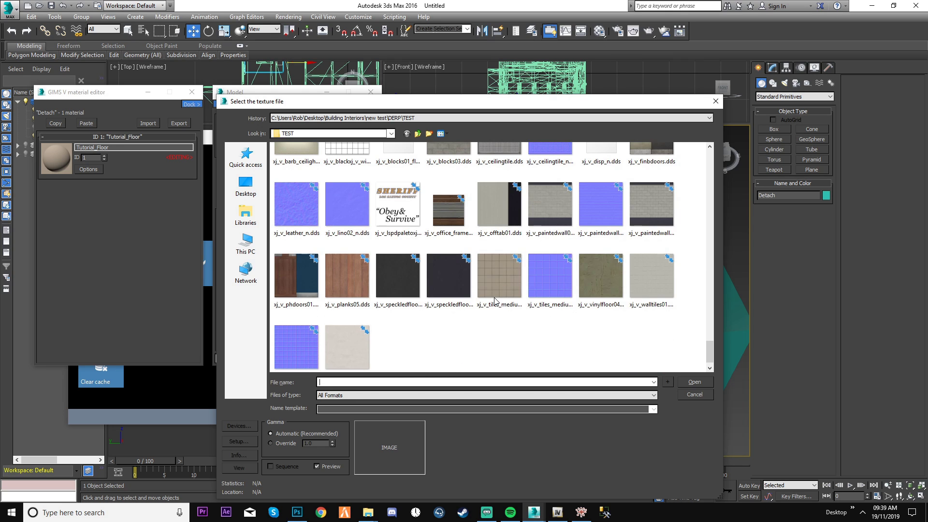
pyautogui.click(500, 290)
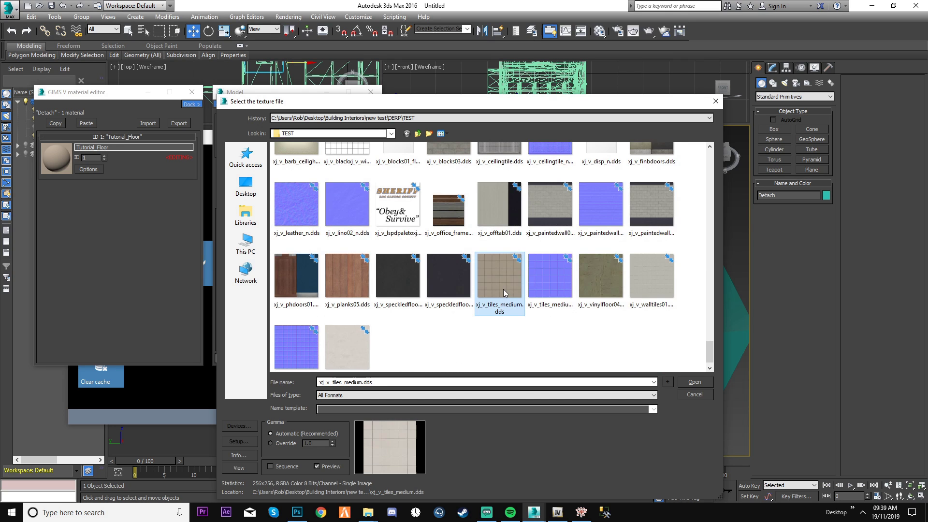
pyautogui.click(694, 381)
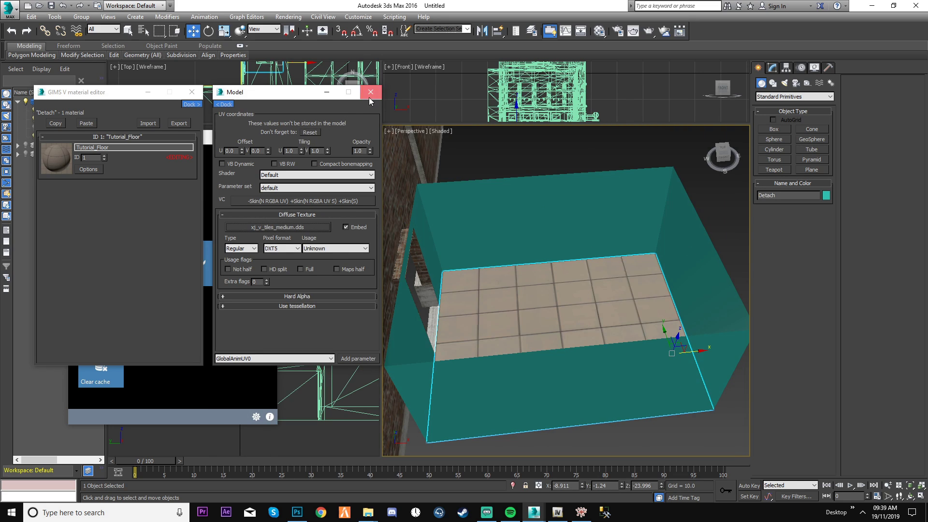
pyautogui.click(370, 92)
pyautogui.click(192, 92)
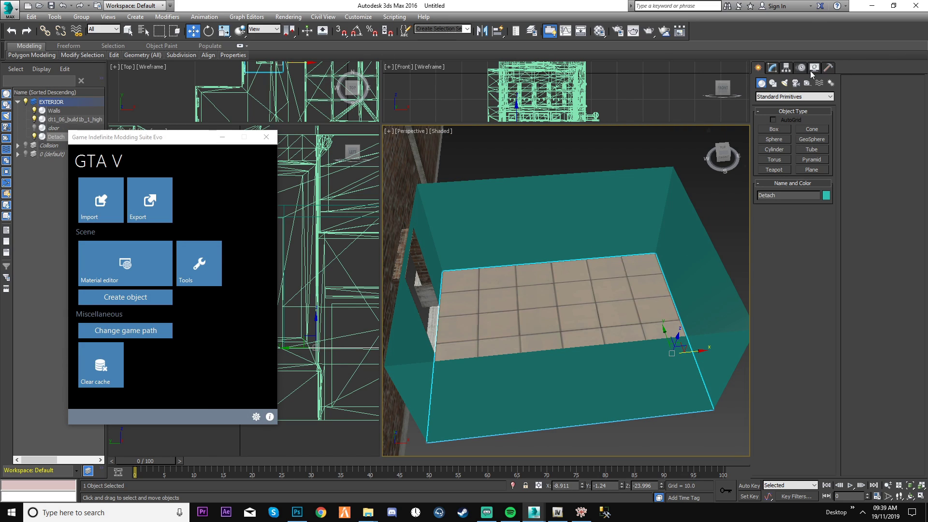
# - Add a UVW Map modifier with Box mapping and real-world map size to the floor, collapse the stack and deselect it
pyautogui.click(773, 69)
pyautogui.click(793, 94)
pyautogui.scroll(-15, 778, 387)
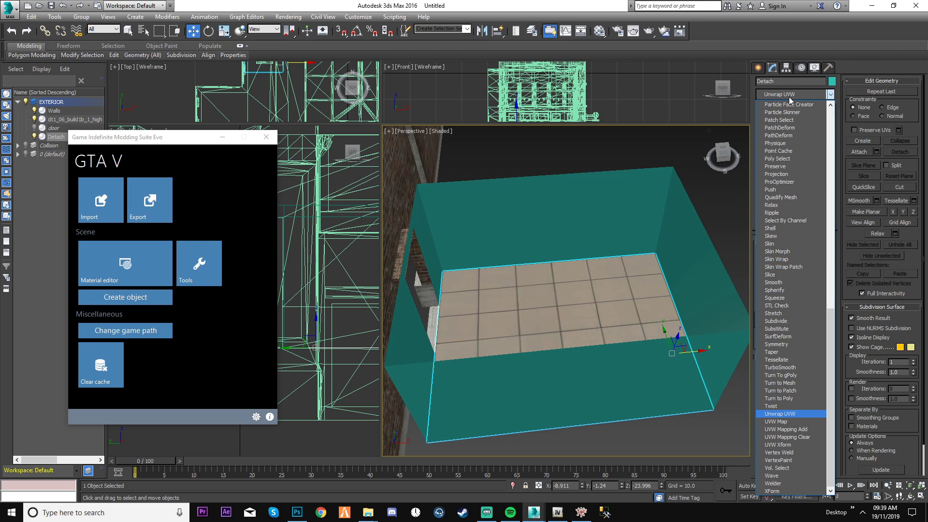
pyautogui.click(776, 421)
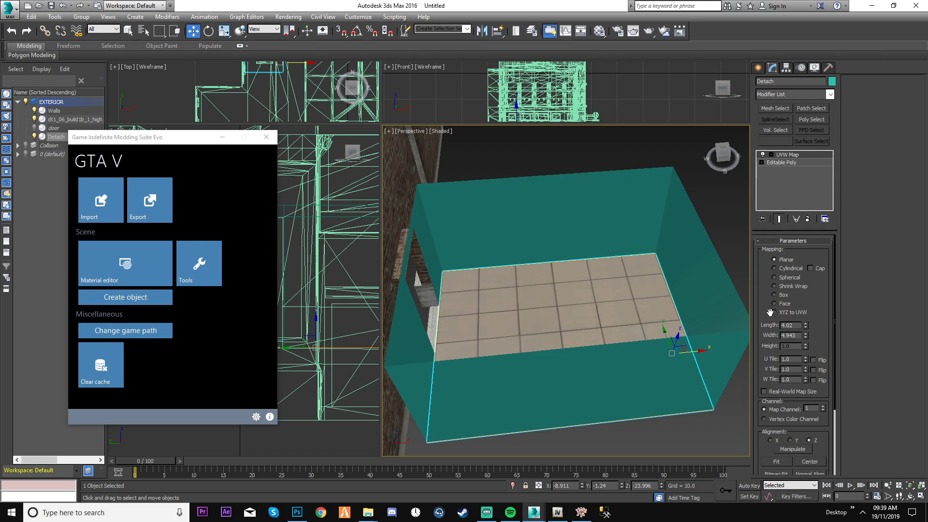
pyautogui.click(774, 294)
pyautogui.click(764, 391)
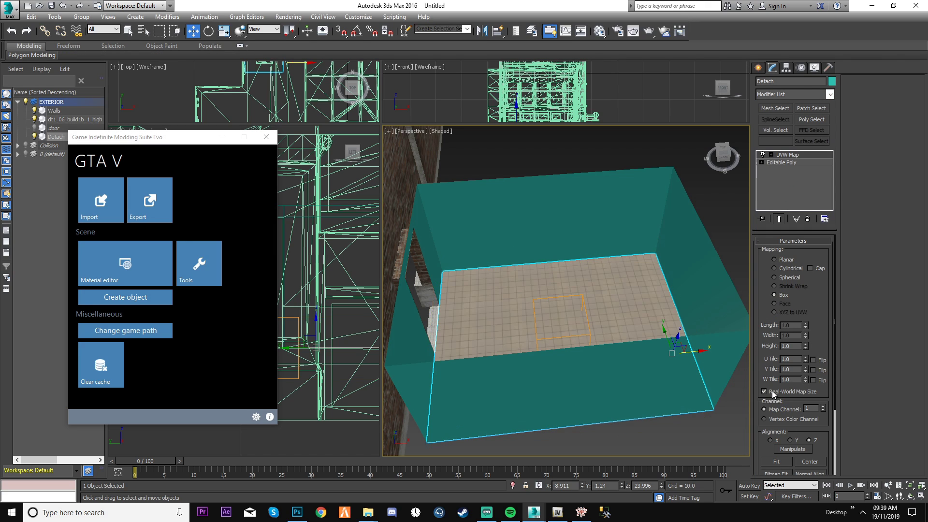
pyautogui.rightClick(783, 158)
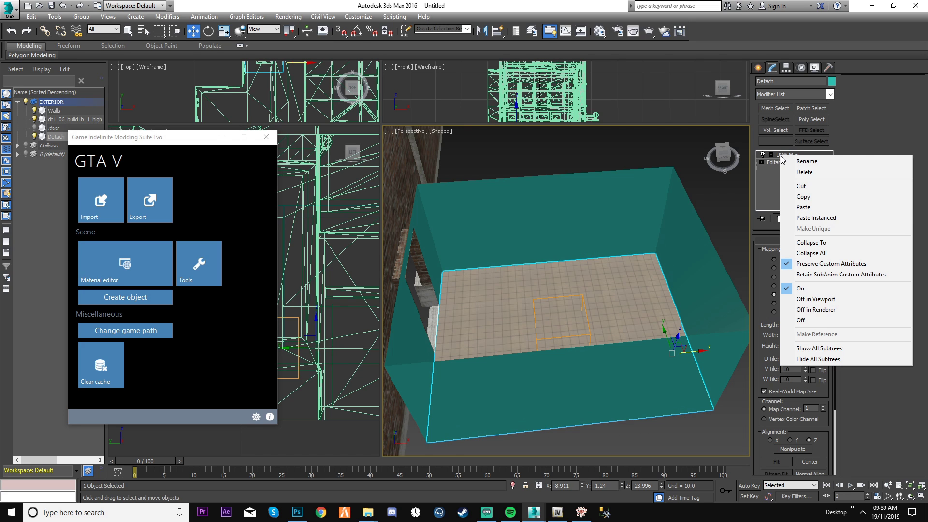
pyautogui.click(835, 254)
pyautogui.click(616, 153)
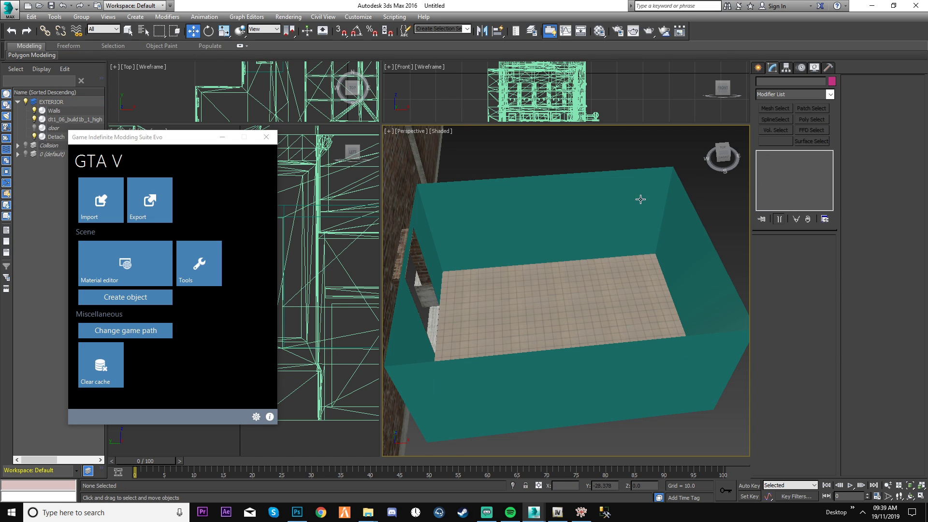
# - Examine the tiled floor texture and the room from several viewpoints
pyautogui.press('Up')
pyautogui.press('Up')
pyautogui.moveTo(616, 245); pyautogui.dragTo(600, 210)
pyautogui.press('Down')
pyautogui.press('Up')
pyautogui.press('Down')
pyautogui.press('Down')
pyautogui.press('Up')
pyautogui.press('Down')
pyautogui.rightClick(600, 209)
pyautogui.moveTo(636, 232)
pyautogui.keyDown('alt'); pyautogui.mouseDown(button='middle')
pyautogui.moveTo(645, 211)
pyautogui.moveTo(640, 221)
pyautogui.mouseUp(button='middle'); pyautogui.keyUp('alt')
pyautogui.moveTo(674, 169); pyautogui.dragTo(631, 198, button='middle')
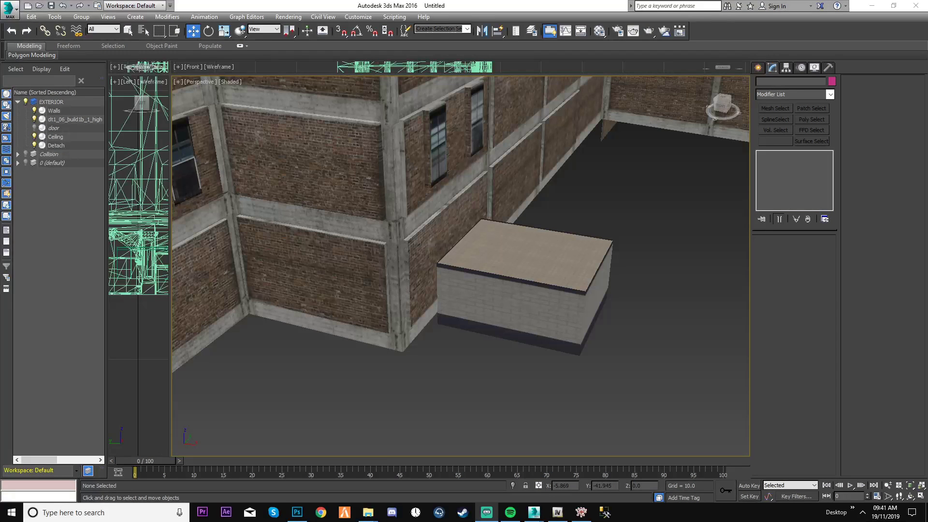
# - Assign the existing third sample material to the room's Ceiling object in place of the floor tiles
pyautogui.moveTo(694, 348); pyautogui.dragTo(688, 352, button='middle')
pyautogui.press('Up')
pyautogui.moveTo(535, 352)
pyautogui.mouseDown()
pyautogui.moveTo(512, 347)
pyautogui.moveTo(530, 348)
pyautogui.moveTo(543, 373)
pyautogui.moveTo(541, 350)
pyautogui.mouseUp()
pyautogui.press('Up')
pyautogui.press('Down')
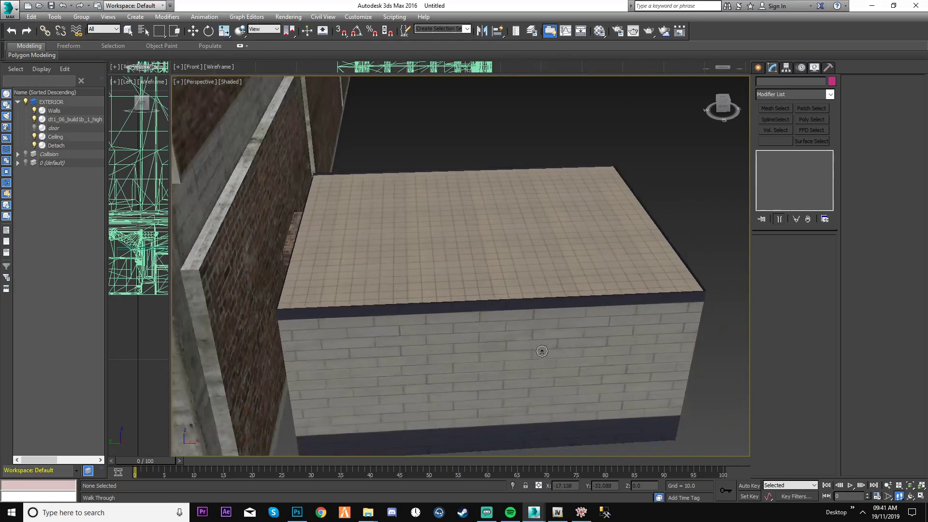
pyautogui.rightClick(540, 349)
pyautogui.press('m')
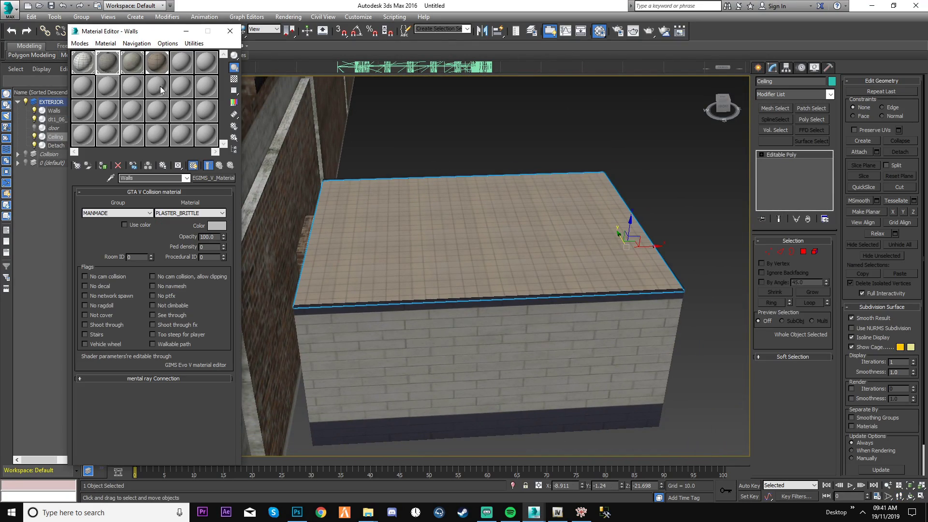
pyautogui.moveTo(137, 70); pyautogui.dragTo(423, 240)
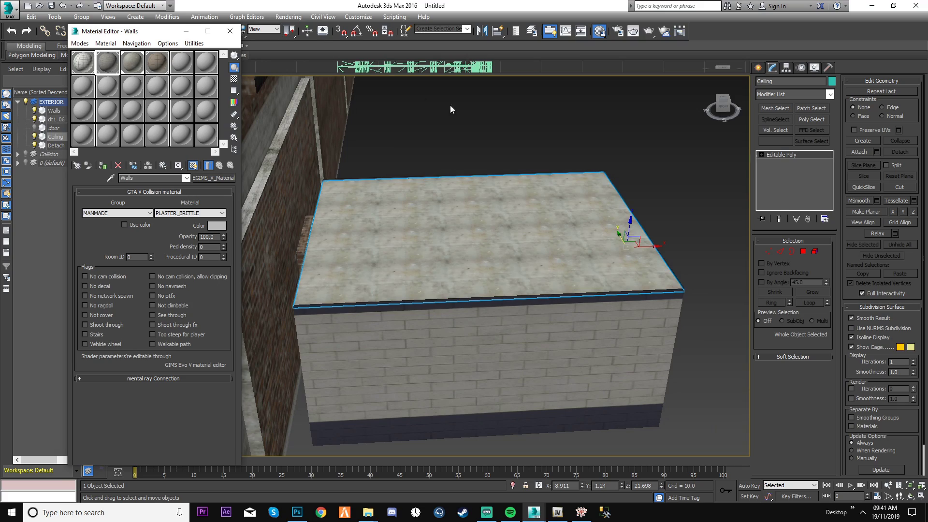
pyautogui.press('m')
# - Check the textured ceiling, walls and floor from inside and above the room
pyautogui.click(602, 128)
pyautogui.press('Up')
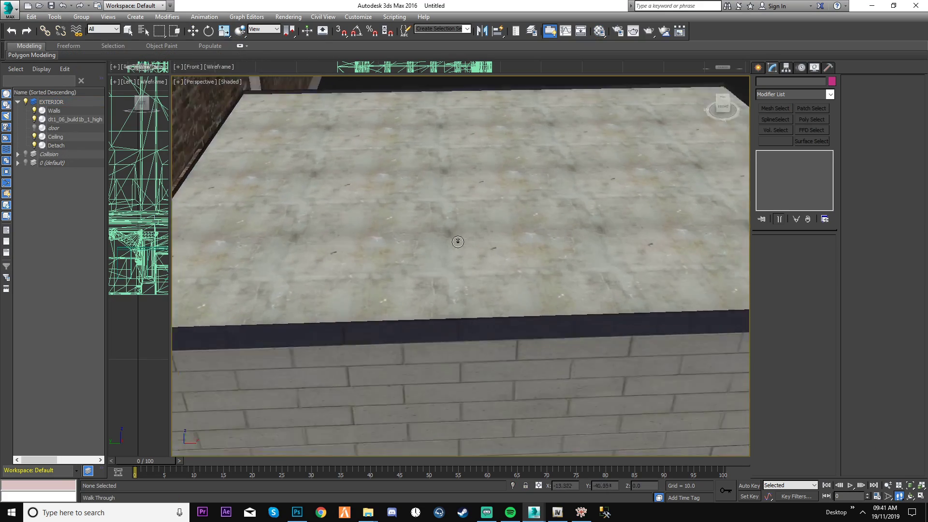
pyautogui.moveTo(458, 242); pyautogui.dragTo(544, 266)
pyautogui.press('Down')
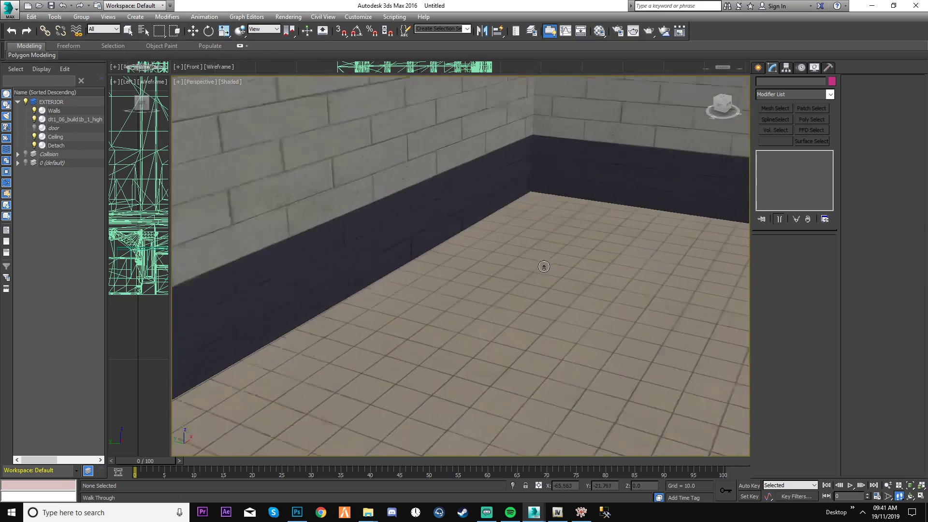
pyautogui.rightClick(550, 275)
pyautogui.press('Up')
pyautogui.moveTo(604, 255); pyautogui.dragTo(487, 279)
pyautogui.press('Down')
pyautogui.press('Up')
pyautogui.press('Down')
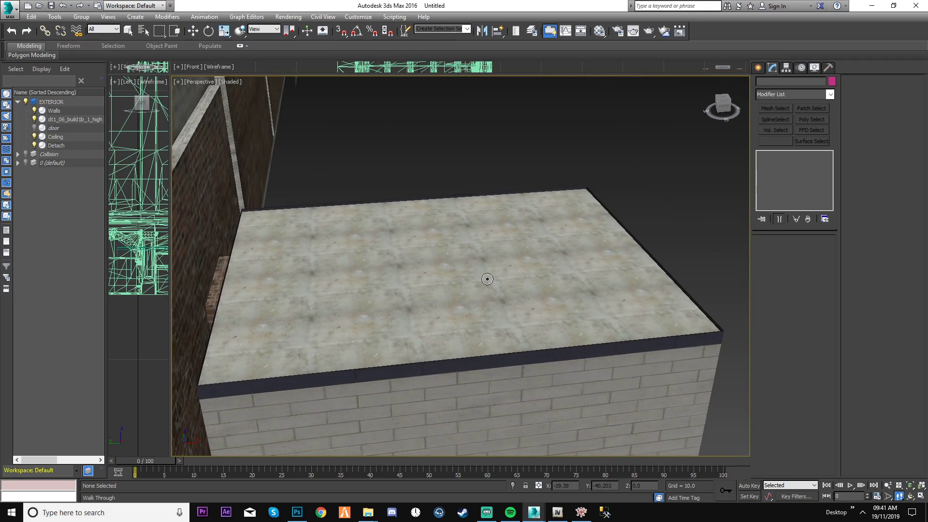
# - Select the polygon of the room's Ceiling object at polygon level and flip its normal
pyautogui.press('w')
pyautogui.click(489, 278)
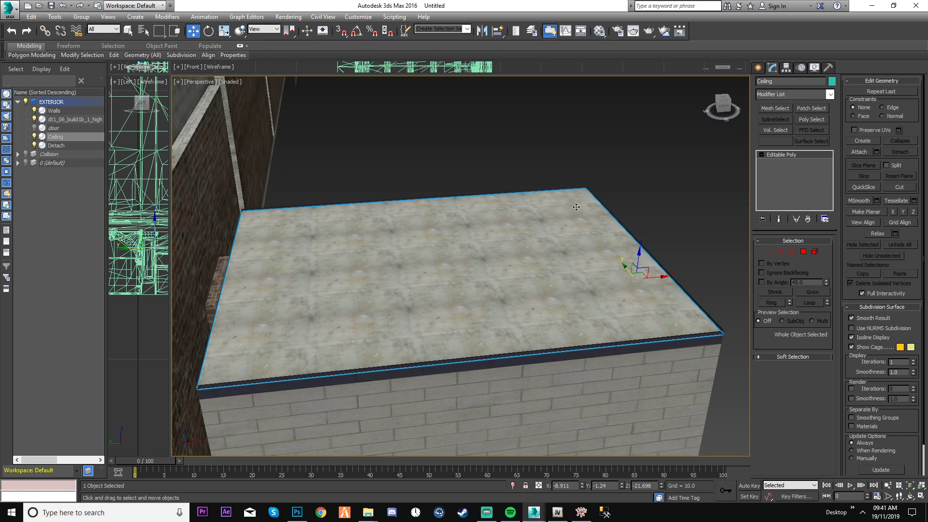
pyautogui.scroll(-1, 572, 199)
pyautogui.scroll(1, 573, 199)
pyautogui.click(803, 251)
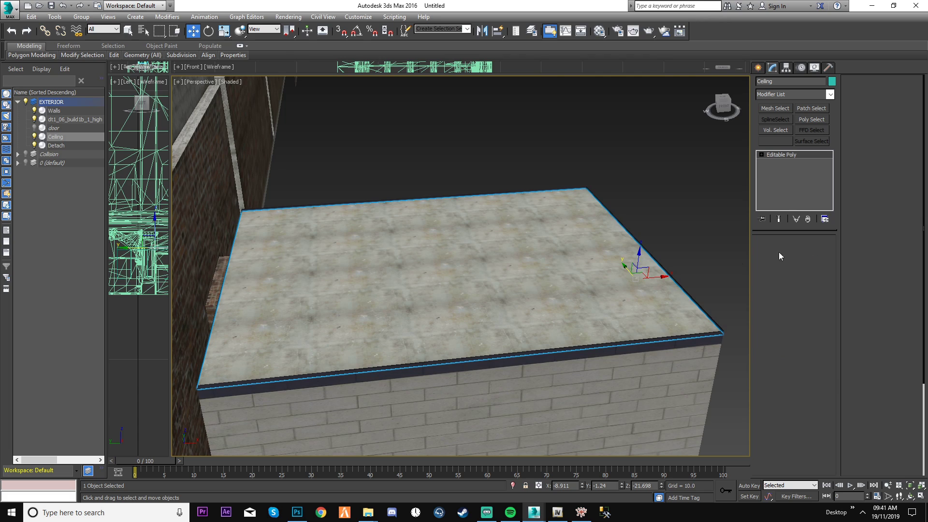
pyautogui.click(498, 267)
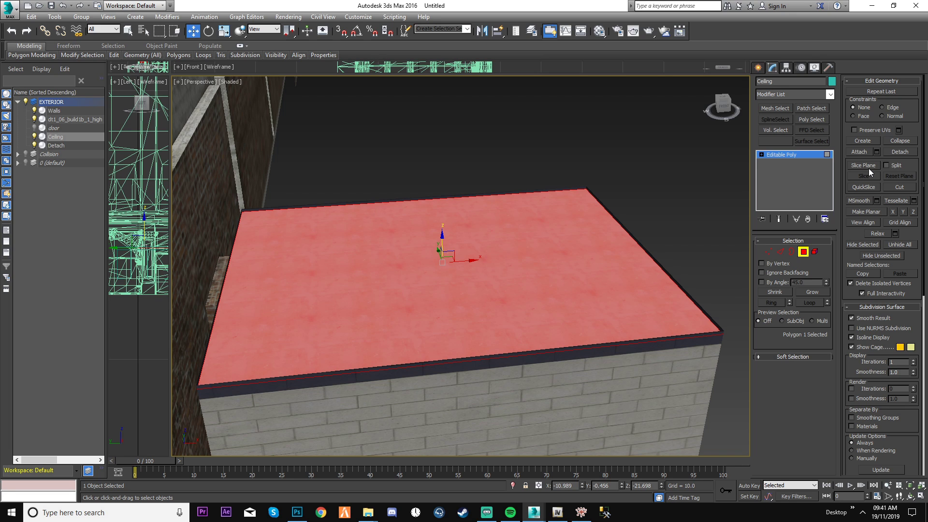
pyautogui.scroll(-1, 868, 241)
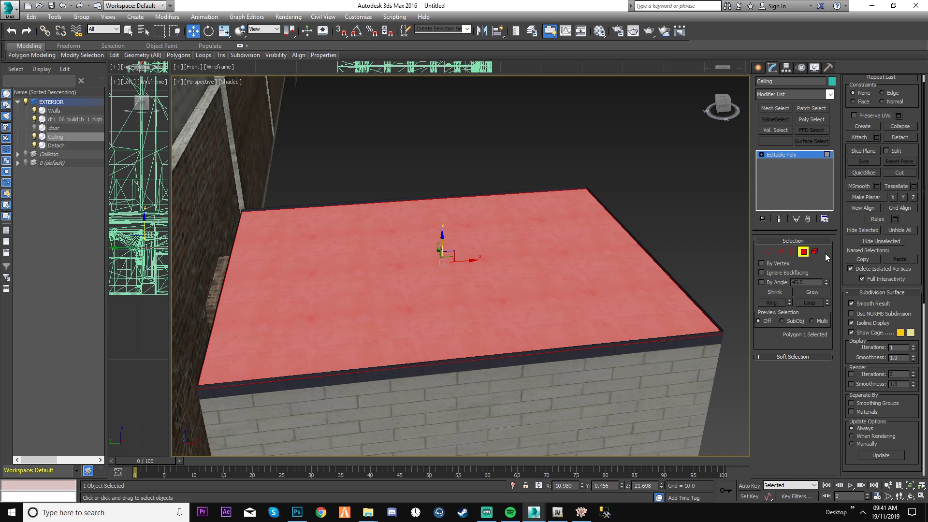
pyautogui.keyDown('alt'); pyautogui.moveTo(577, 225); pyautogui.dragTo(595, 219, button='middle'); pyautogui.keyUp('alt')
pyautogui.press('Up')
pyautogui.moveTo(577, 240); pyautogui.dragTo(503, 304)
pyautogui.press('Down')
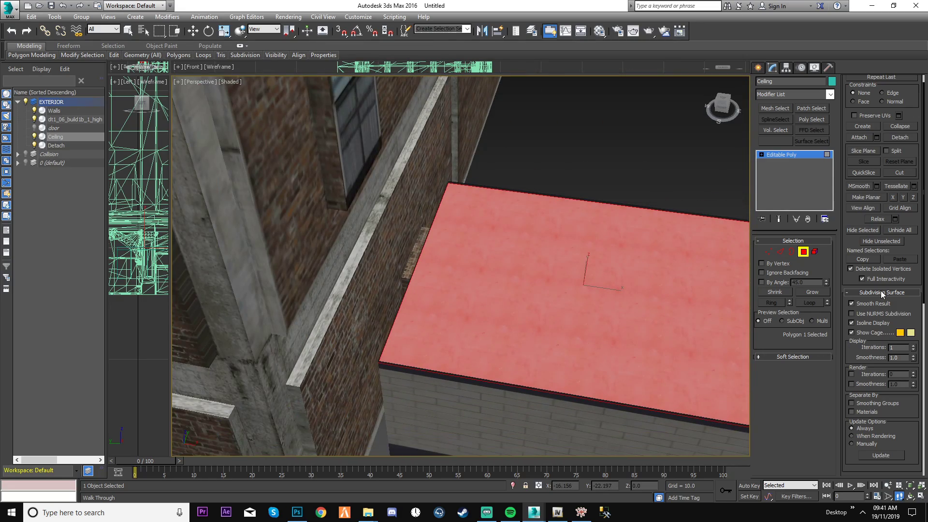
pyautogui.scroll(1, 869, 263)
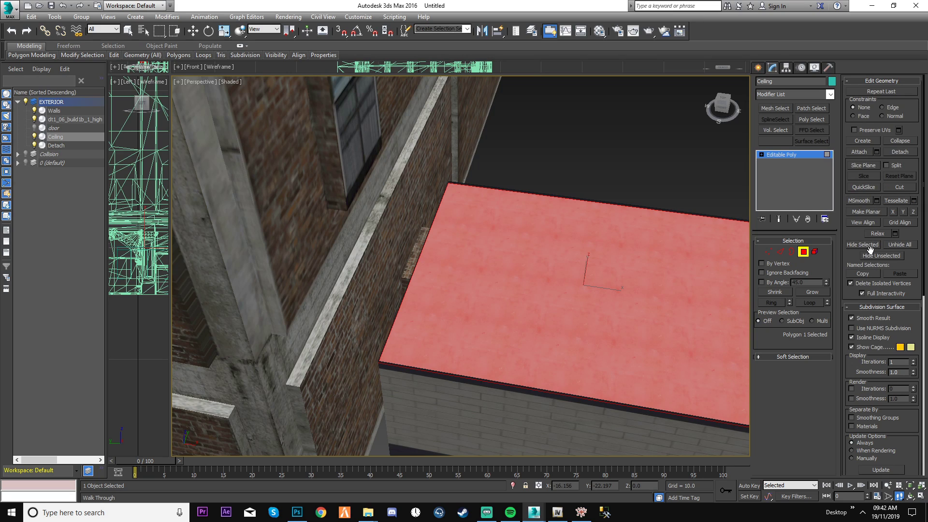
pyautogui.scroll(-5, 870, 250)
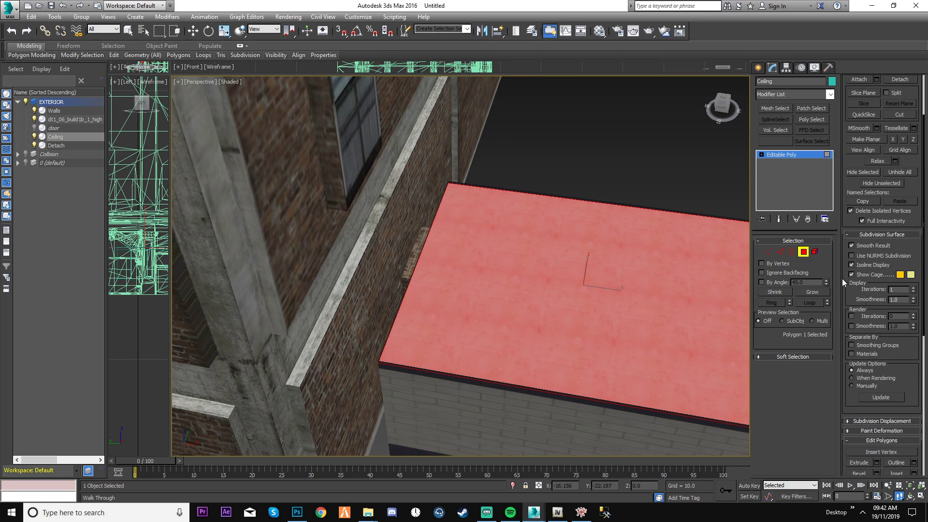
pyautogui.scroll(-5, 886, 347)
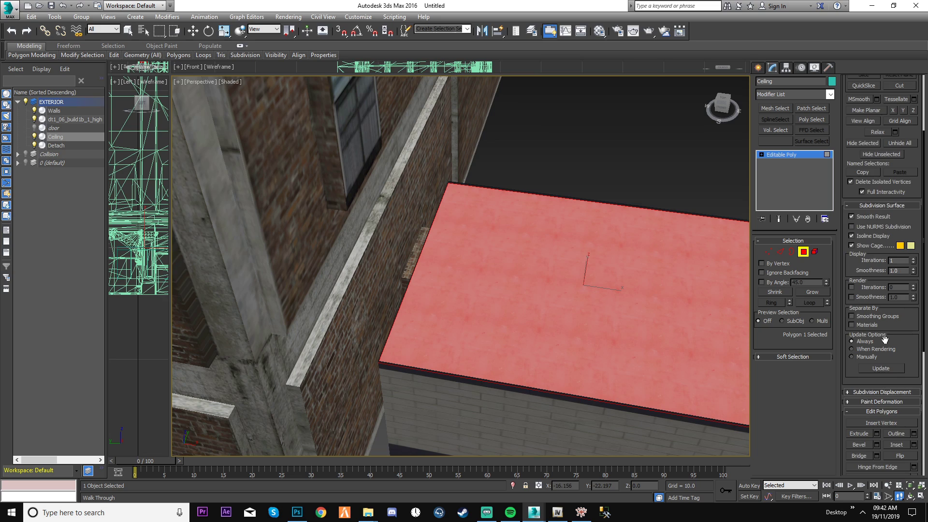
pyautogui.click(893, 413)
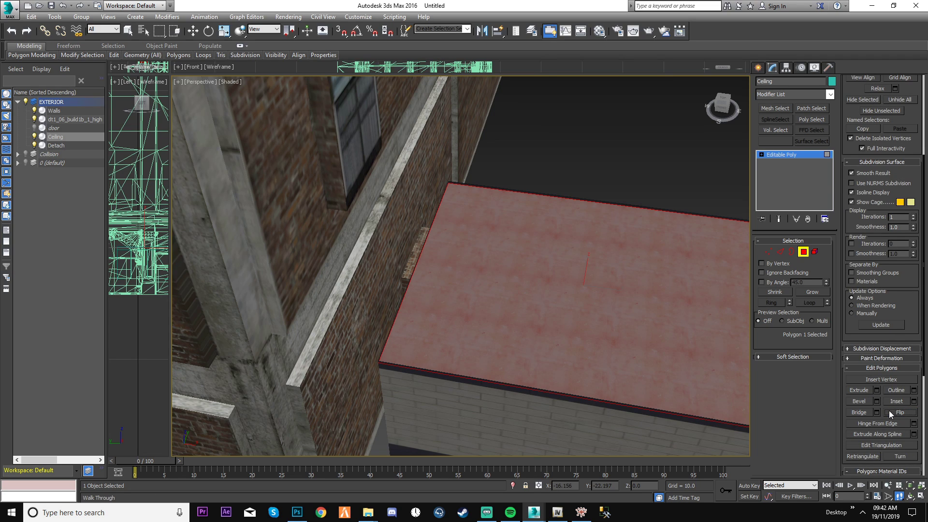
# - Flip the selected ceiling polygon to the opposite side and back again
pyautogui.moveTo(567, 263)
pyautogui.keyDown('alt'); pyautogui.mouseDown(button='middle')
pyautogui.moveTo(581, 253)
pyautogui.moveTo(552, 264)
pyautogui.mouseUp(button='middle'); pyautogui.keyUp('alt')
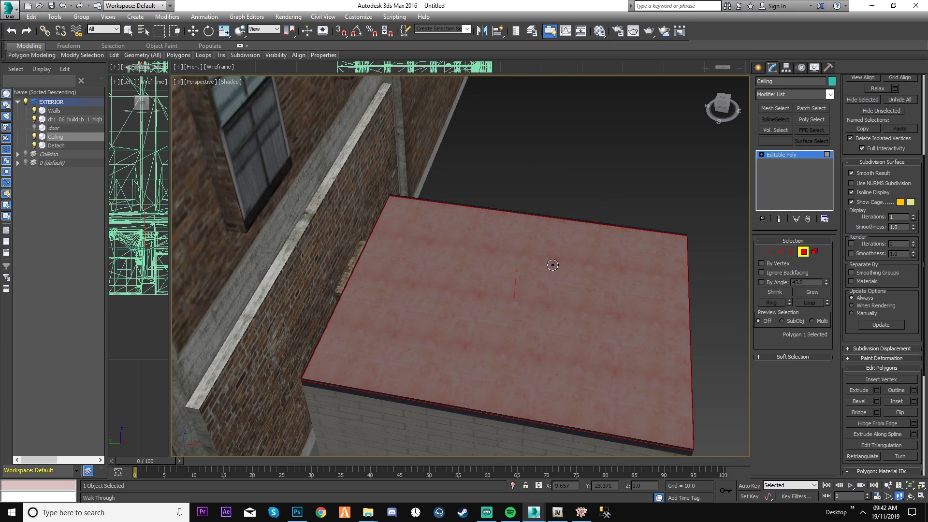
pyautogui.click(912, 414)
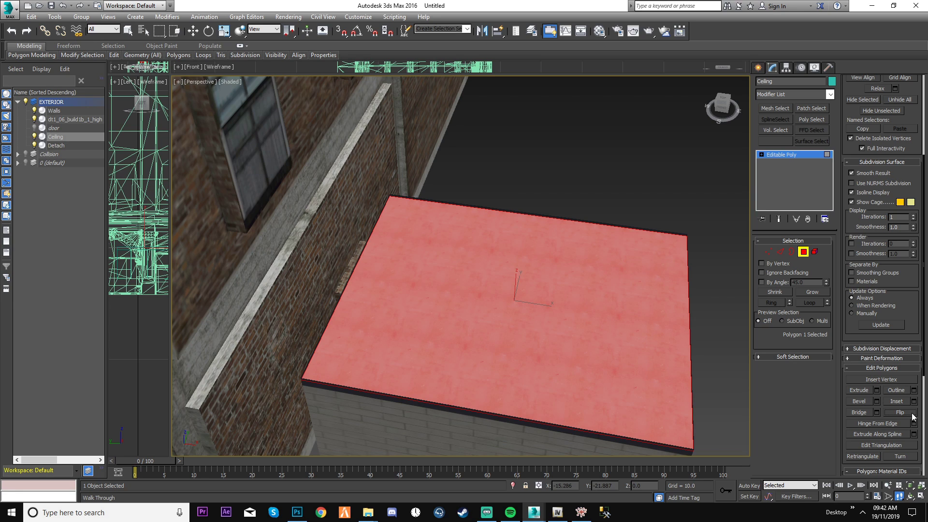
pyautogui.click(913, 414)
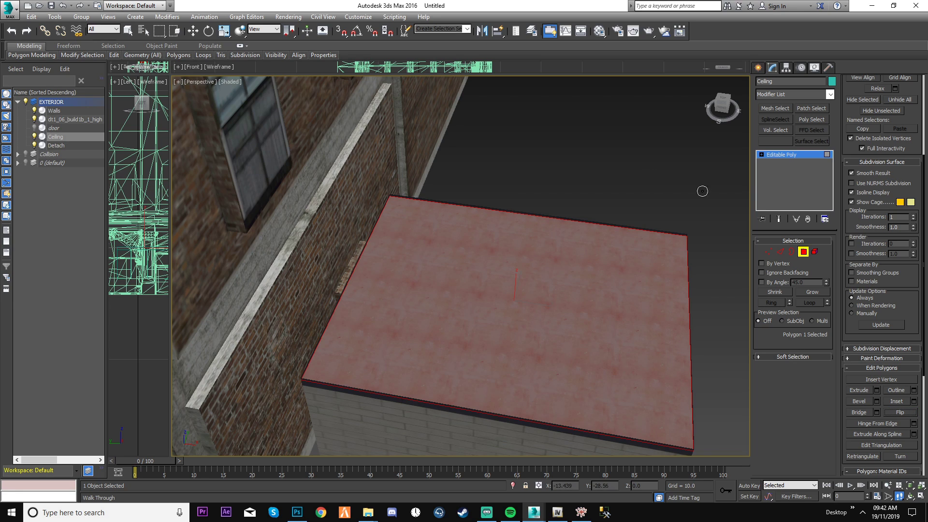
# - Leave polygon editing on the Ceiling object, deselect it and go inside the room
pyautogui.click(804, 251)
pyautogui.rightClick(664, 201)
pyautogui.click(664, 201)
pyautogui.press('Up')
pyautogui.press('Up')
pyautogui.moveTo(604, 222); pyautogui.dragTo(553, 208)
pyautogui.click(553, 208)
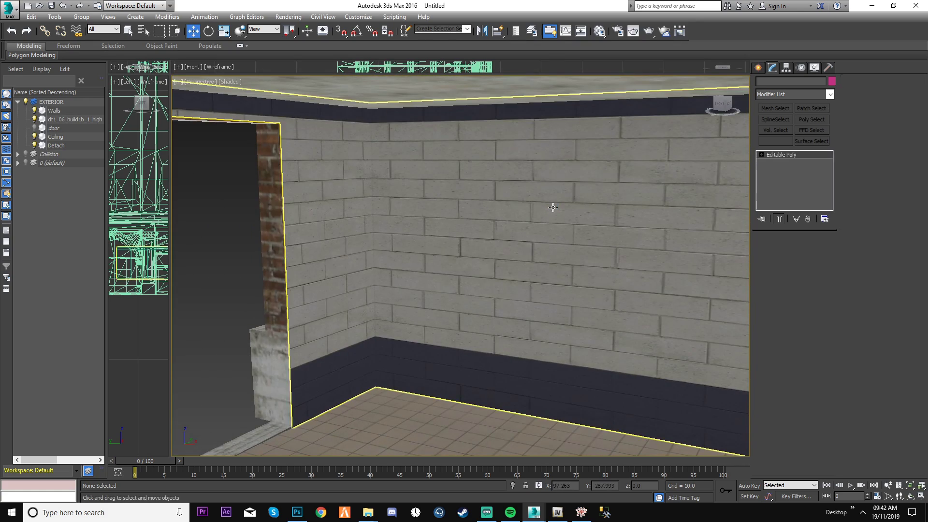
# - Select individual polygons of the Walls object around the doorway and examine each wall face from inside
pyautogui.click(803, 251)
pyautogui.press('w')
pyautogui.click(604, 268)
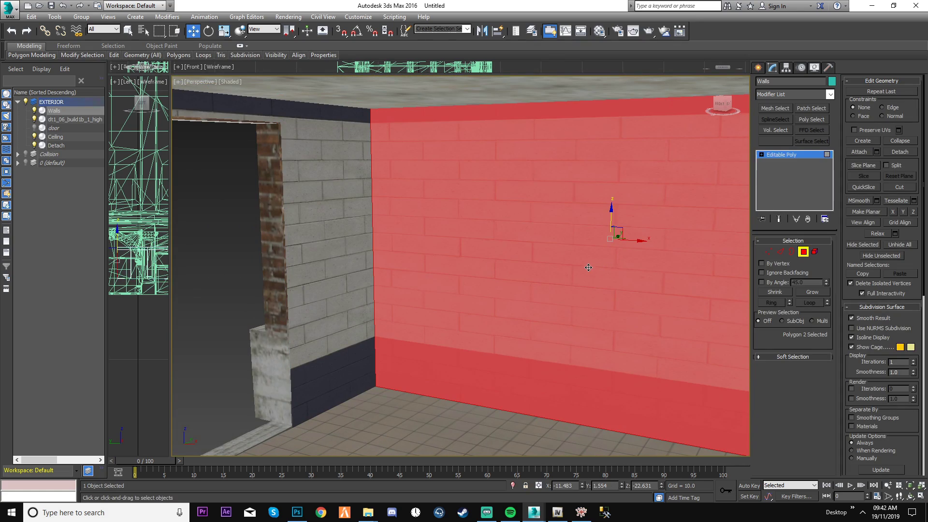
pyautogui.press('Up')
pyautogui.moveTo(561, 263); pyautogui.dragTo(489, 264)
pyautogui.rightClick(489, 265)
pyautogui.click(489, 265)
pyautogui.moveTo(552, 265); pyautogui.dragTo(493, 248, button='middle')
pyautogui.click(539, 111)
pyautogui.moveTo(702, 228); pyautogui.dragTo(662, 238, button='middle')
pyautogui.click(686, 233)
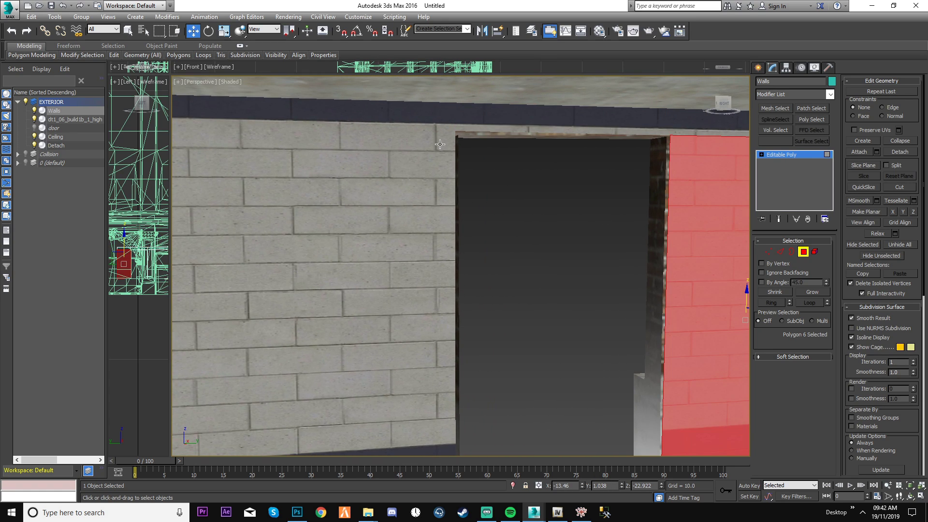
pyautogui.click(387, 112)
pyautogui.press('Up')
pyautogui.moveTo(601, 234); pyautogui.dragTo(503, 235)
pyautogui.rightClick(503, 235)
pyautogui.click(503, 233)
pyautogui.press('Up')
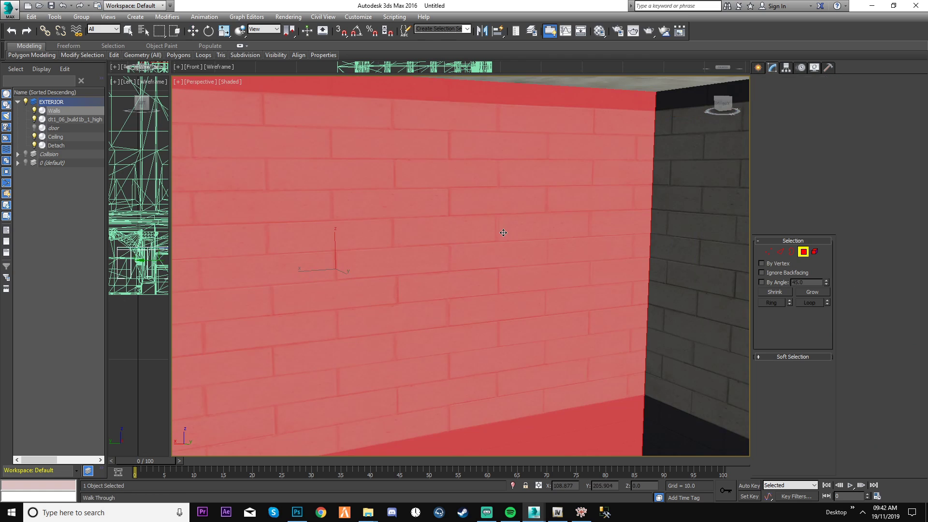
# - Finish polygon editing on the Walls object and select the polygon of the Detach floor object
pyautogui.keyDown('alt'); pyautogui.moveTo(503, 232); pyautogui.dragTo(517, 327, button='middle'); pyautogui.keyUp('alt')
pyautogui.click(483, 265)
pyautogui.press('w')
pyautogui.click(503, 337)
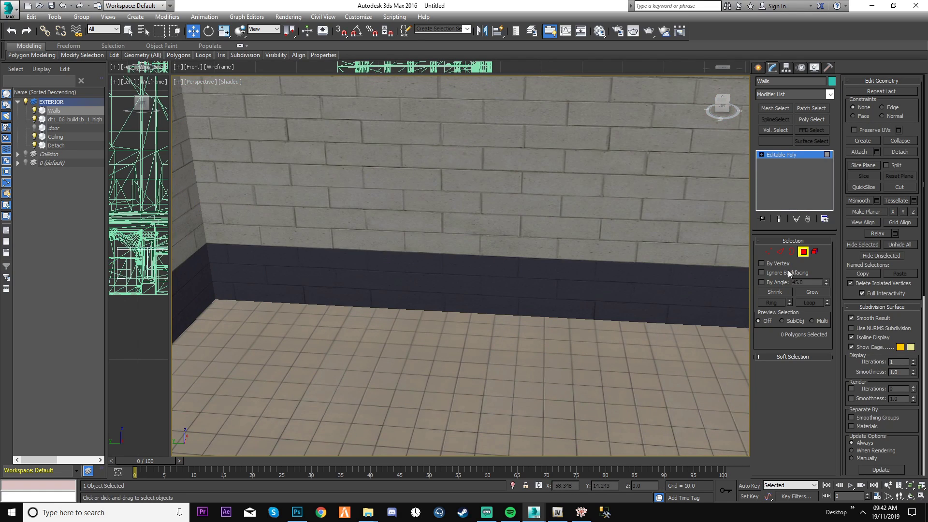
pyautogui.click(803, 252)
pyautogui.click(805, 254)
pyautogui.moveTo(634, 299); pyautogui.dragTo(631, 298, button='middle')
pyautogui.scroll(-2, 631, 298)
pyautogui.scroll(1, 794, 256)
pyautogui.click(803, 251)
pyautogui.click(568, 381)
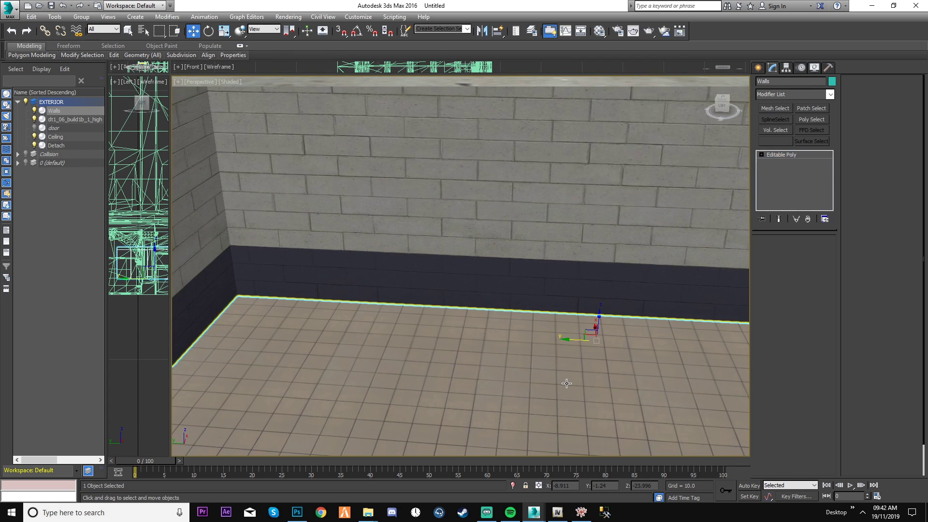
pyautogui.click(803, 252)
pyautogui.click(560, 369)
# - Leave polygon editing on the floor, deselect it and check the doorway from outside the building
pyautogui.press('Up')
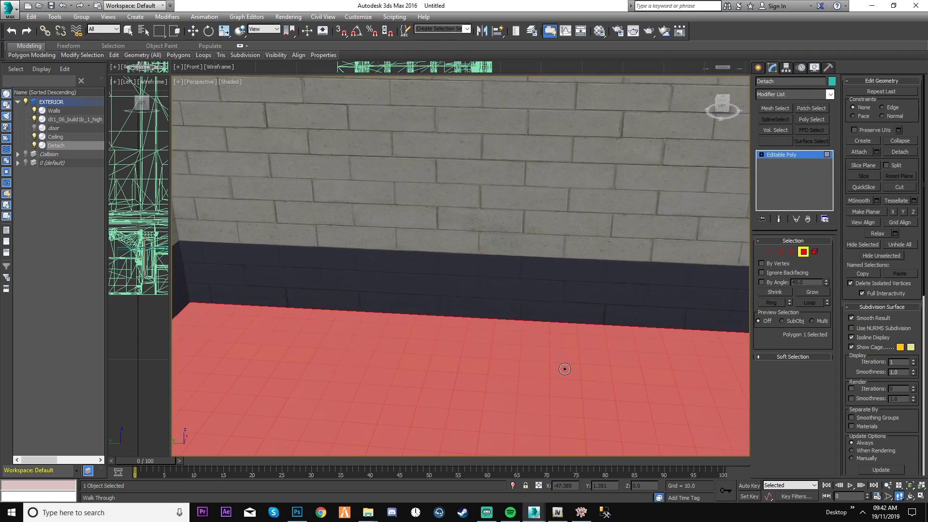
pyautogui.press('Down')
pyautogui.moveTo(564, 369); pyautogui.dragTo(599, 369)
pyautogui.press('Down')
pyautogui.click(803, 252)
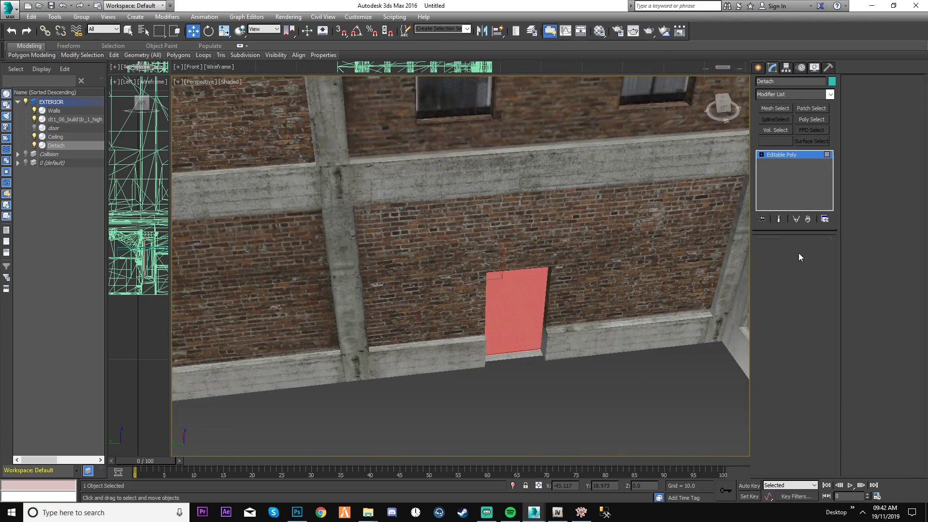
pyautogui.click(671, 360)
pyautogui.press('Up')
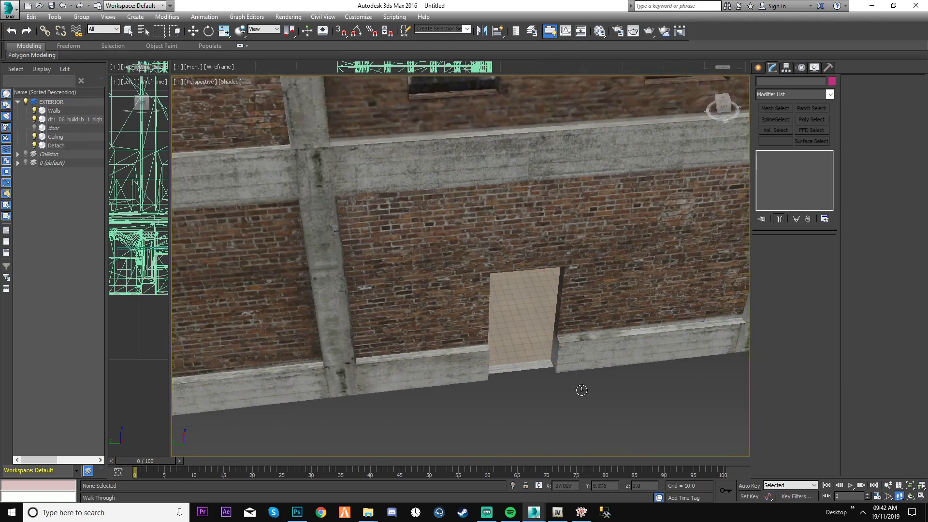
pyautogui.moveTo(581, 389); pyautogui.dragTo(603, 401)
pyautogui.press('Down')
pyautogui.press('Escape')
# - Select an edge on the corner pillar of dt1_06_build1b_1_high at its Editable Mesh level, and leave edge editing
pyautogui.click(489, 382)
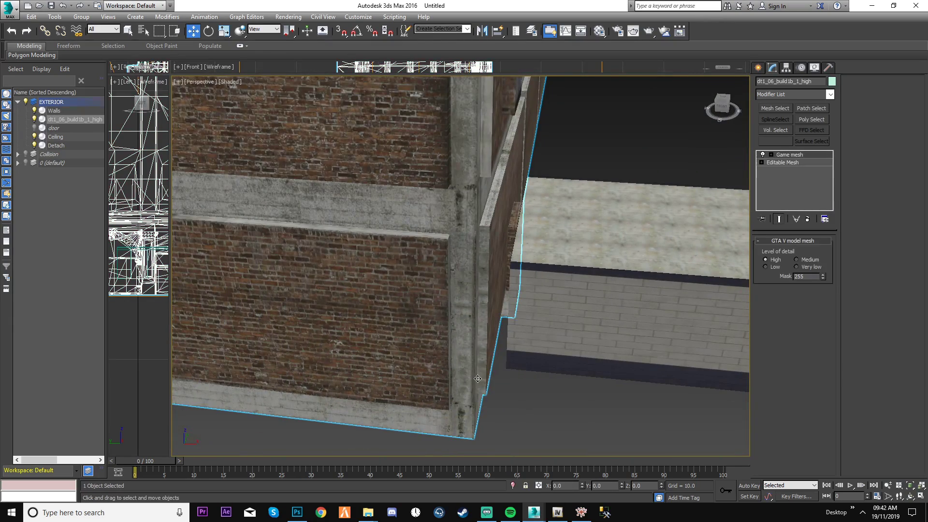
pyautogui.click(786, 163)
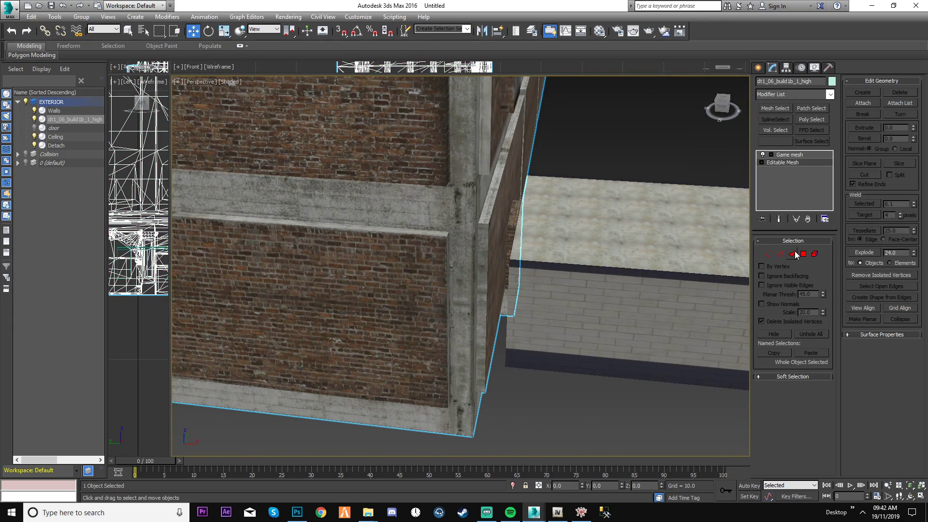
pyautogui.click(779, 253)
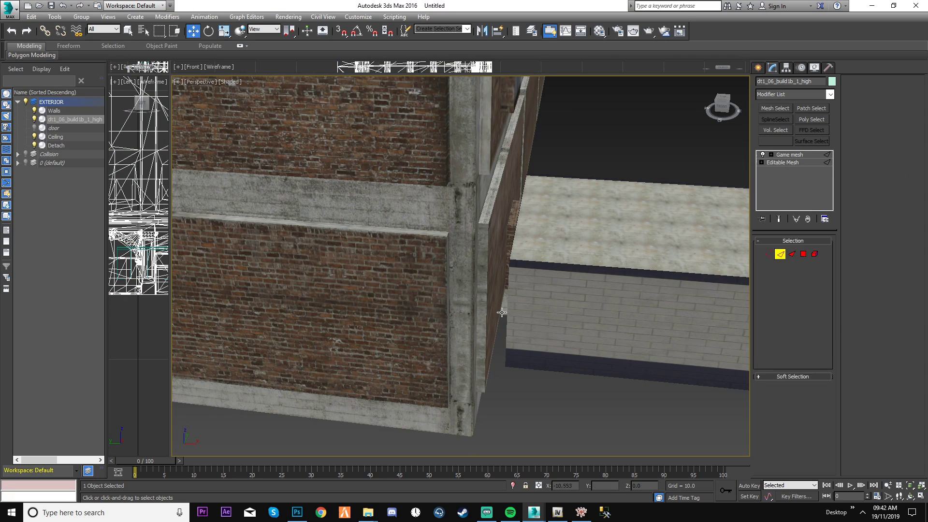
pyautogui.click(473, 317)
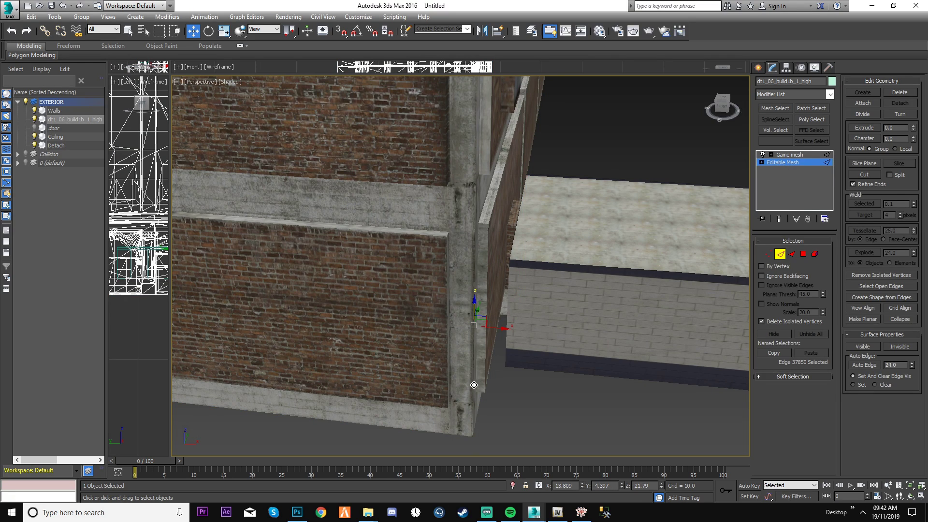
pyautogui.moveTo(615, 353); pyautogui.dragTo(521, 347, button='middle')
pyautogui.scroll(4, 598, 333)
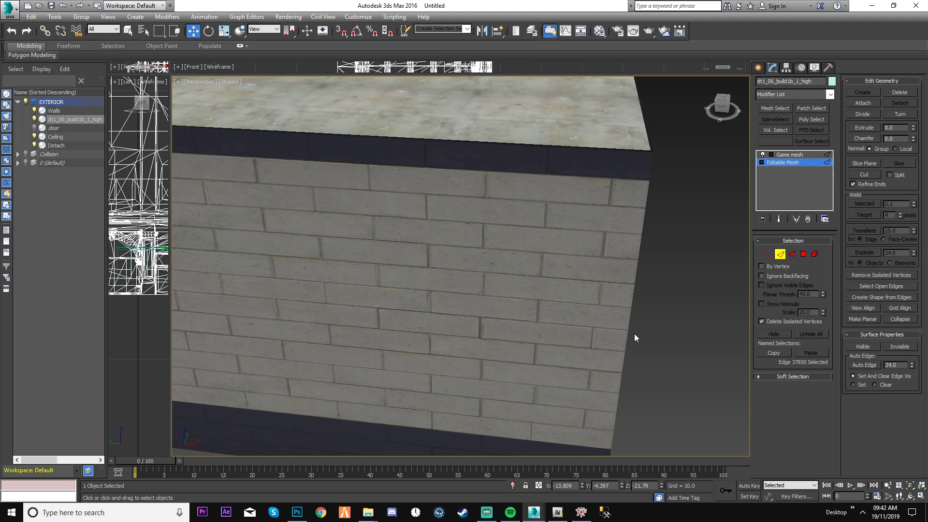
pyautogui.moveTo(633, 334); pyautogui.dragTo(591, 320, button='middle')
pyautogui.click(781, 256)
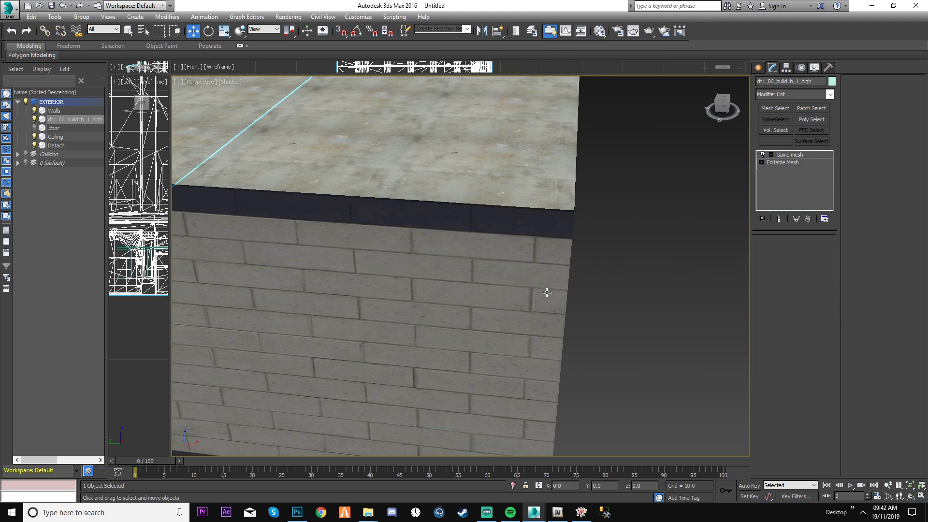
# - Try extruding the vertical outer corner edge of the Walls object far outward, and undo the extrusion
pyautogui.click(546, 292)
pyautogui.click(768, 256)
pyautogui.press('2')
pyautogui.scroll(-6, 587, 329)
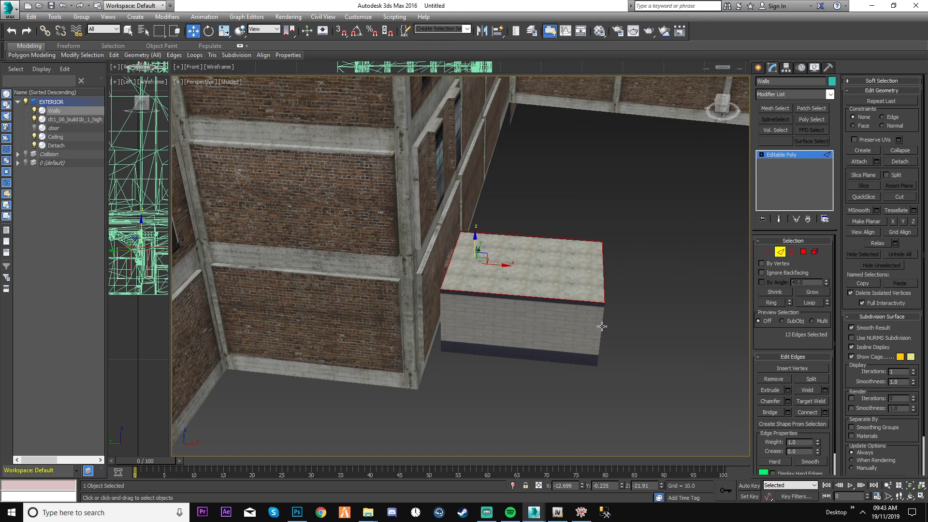
pyautogui.click(602, 327)
pyautogui.scroll(5, 646, 339)
pyautogui.moveTo(517, 315); pyautogui.dragTo(563, 327, button='middle')
pyautogui.scroll(1, 563, 327)
pyautogui.moveTo(498, 355); pyautogui.dragTo(572, 322, button='middle')
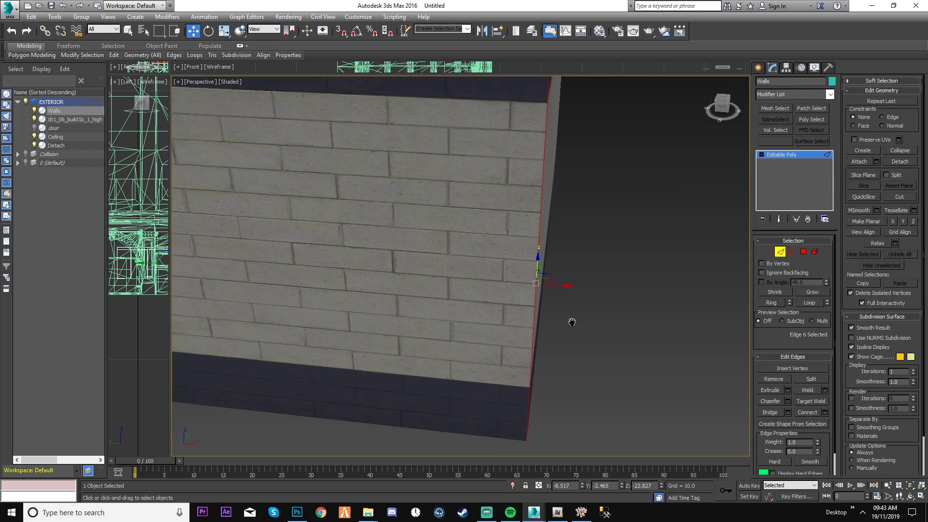
pyautogui.click(771, 389)
pyautogui.moveTo(536, 292); pyautogui.dragTo(607, 304)
pyautogui.scroll(-6, 568, 295)
pyautogui.hotkey('ctrl', 'z')
pyautogui.scroll(6, 569, 294)
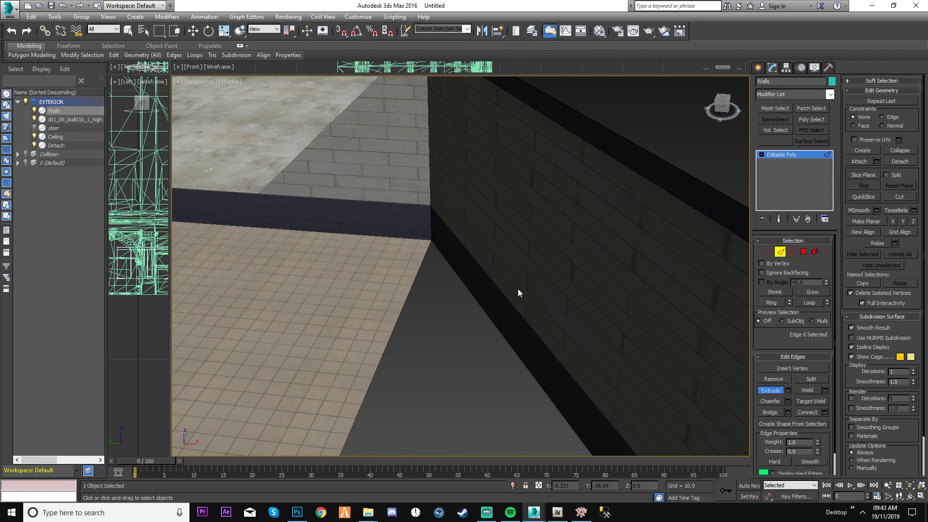
pyautogui.scroll(-6, 518, 290)
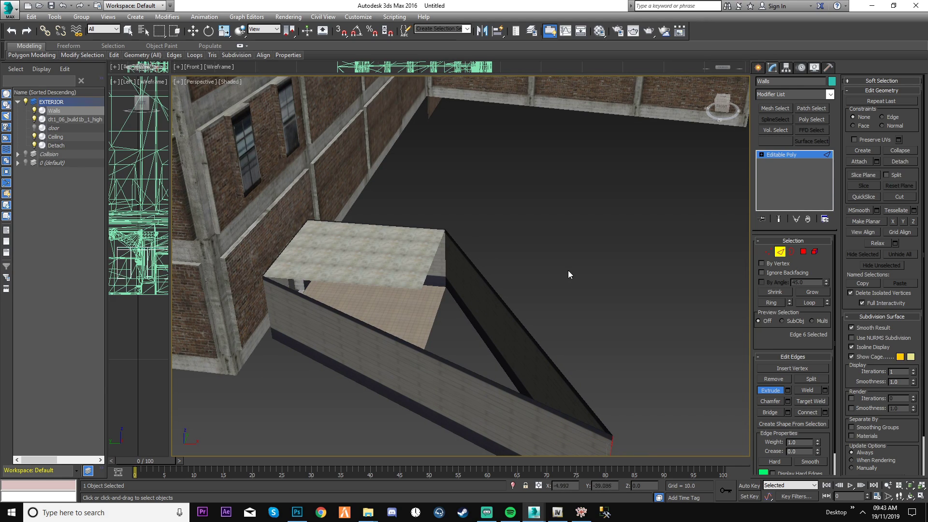
pyautogui.hotkey('ctrl', 'z')
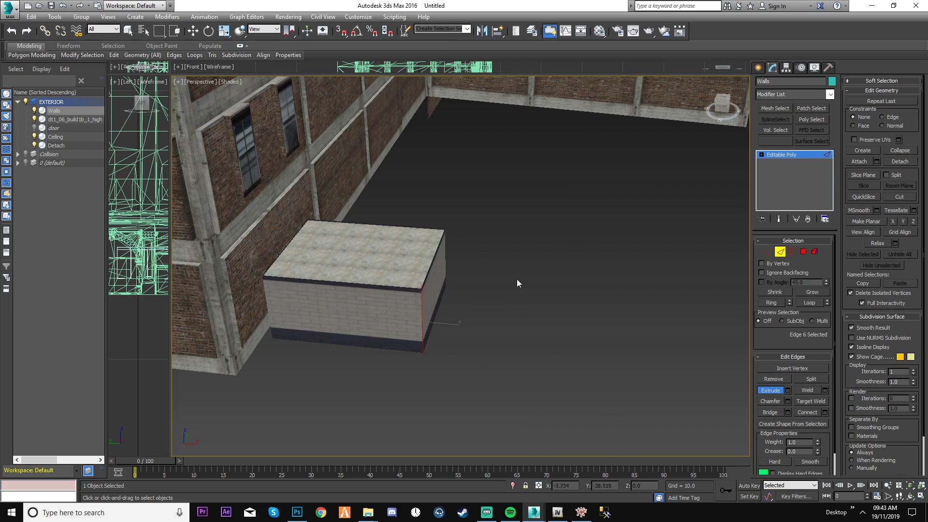
# - Try extruding the top edge of the room's far end wall outward, and undo it
pyautogui.click(428, 265)
pyautogui.moveTo(430, 266); pyautogui.dragTo(598, 263)
pyautogui.moveTo(786, 277); pyautogui.dragTo(432, 306)
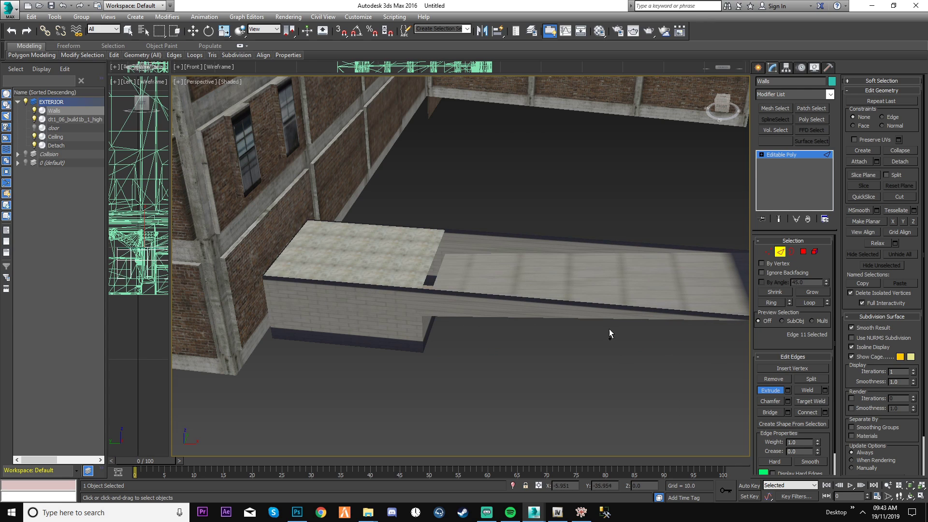
pyautogui.keyDown('alt'); pyautogui.moveTo(609, 332); pyautogui.dragTo(578, 277, button='middle'); pyautogui.keyUp('alt')
pyautogui.hotkey('ctrl', 'z')
# - Finish edge editing on the Walls object, deselect it and hide the building so only the room is displayed
pyautogui.moveTo(503, 254); pyautogui.dragTo(594, 297, button='middle')
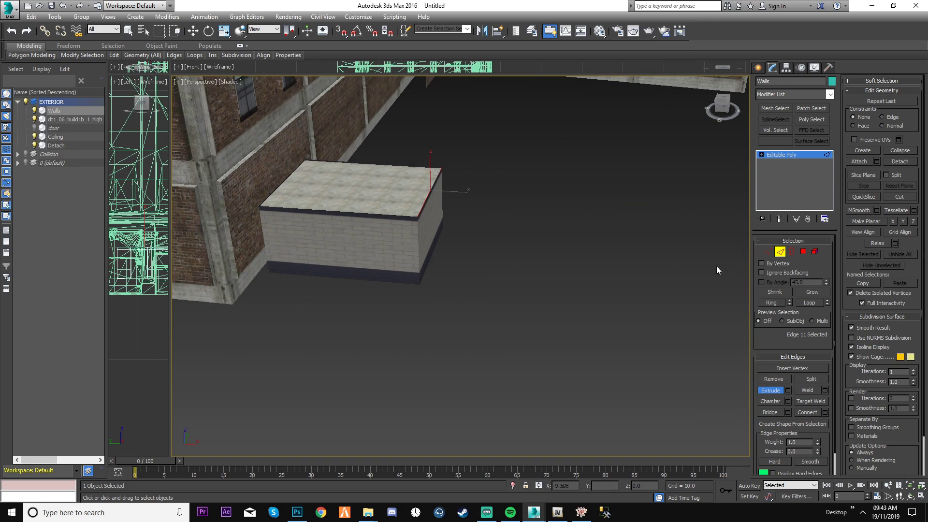
pyautogui.click(780, 252)
pyautogui.click(491, 238)
pyautogui.moveTo(492, 238); pyautogui.dragTo(588, 269, button='middle')
pyautogui.scroll(4, 569, 274)
pyautogui.scroll(-4, 594, 268)
pyautogui.hotkey('shift', 'z')
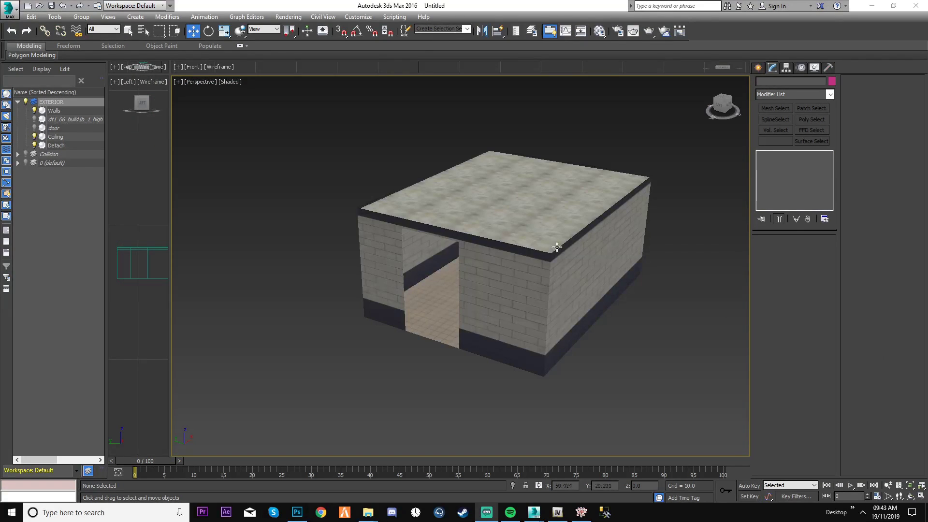
# - Examine where the room sits on the grid relative to the scene origin
pyautogui.scroll(-5, 513, 239)
pyautogui.moveTo(580, 248); pyautogui.dragTo(594, 287, button='middle')
pyautogui.scroll(-3, 573, 281)
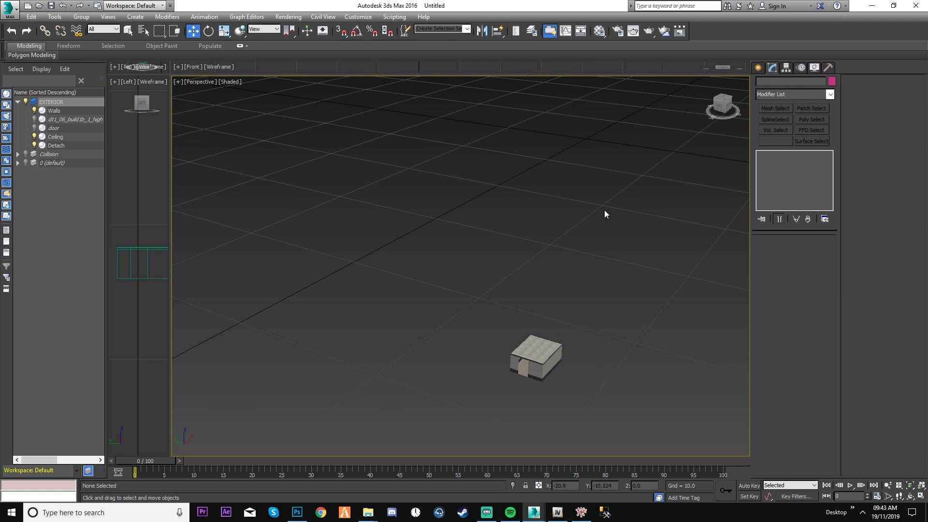
pyautogui.scroll(-3, 598, 223)
pyautogui.moveTo(598, 224); pyautogui.dragTo(600, 244, button='middle')
pyautogui.moveTo(580, 192); pyautogui.dragTo(609, 220)
pyautogui.moveTo(609, 220); pyautogui.dragTo(524, 233, button='middle')
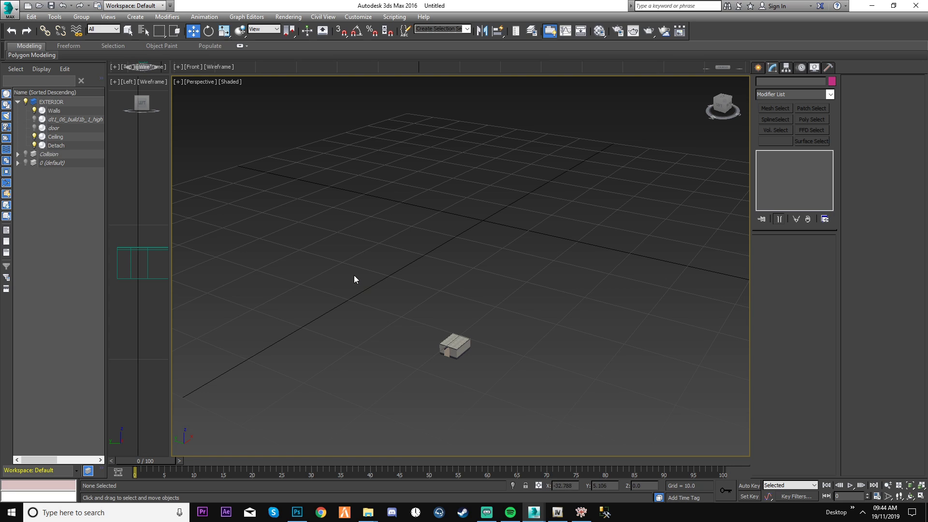
pyautogui.moveTo(384, 300); pyautogui.dragTo(498, 370)
pyautogui.moveTo(516, 318); pyautogui.dragTo(559, 253, button='middle')
pyautogui.click(566, 153)
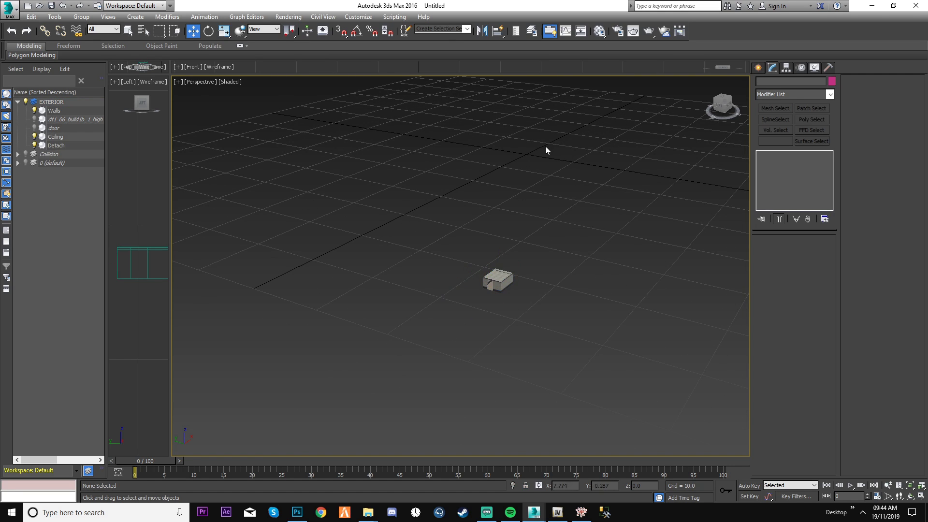
pyautogui.scroll(3, 545, 147)
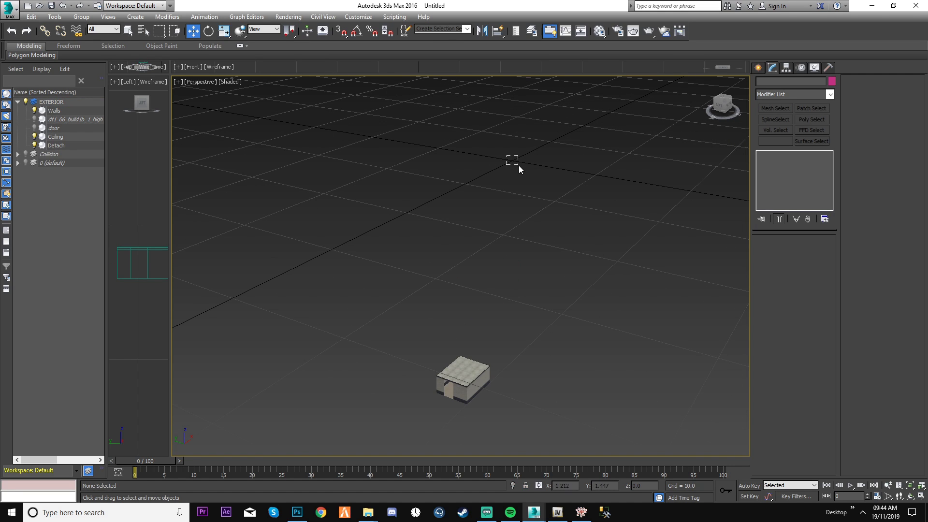
pyautogui.moveTo(412, 271); pyautogui.dragTo(443, 234, button='middle')
pyautogui.moveTo(408, 285); pyautogui.dragTo(580, 408)
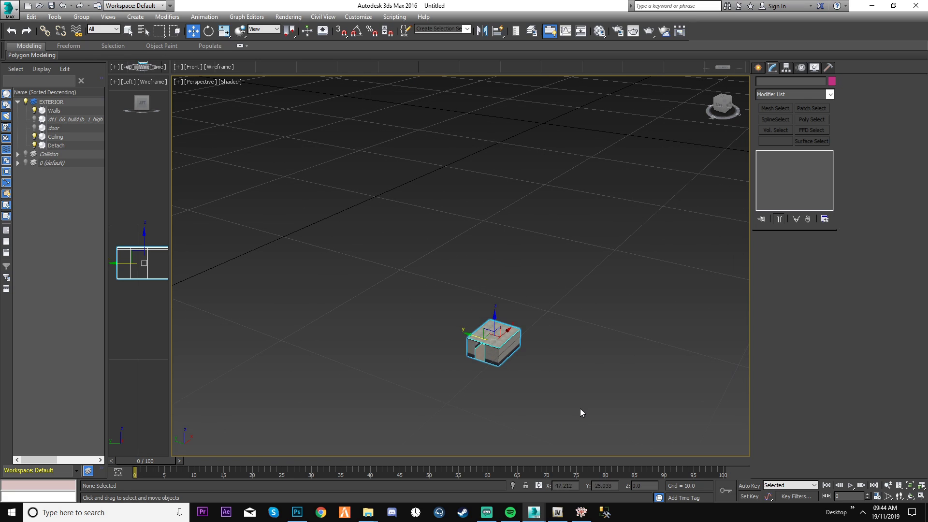
pyautogui.click(571, 155)
pyautogui.moveTo(571, 155); pyautogui.dragTo(579, 176, button='middle')
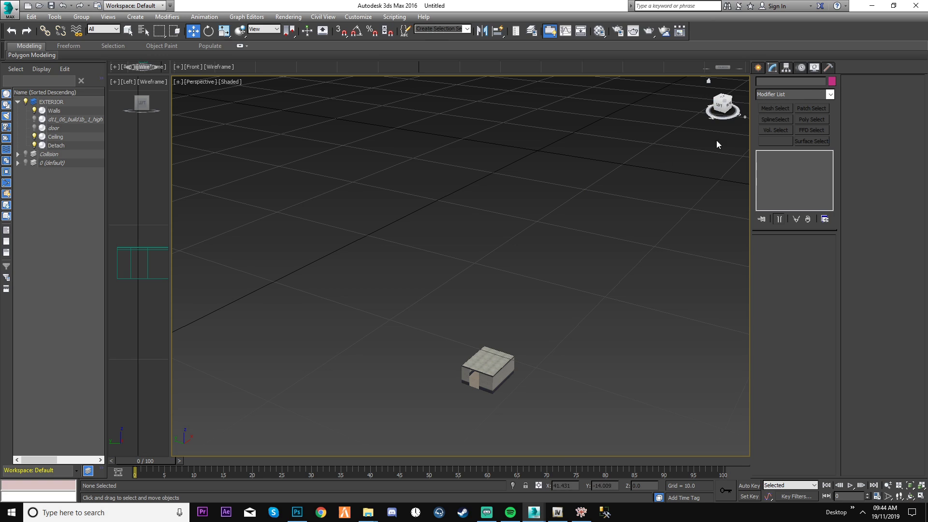
pyautogui.moveTo(584, 151); pyautogui.dragTo(588, 167, button='middle')
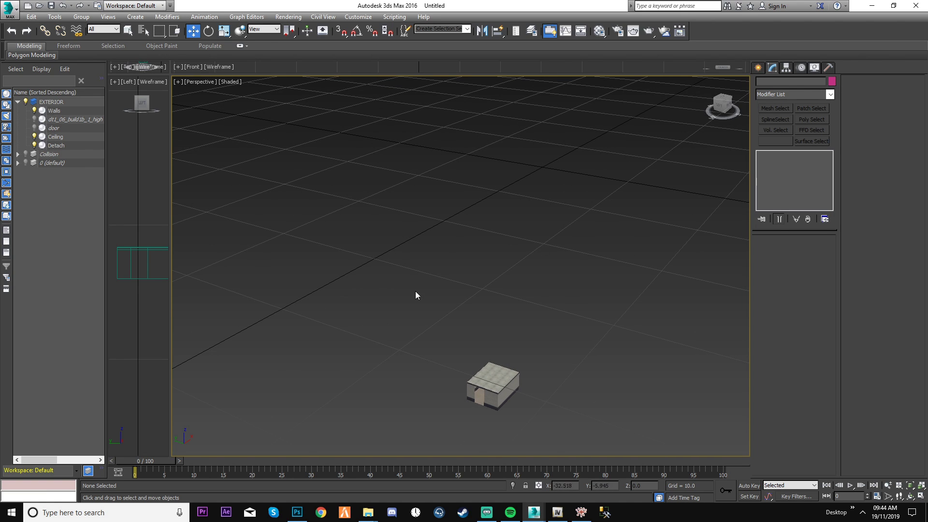
pyautogui.moveTo(572, 425); pyautogui.dragTo(573, 424)
pyautogui.click(610, 203)
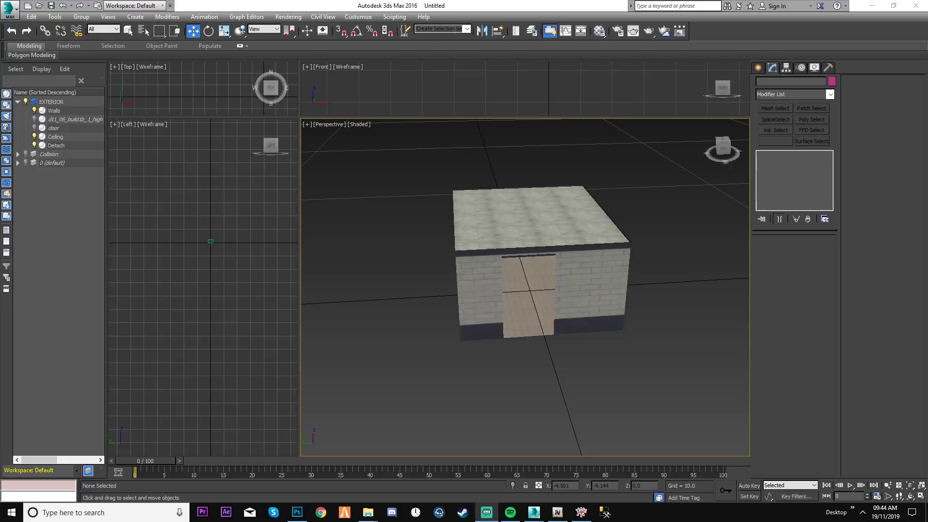
# - Unhide the dt1_06_build1b_1_high building, and delete it and the door object from the EXTERIOR layer
pyautogui.scroll(-4, 673, 306)
pyautogui.moveTo(674, 306); pyautogui.dragTo(661, 319, button='middle')
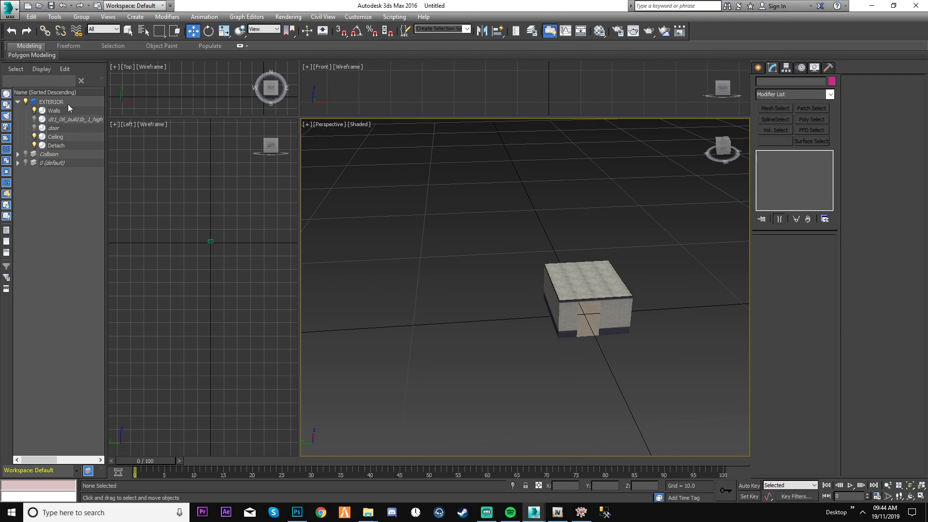
pyautogui.click(42, 119)
pyautogui.scroll(-5, 596, 340)
pyautogui.click(596, 340)
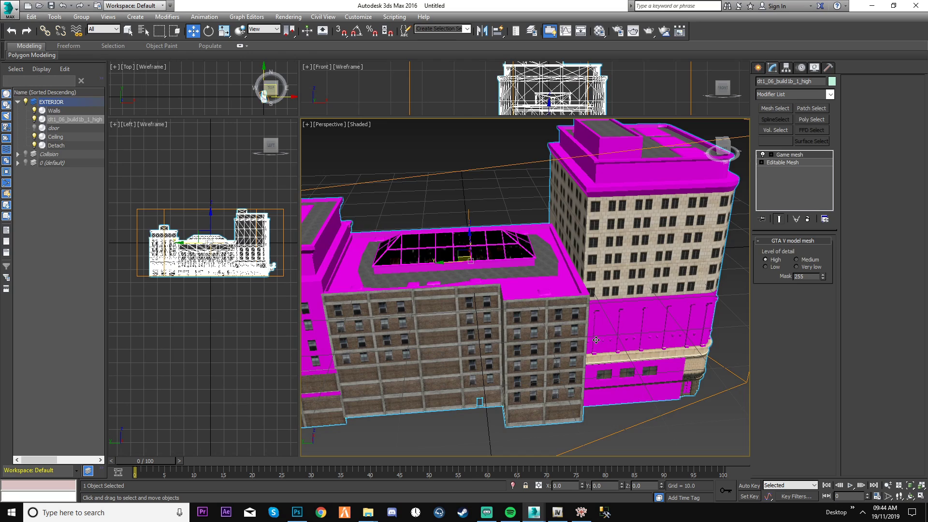
pyautogui.press('Delete')
pyautogui.click(53, 120)
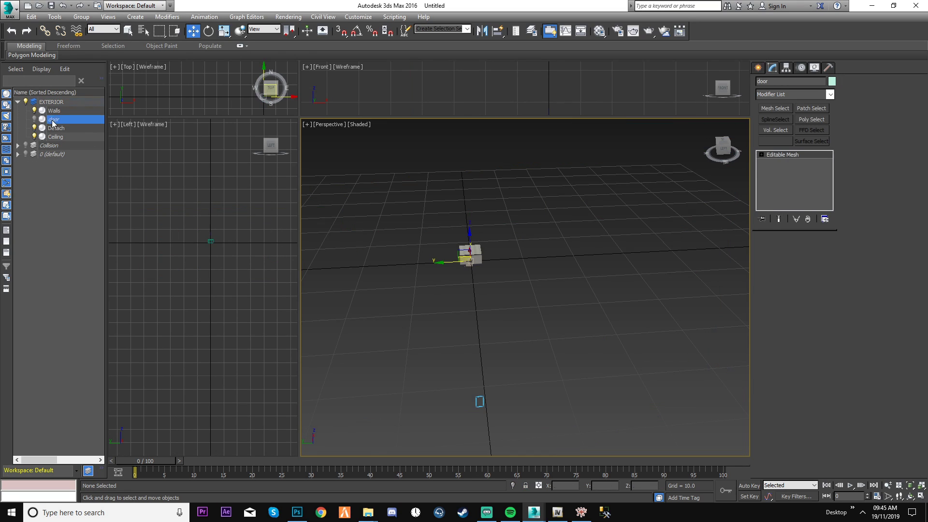
pyautogui.press('Delete')
# - Delete all the old objects in the Collision and 0 (default) layers
pyautogui.scroll(4, 427, 242)
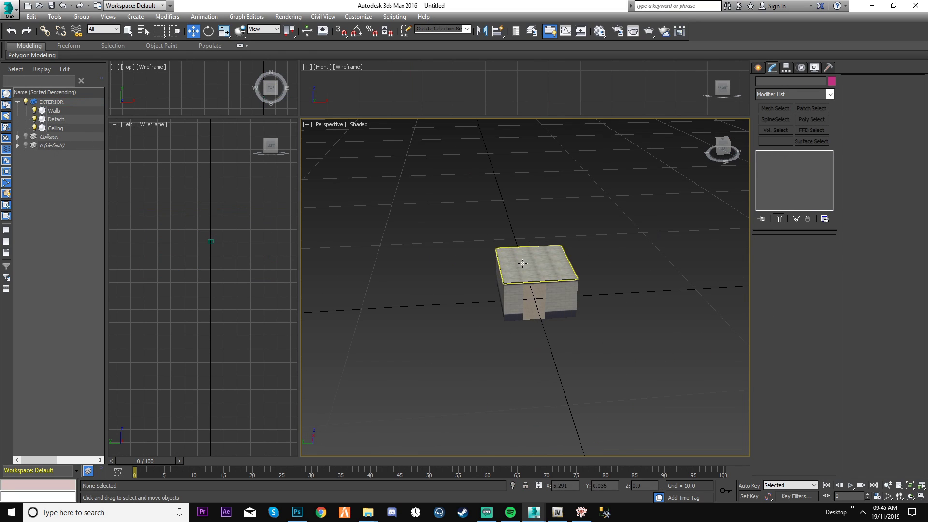
pyautogui.scroll(5, 523, 263)
pyautogui.click(17, 146)
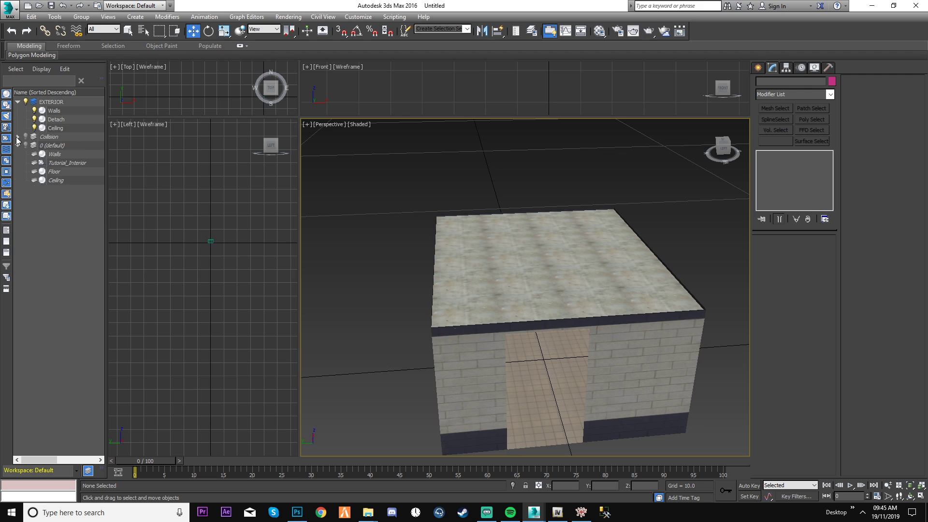
pyautogui.click(17, 137)
pyautogui.moveTo(58, 161); pyautogui.dragTo(59, 146)
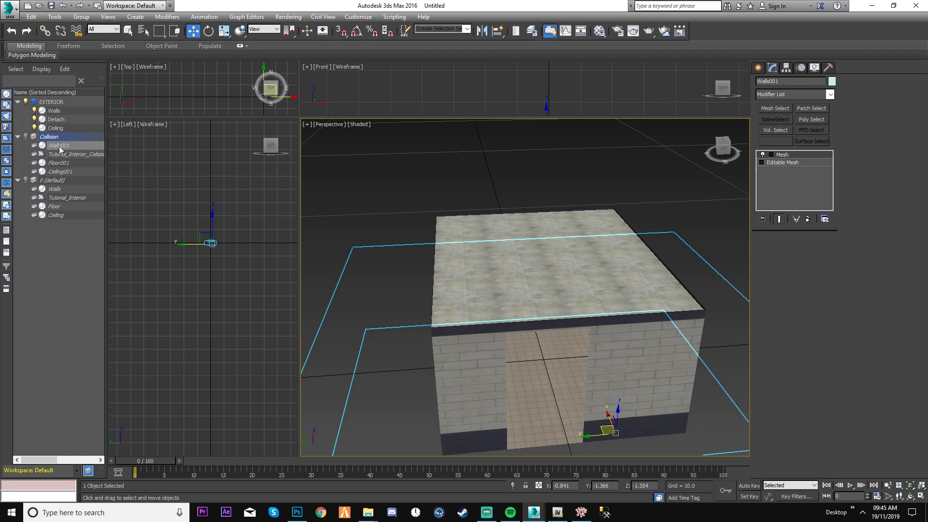
pyautogui.click(73, 185)
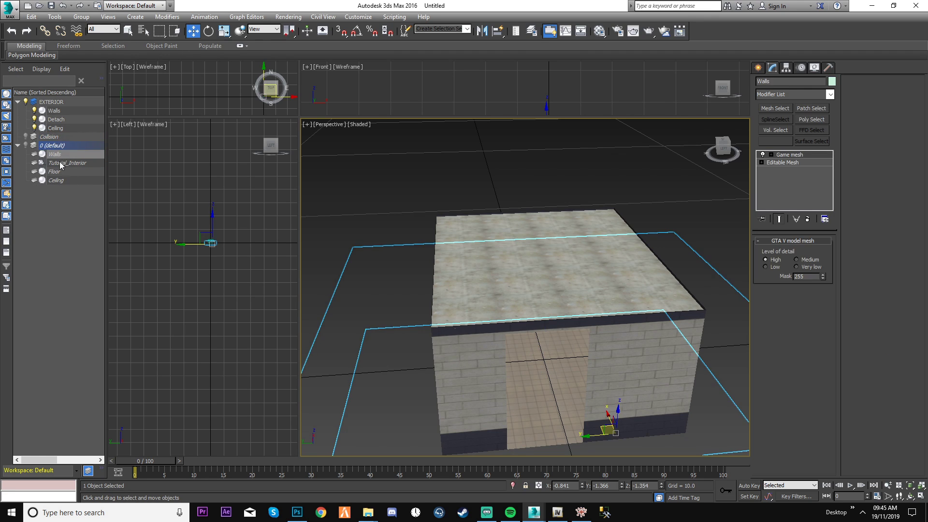
pyautogui.keyDown('shift'); pyautogui.click(62, 180); pyautogui.keyUp('shift')
pyautogui.press('Delete')
# - Move Walls, Detach and Ceiling from the EXTERIOR layer to 0 (default), and make that layer visible
pyautogui.click(60, 111)
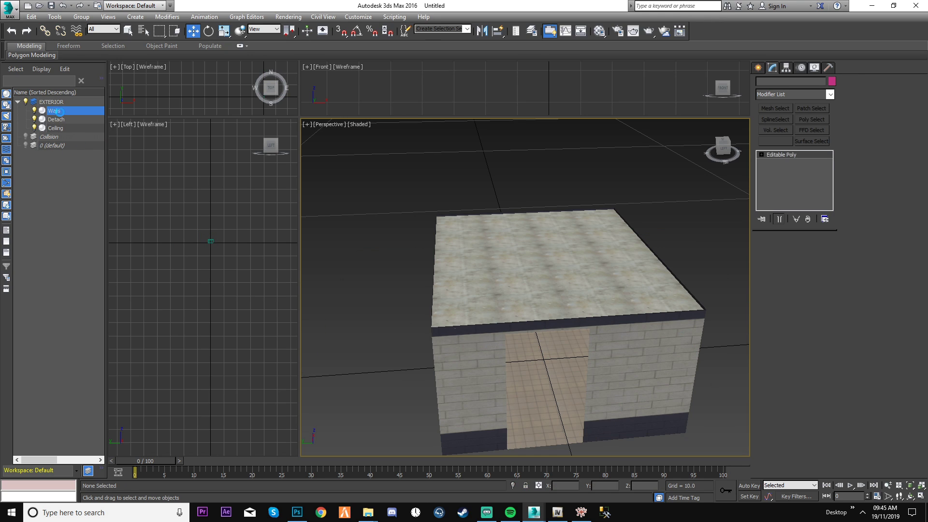
pyautogui.keyDown('shift'); pyautogui.click(55, 127); pyautogui.keyUp('shift')
pyautogui.moveTo(62, 117); pyautogui.dragTo(50, 145)
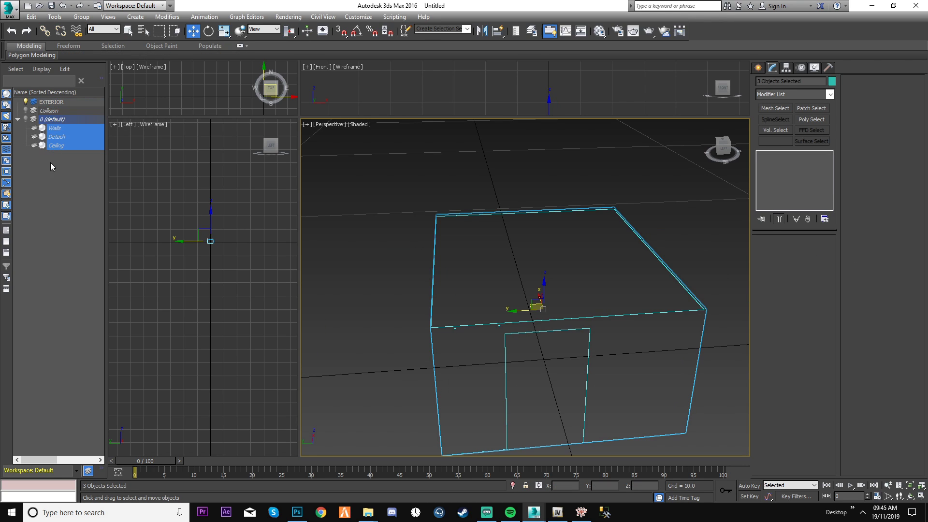
pyautogui.click(26, 120)
pyautogui.moveTo(441, 269); pyautogui.dragTo(427, 235, button='middle')
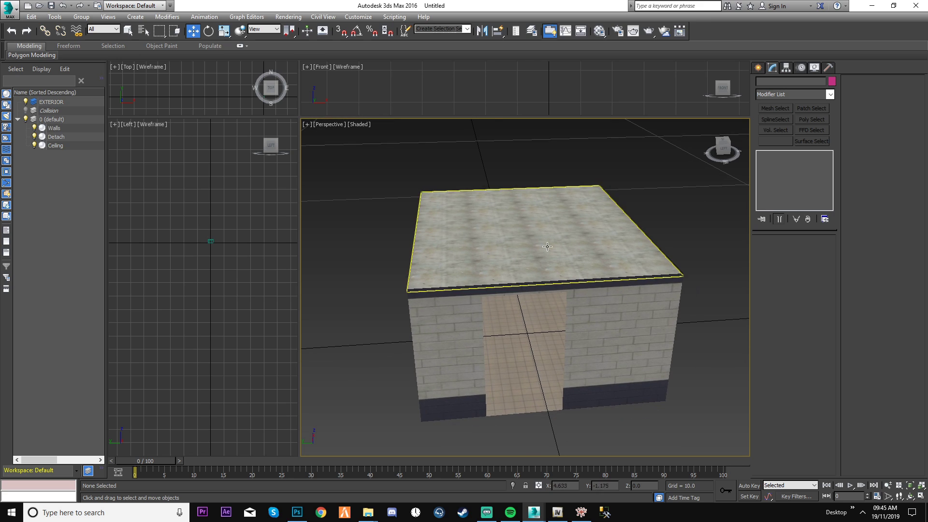
# - Convert Walls, Detach and Ceiling to Editable Mesh and deselect them
pyautogui.click(54, 129)
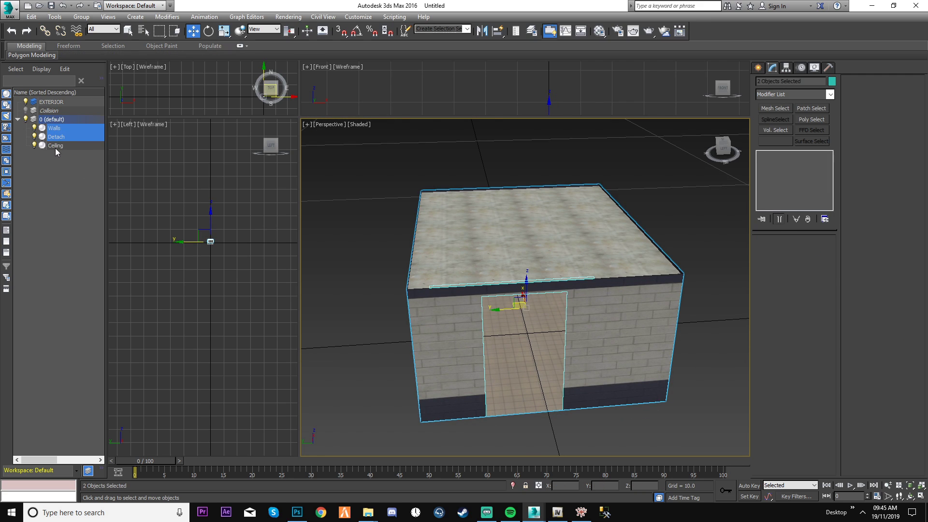
pyautogui.keyDown('shift'); pyautogui.click(56, 146); pyautogui.keyUp('shift')
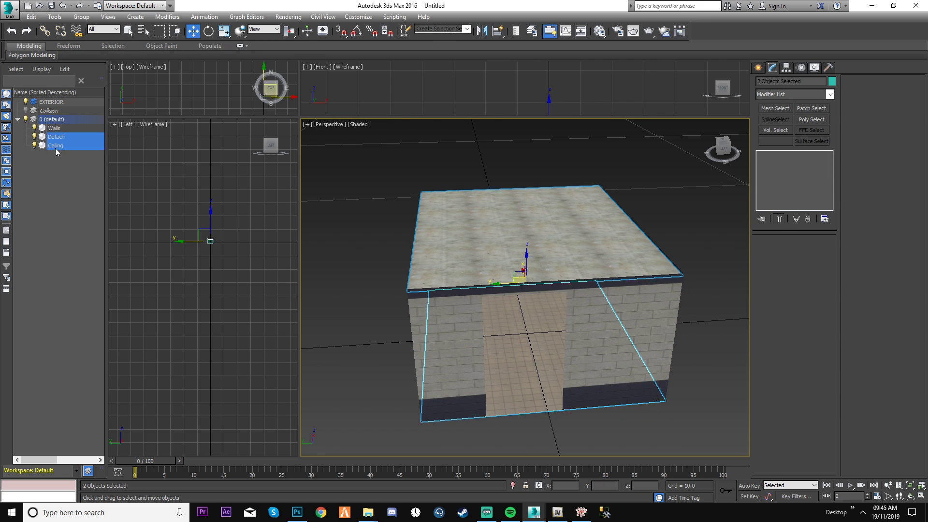
pyautogui.rightClick(527, 252)
pyautogui.moveTo(581, 352)
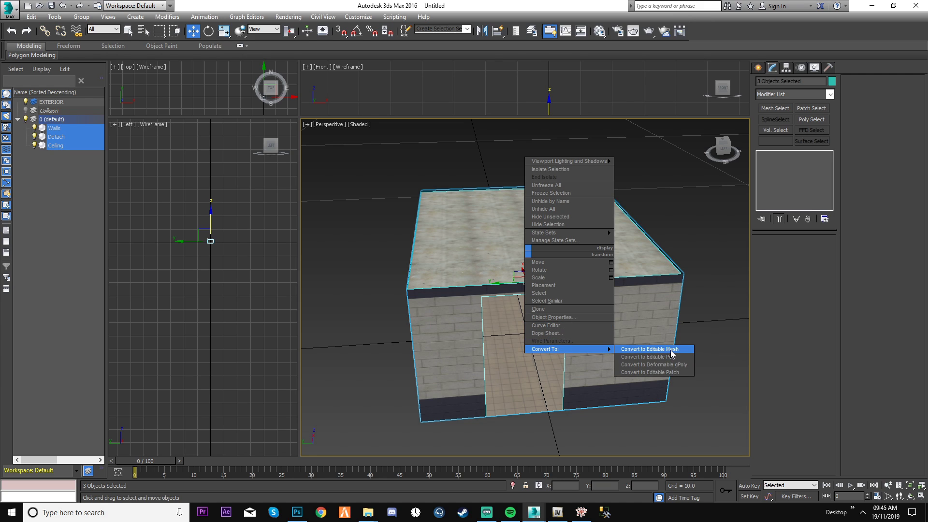
pyautogui.click(643, 357)
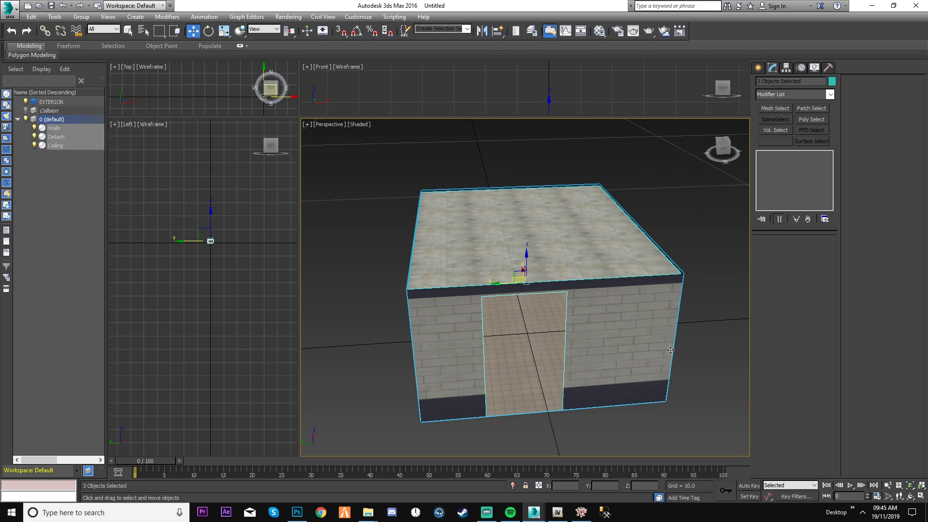
pyautogui.click(672, 238)
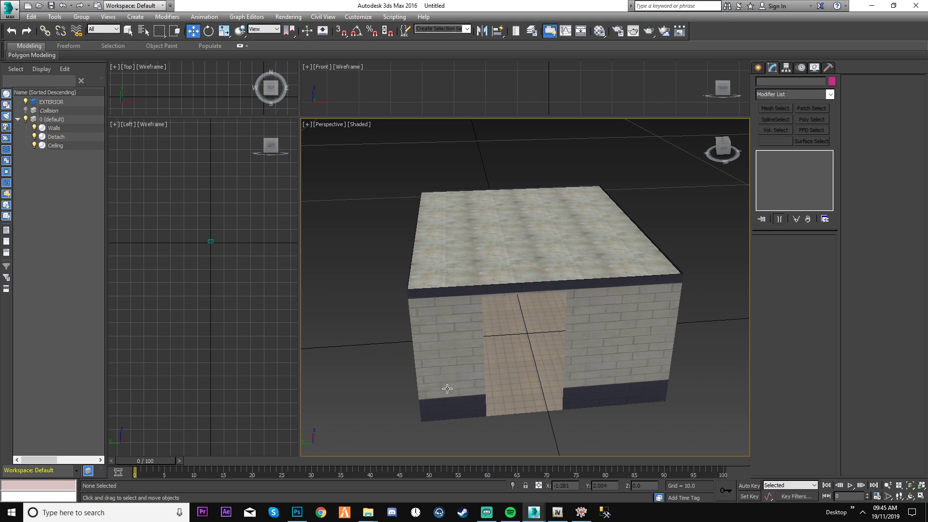
# - Create a GIMS Evo Model object at the scene origin in the room's doorway
pyautogui.moveTo(534, 511)
pyautogui.click(586, 469)
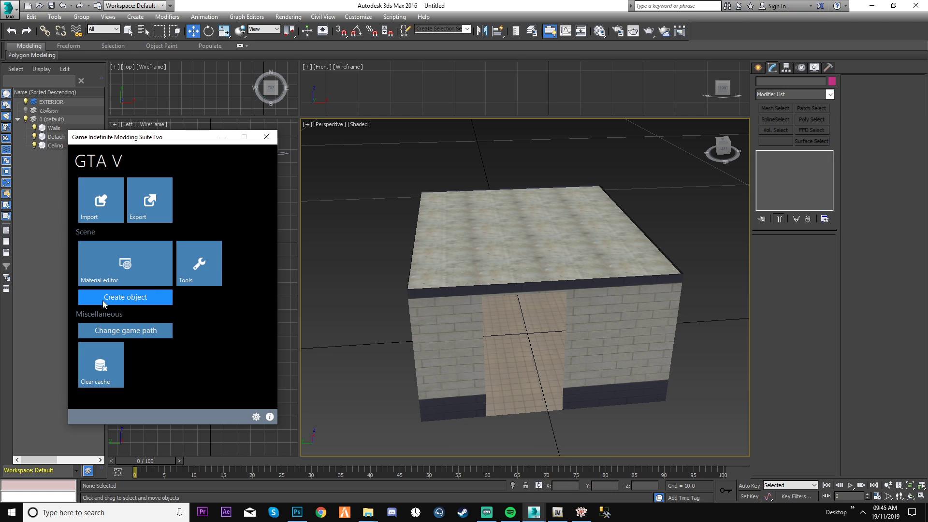
pyautogui.click(125, 299)
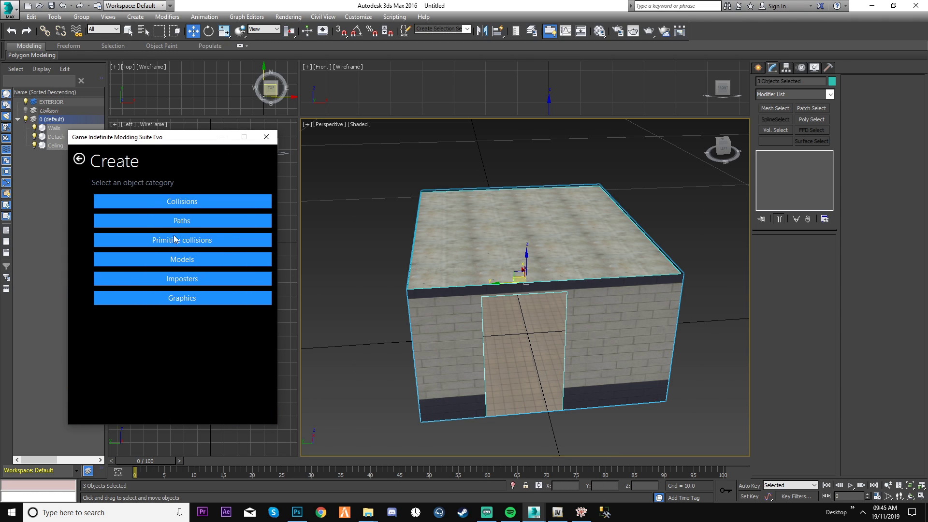
pyautogui.click(194, 260)
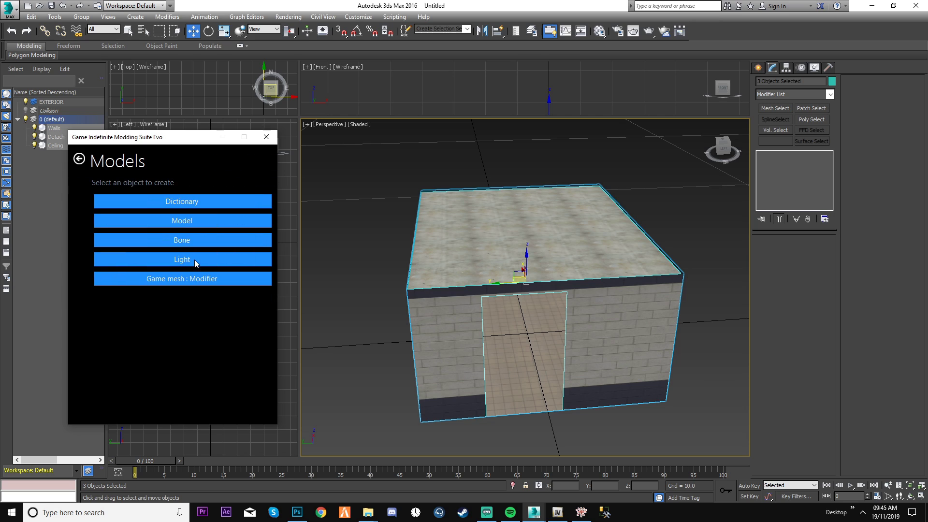
pyautogui.click(194, 221)
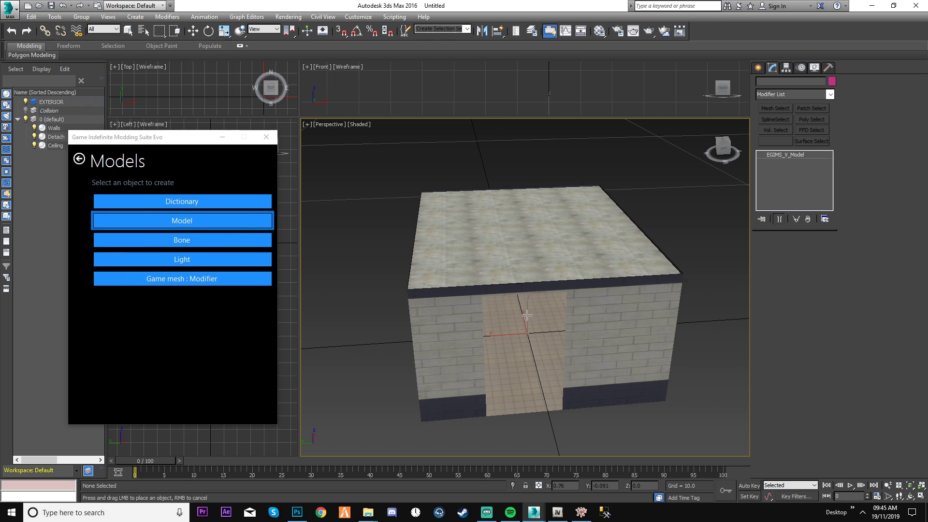
pyautogui.click(527, 314)
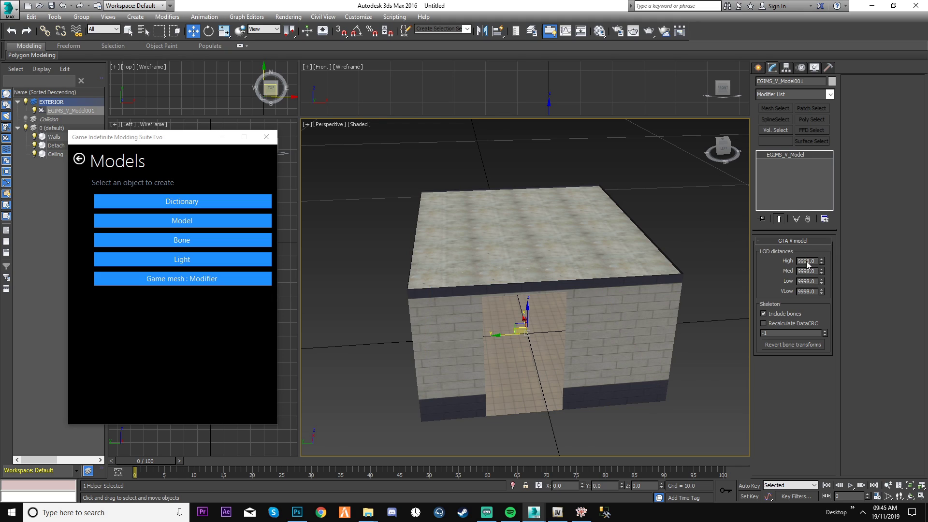
# - Set the GTA V model's LOD distances to High 1000 and Med, Low and VLow 0, and deselect it
pyautogui.press('Tab')
pyautogui.write('0')
pyautogui.press('Tab')
pyautogui.write('0')
pyautogui.press('Tab')
pyautogui.write('0')
pyautogui.doubleClick(811, 262)
pyautogui.write('1000')
pyautogui.click(672, 432)
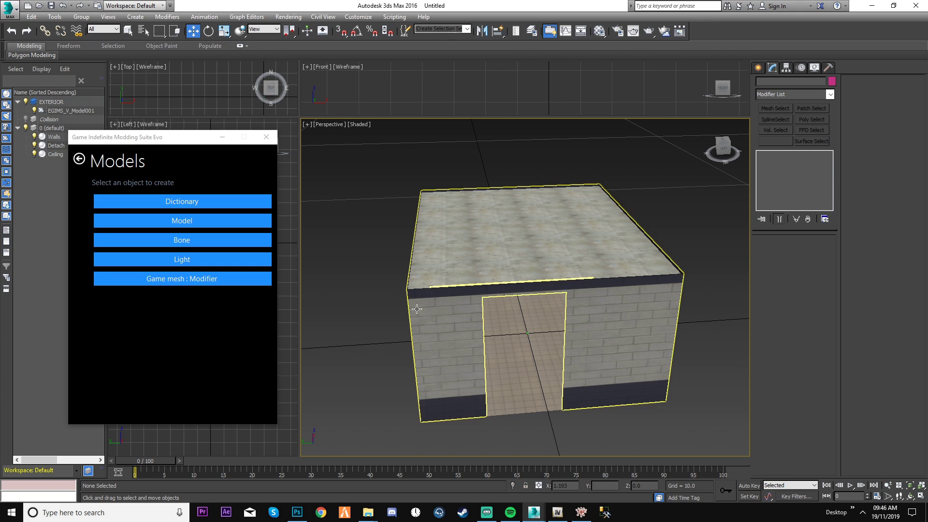
# - Apply the GIMS Game mesh modifier to Walls, Detach and Ceiling, and minimize the GIMS window
pyautogui.moveTo(354, 171); pyautogui.dragTo(719, 436)
pyautogui.keyDown('ctrl'); pyautogui.click(88, 112); pyautogui.keyUp('ctrl')
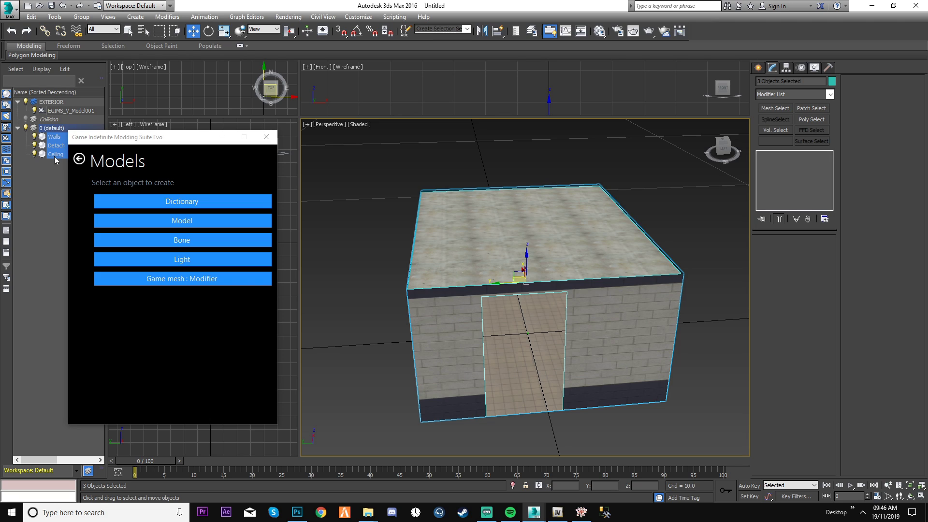
pyautogui.click(185, 281)
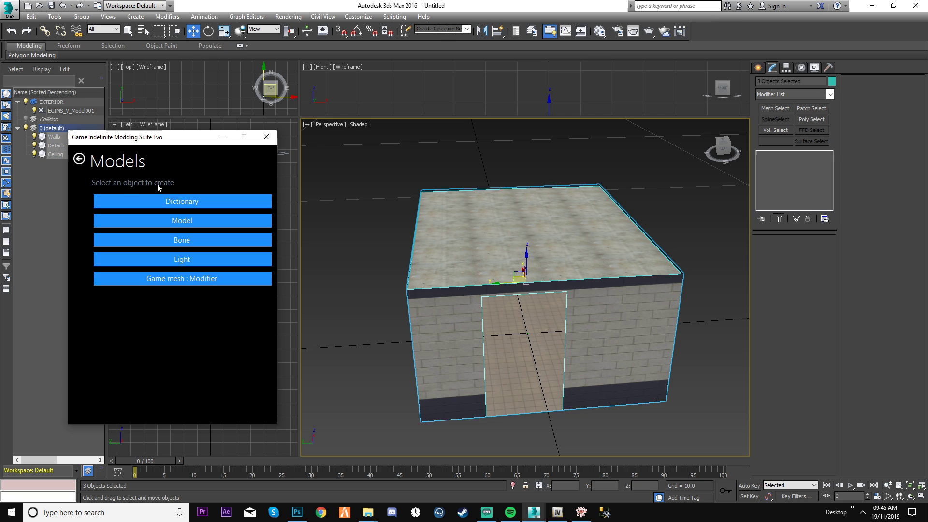
pyautogui.click(79, 158)
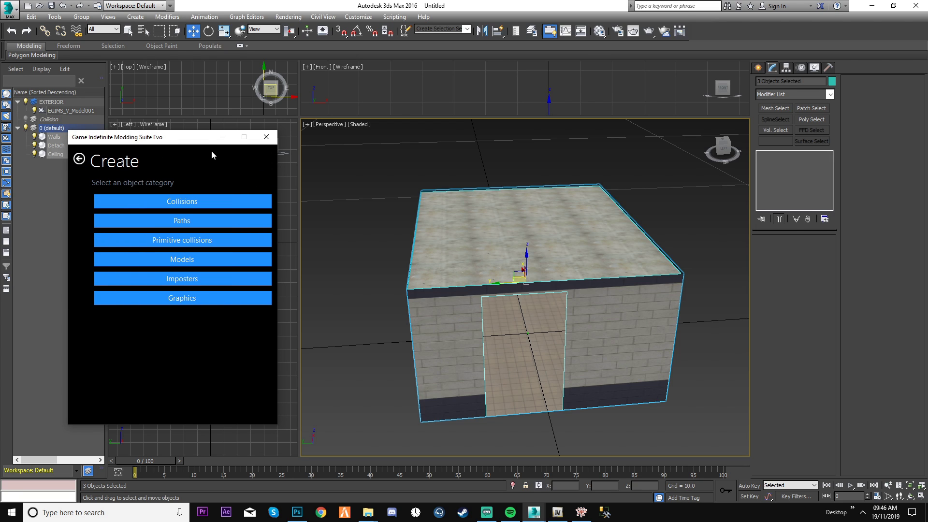
pyautogui.click(79, 159)
pyautogui.click(222, 137)
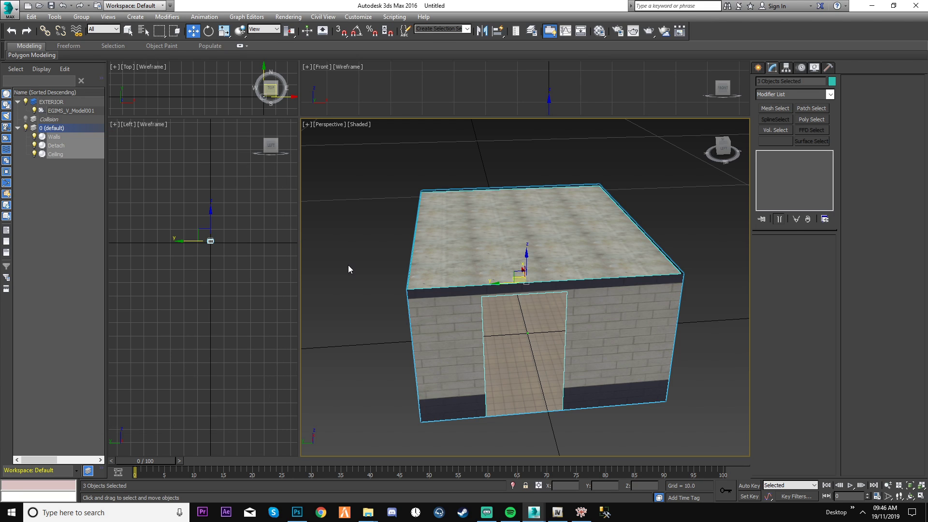
pyautogui.click(524, 272)
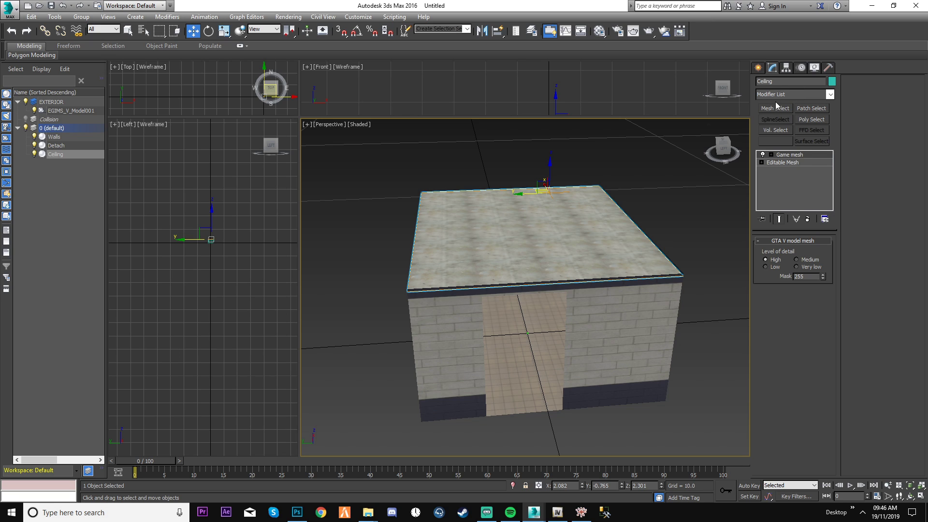
pyautogui.click(820, 94)
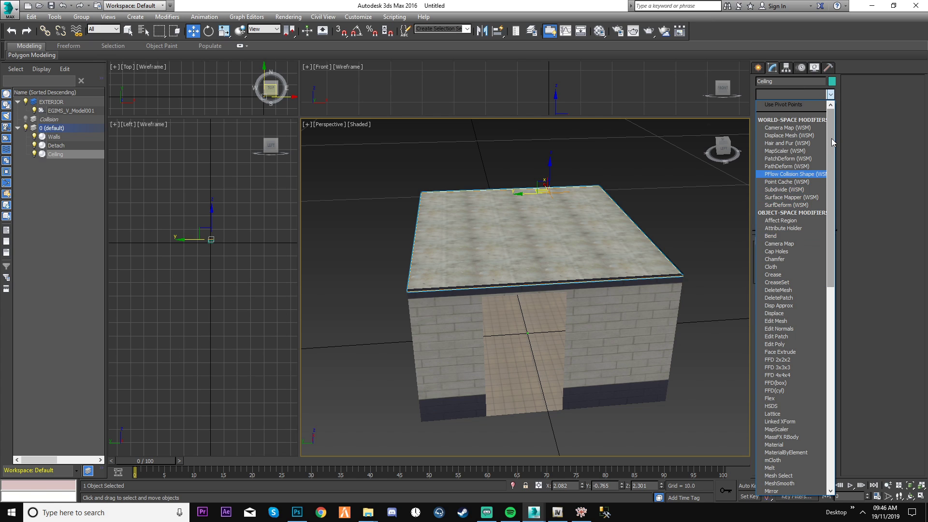
pyautogui.click(811, 103)
pyautogui.click(677, 168)
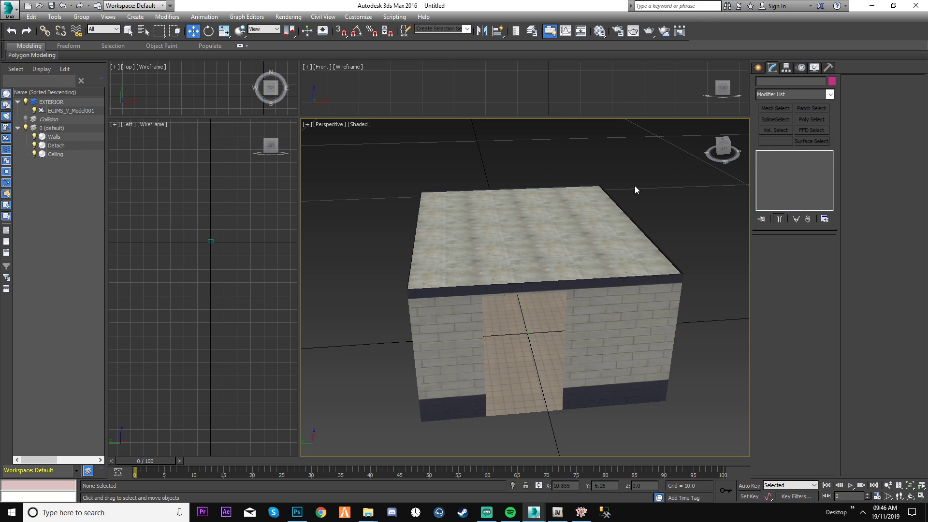
# - Move the GTA V model helper from the EXTERIOR layer into the 0 (default) layer
pyautogui.click(63, 110)
pyautogui.moveTo(62, 110); pyautogui.dragTo(60, 140)
pyautogui.rightClick(98, 137)
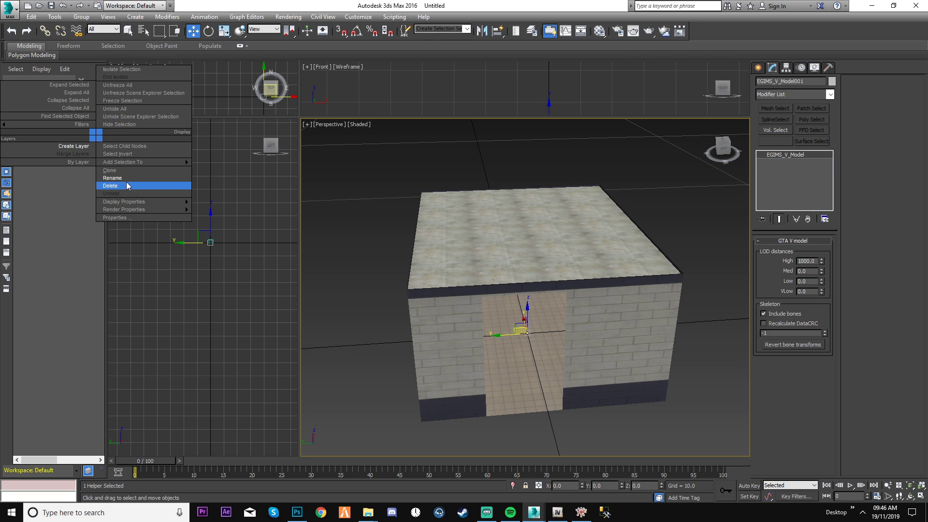
pyautogui.click(93, 179)
pyautogui.write('Tutor')
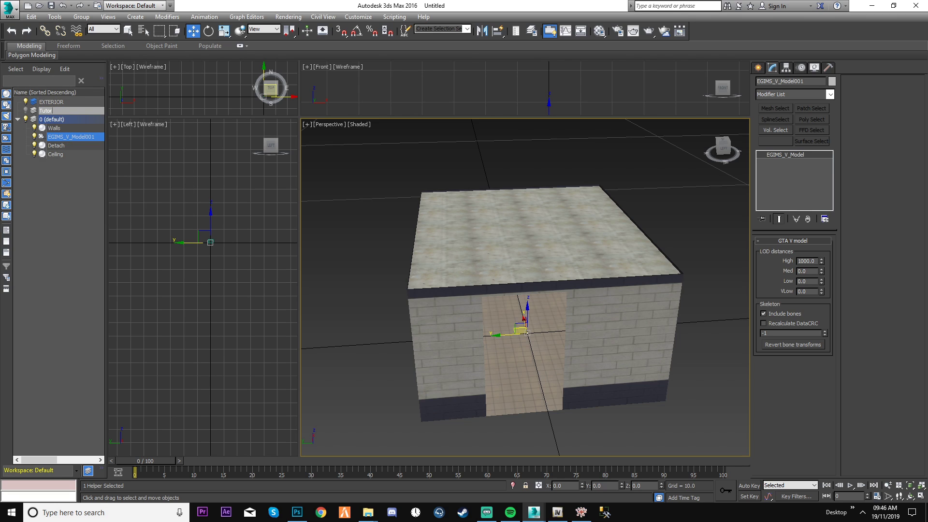
pyautogui.write('ial_Interior')
pyautogui.press('Return')
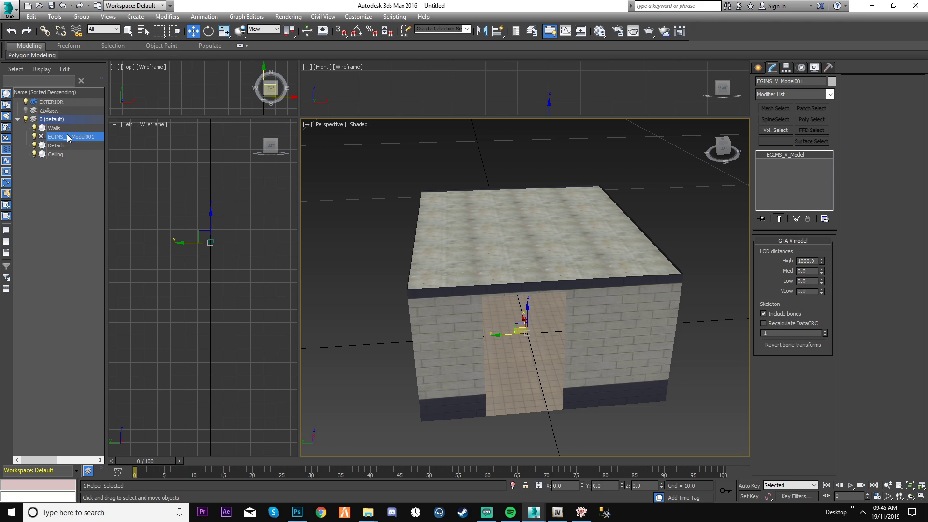
# - Rename the GTA V model helper as Tutorial_Interior and deselect it
pyautogui.rightClick(101, 142)
pyautogui.click(94, 182)
pyautogui.write('T')
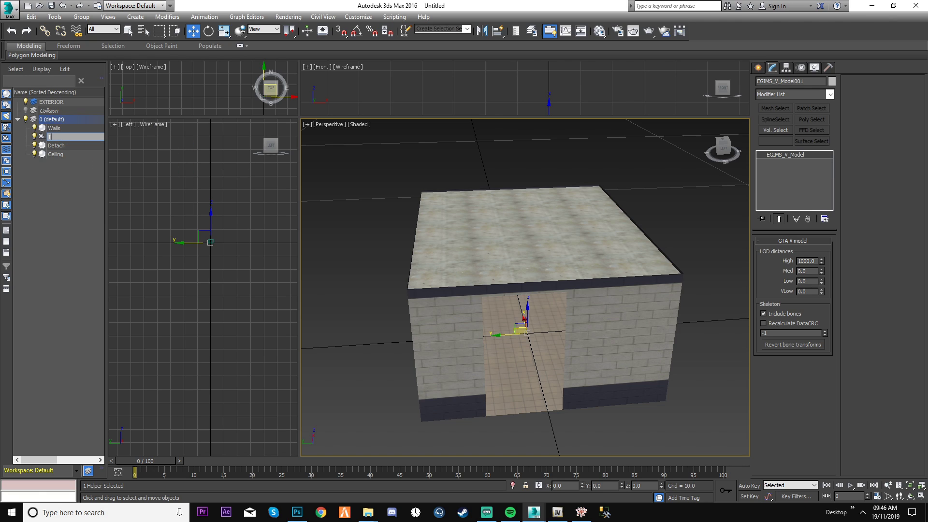
pyautogui.write('utorial_Interior')
pyautogui.press('Return')
pyautogui.click(340, 222)
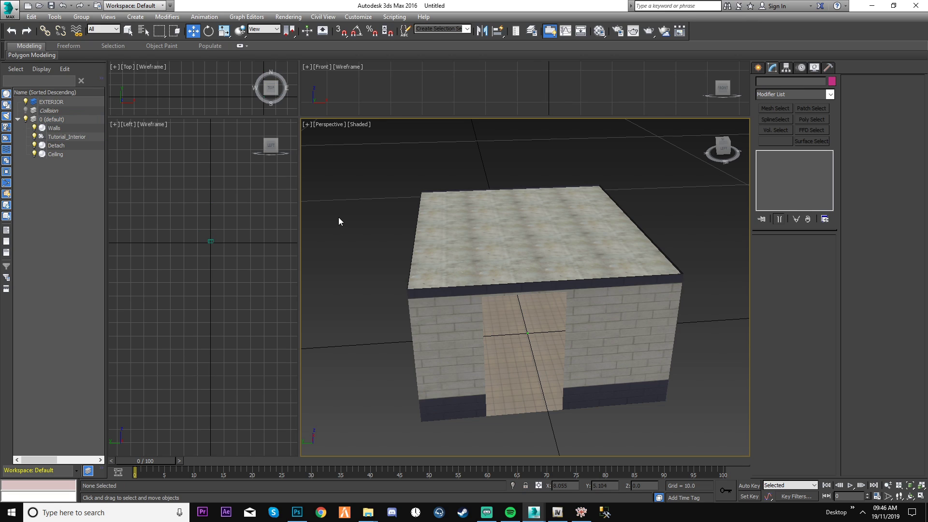
# - Try to nest Ceiling, Detach and Walls under Tutorial_Interior in the scene's object list
pyautogui.click(54, 154)
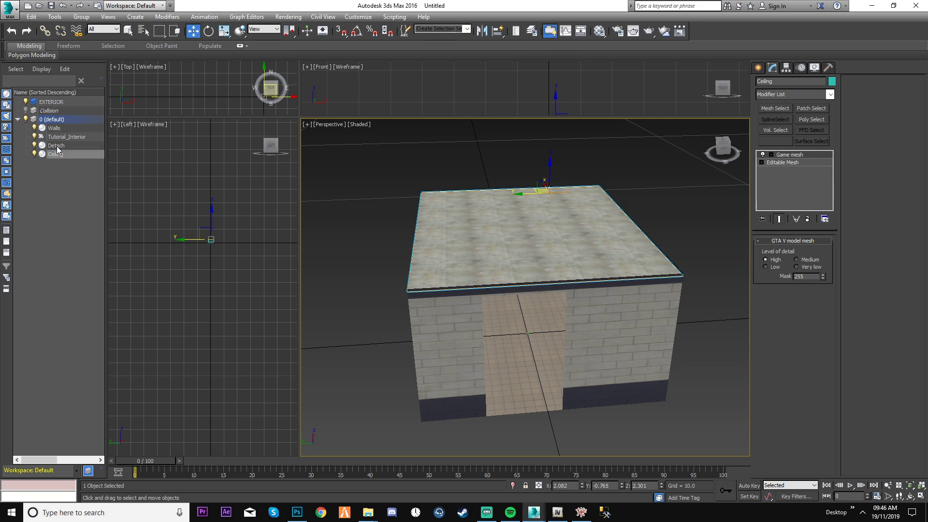
pyautogui.keyDown('ctrl'); pyautogui.click(57, 146); pyautogui.keyUp('ctrl')
pyautogui.keyDown('ctrl'); pyautogui.click(61, 129); pyautogui.keyUp('ctrl')
pyautogui.moveTo(61, 129)
pyautogui.mouseDown()
pyautogui.moveTo(70, 141)
pyautogui.moveTo(63, 137)
pyautogui.mouseUp()
pyautogui.click(69, 189)
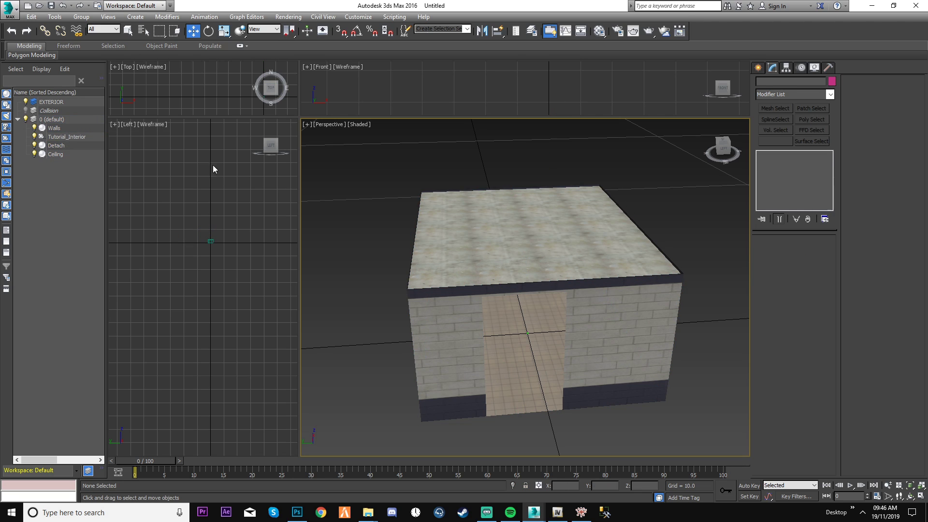
# - Open a Schematic View and arrange the Walls, Detach and Ceiling nodes in a row beneath the Tutorial_Interior node
pyautogui.moveTo(598, 33); pyautogui.dragTo(589, 8)
pyautogui.click(581, 31)
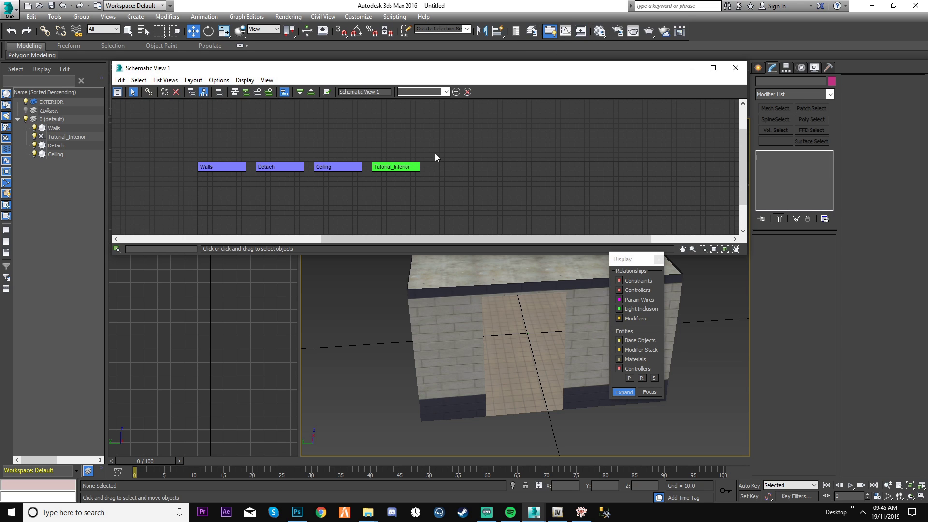
pyautogui.moveTo(219, 193); pyautogui.dragTo(337, 151)
pyautogui.moveTo(330, 170); pyautogui.dragTo(363, 205)
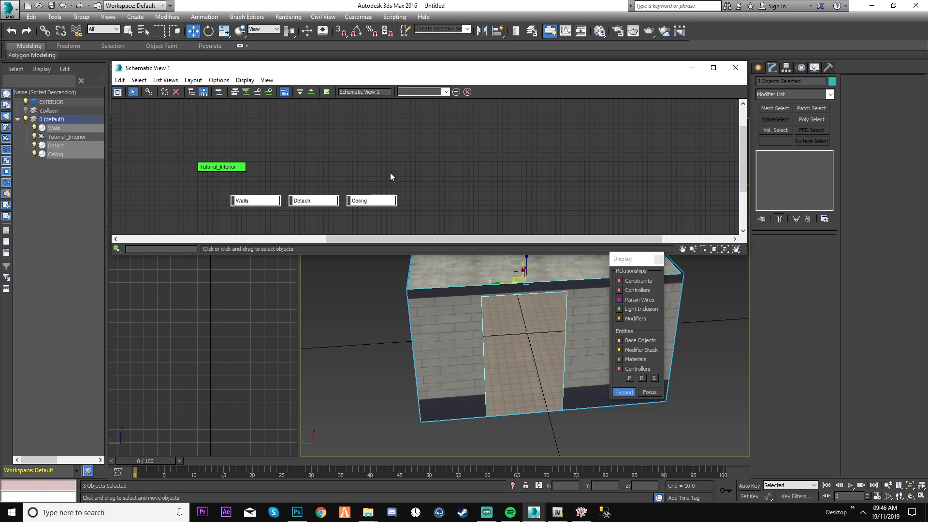
pyautogui.click(390, 172)
pyautogui.moveTo(230, 173); pyautogui.dragTo(327, 173)
# - Link the Walls, Detach and Ceiling nodes to Tutorial_Interior as their parent in the Schematic View
pyautogui.moveTo(420, 219); pyautogui.dragTo(212, 190)
pyautogui.click(148, 93)
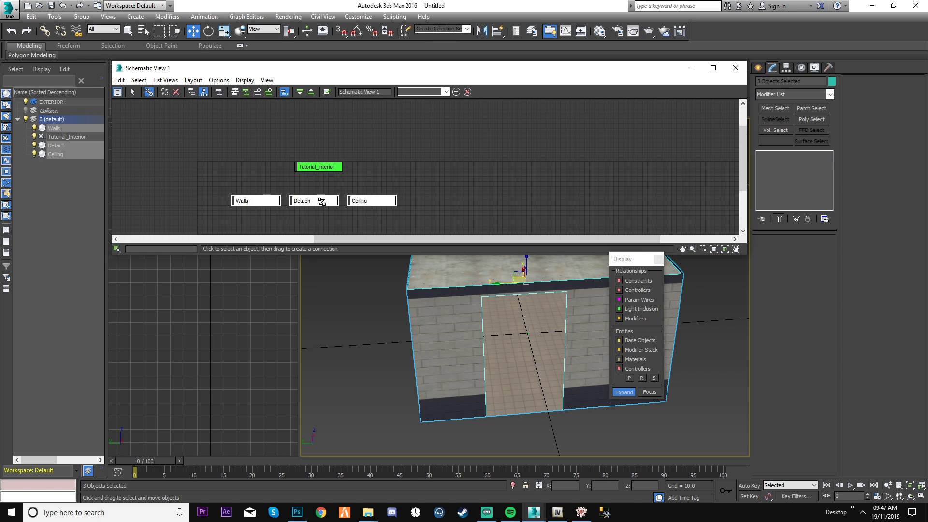
pyautogui.moveTo(320, 200); pyautogui.dragTo(316, 167)
pyautogui.click(435, 224)
pyautogui.moveTo(418, 226); pyautogui.dragTo(227, 204)
pyautogui.click(396, 187)
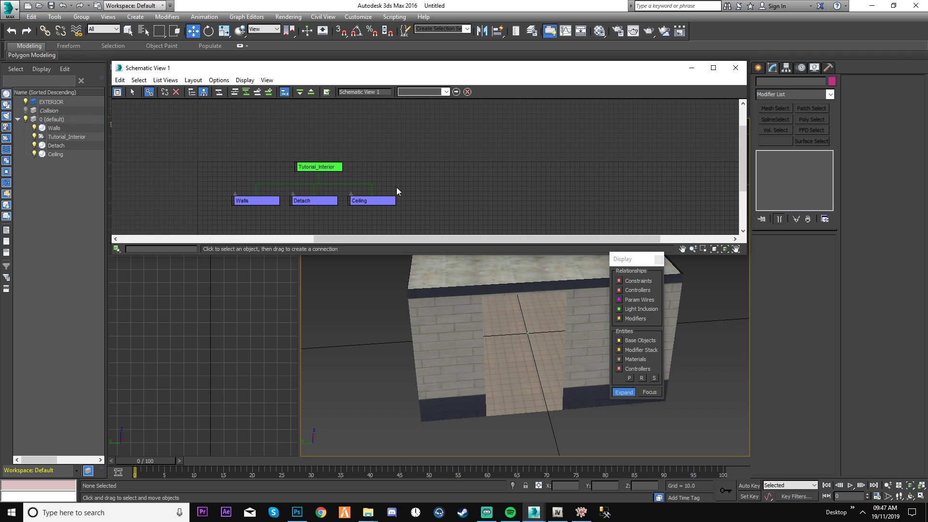
# - Rename the Detach node as Floor in the Schematic View and deselect it
pyautogui.click(314, 200)
pyautogui.click(133, 92)
pyautogui.click(303, 202)
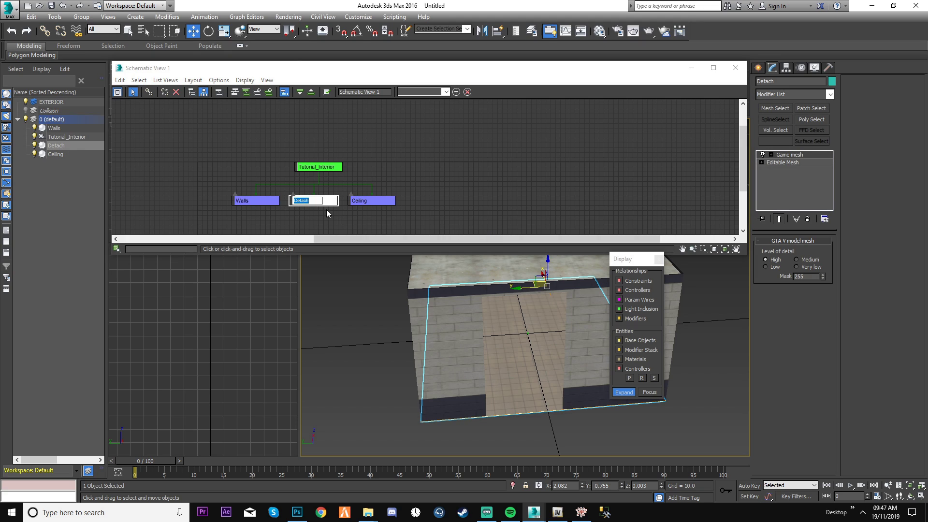
pyautogui.write('Floor')
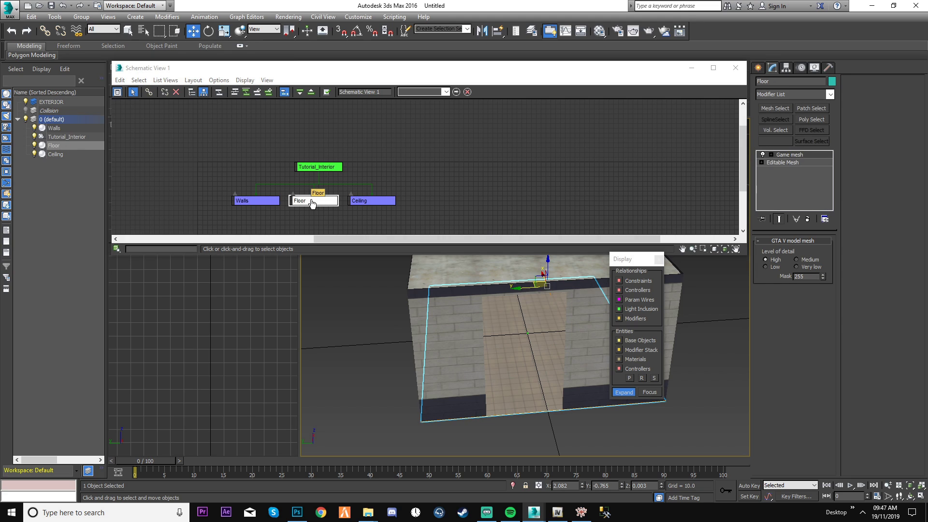
pyautogui.click(546, 228)
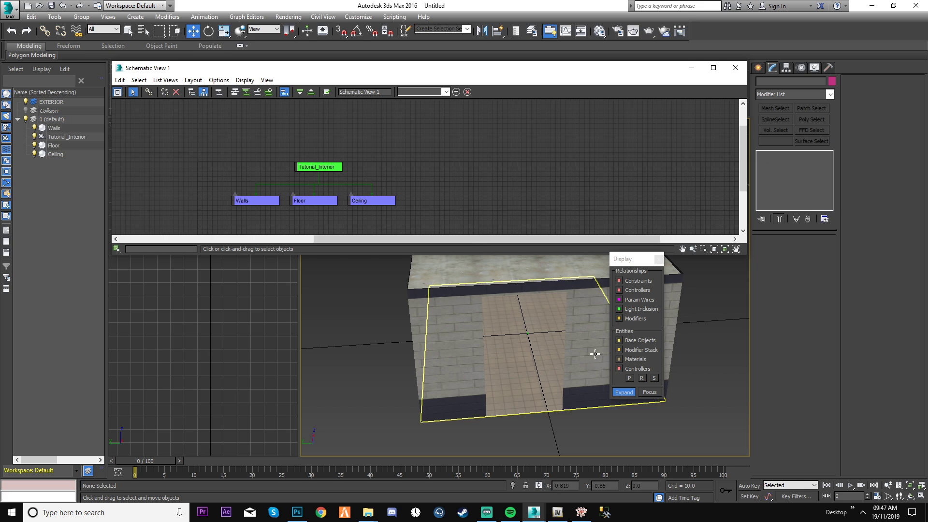
# - Check the linked hierarchy by selecting the Floor, Walls, Ceiling and Tutorial_Interior objects, and close the Schematic View
pyautogui.click(546, 339)
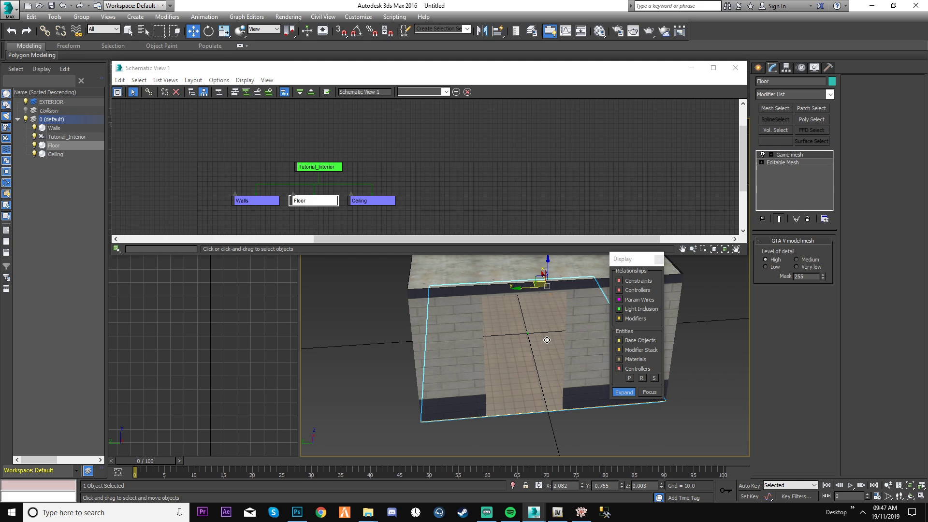
pyautogui.click(443, 332)
pyautogui.click(464, 274)
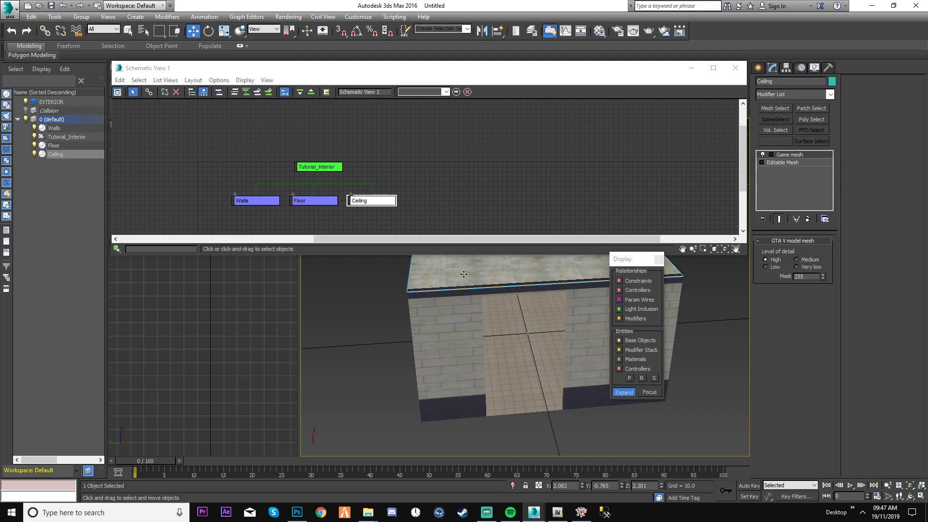
pyautogui.click(410, 211)
pyautogui.moveTo(329, 170); pyautogui.dragTo(323, 170)
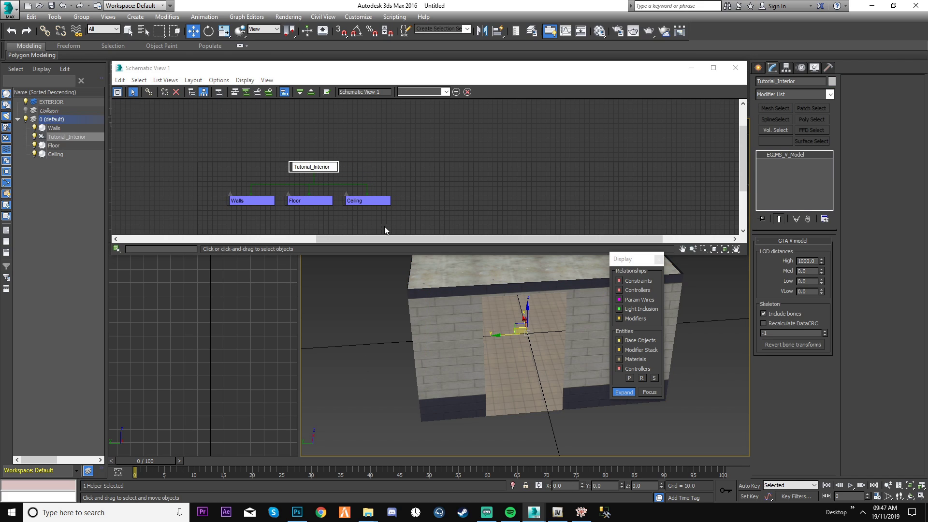
pyautogui.moveTo(419, 216); pyautogui.dragTo(244, 192)
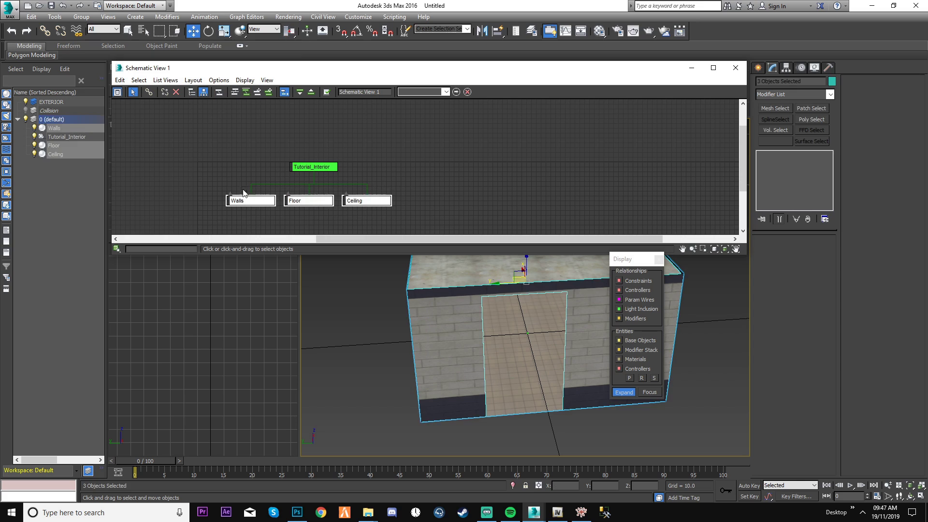
pyautogui.click(326, 167)
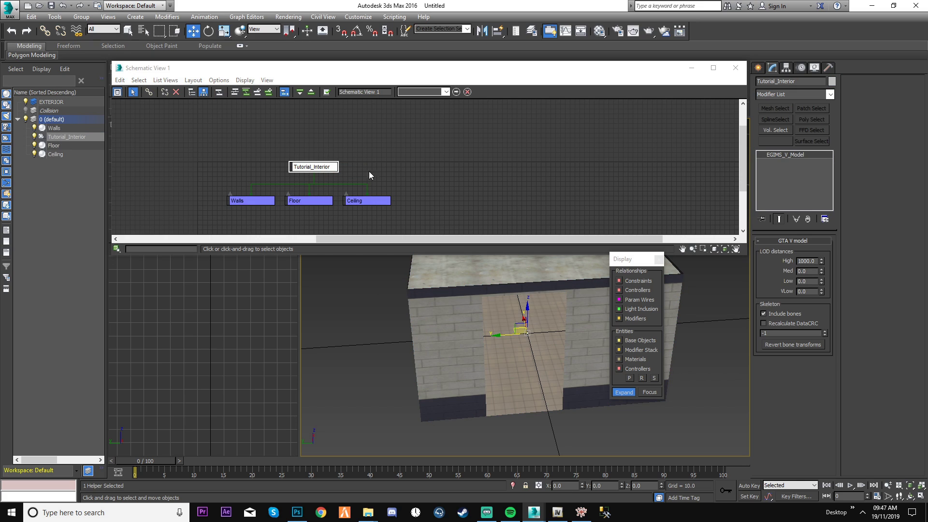
pyautogui.click(500, 190)
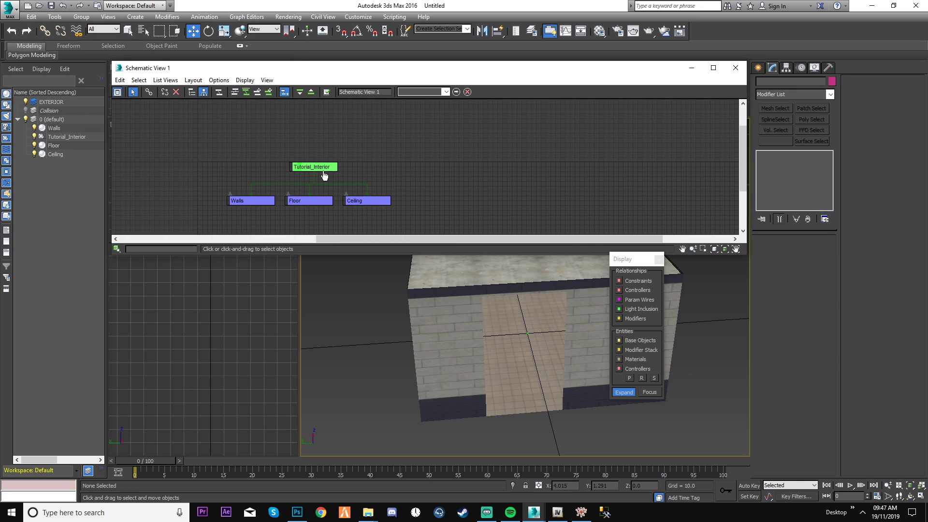
pyautogui.click(323, 170)
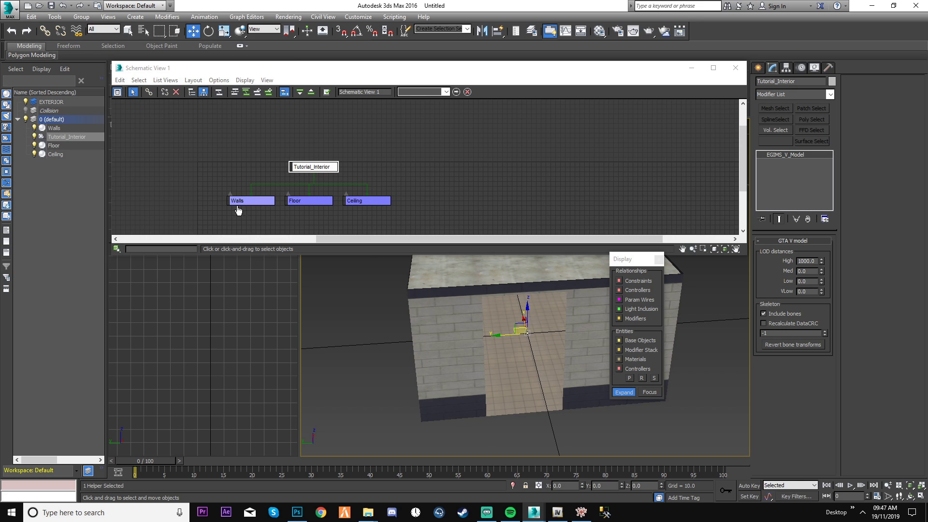
pyautogui.moveTo(225, 212); pyautogui.dragTo(419, 181)
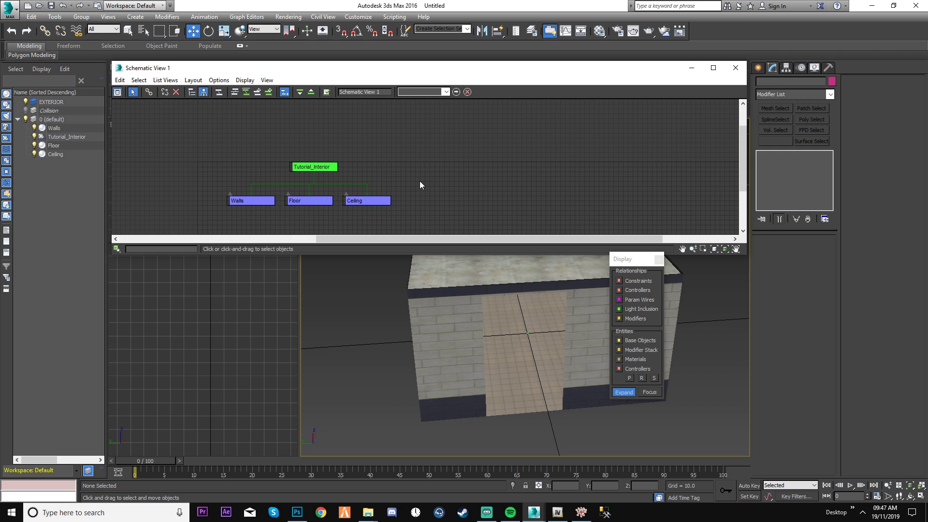
pyautogui.click(735, 68)
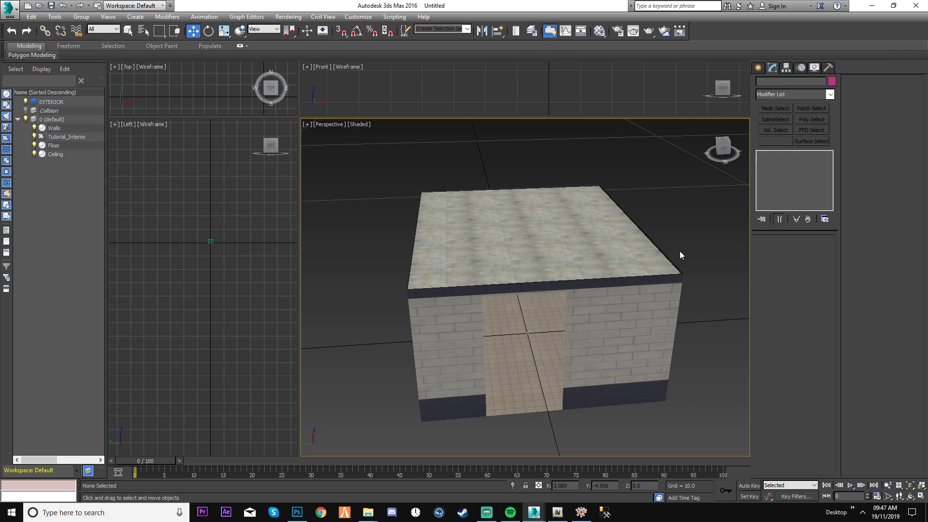
pyautogui.moveTo(663, 255); pyautogui.dragTo(637, 246, button='middle')
pyautogui.scroll(-2, 637, 246)
pyautogui.scroll(-1, 669, 238)
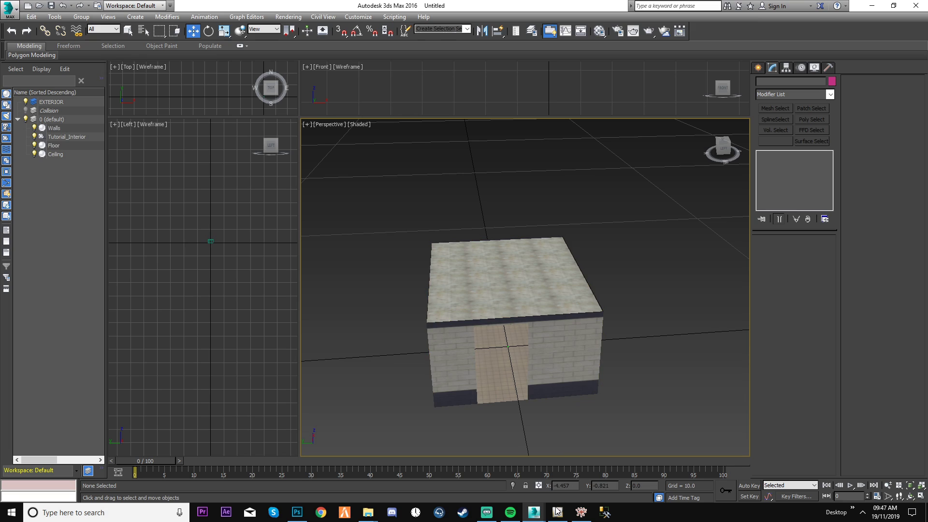
# - Switch to the OpenIV Model Viewer and examine the Tutorial_Interior.ydr room's textures and geometry through the doorway and from the outside
pyautogui.moveTo(557, 511)
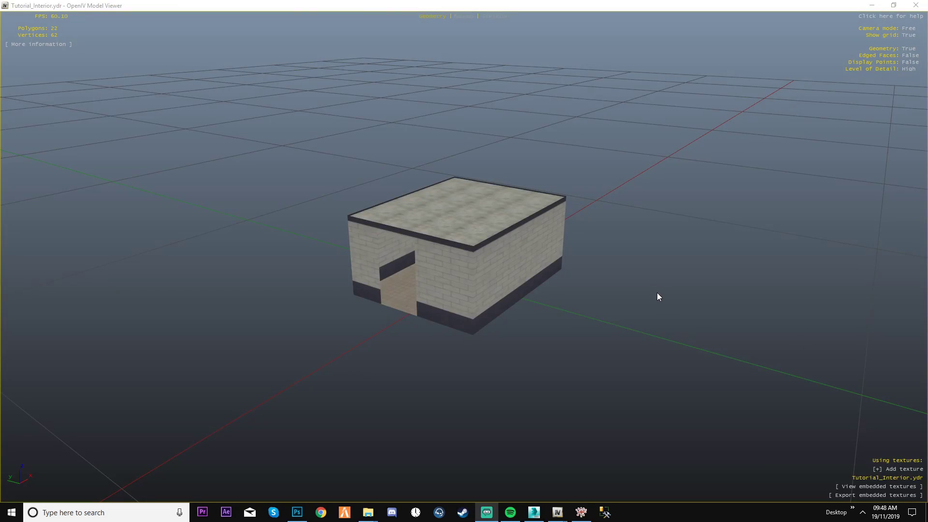
pyautogui.moveTo(657, 293); pyautogui.dragTo(622, 300)
pyautogui.press('w')
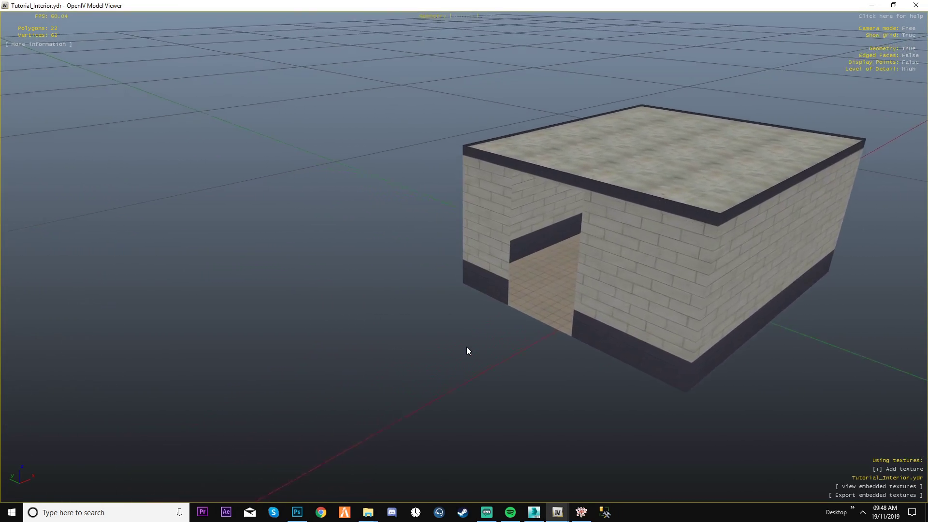
pyautogui.press('w')
pyautogui.moveTo(466, 347); pyautogui.dragTo(723, 296)
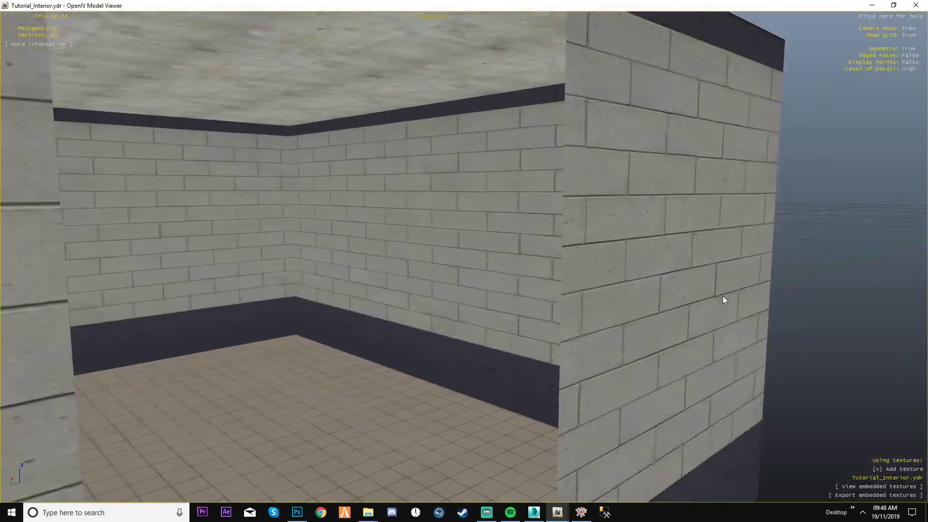
pyautogui.press('s')
pyautogui.moveTo(651, 315); pyautogui.dragTo(640, 362)
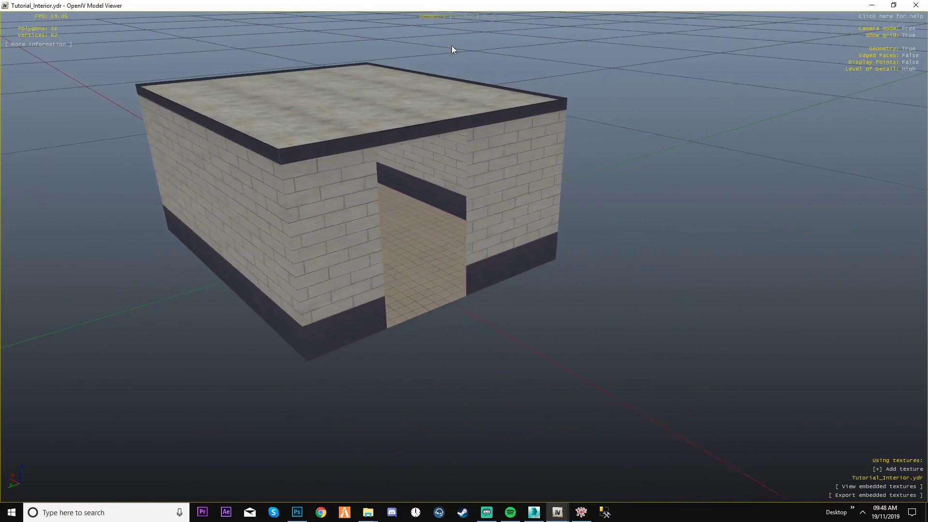
pyautogui.press('d')
pyautogui.moveTo(531, 179); pyautogui.dragTo(459, 133)
pyautogui.press('w')
pyautogui.press('d')
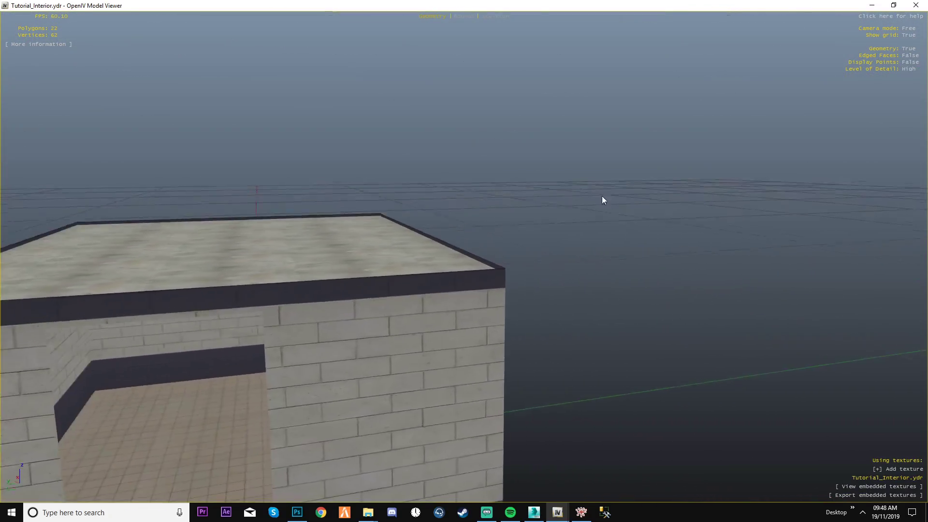
pyautogui.moveTo(601, 195); pyautogui.dragTo(402, 262)
pyautogui.press('s')
pyautogui.press('d')
pyautogui.moveTo(574, 289); pyautogui.dragTo(464, 247)
pyautogui.press('d')
pyautogui.moveTo(610, 270); pyautogui.dragTo(459, 258)
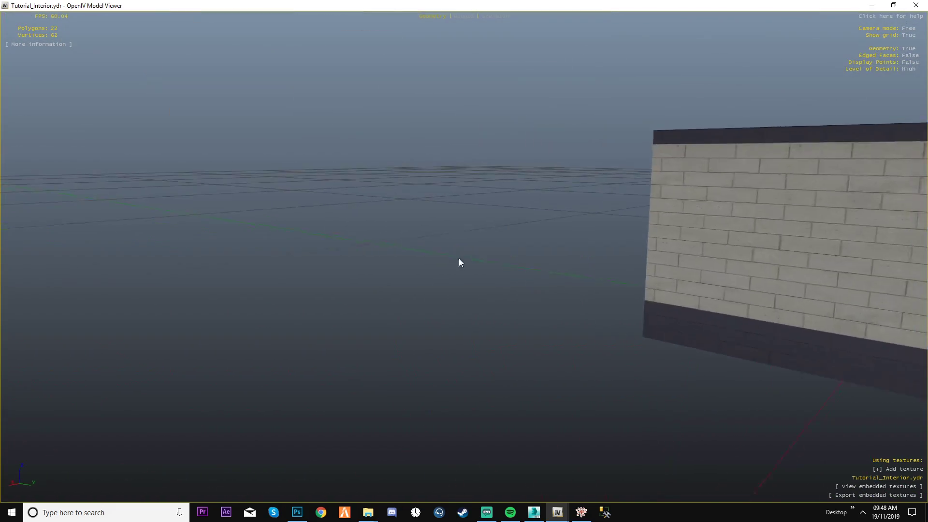
pyautogui.press('d')
pyautogui.moveTo(589, 244); pyautogui.dragTo(448, 301)
pyautogui.press('s')
pyautogui.moveTo(563, 306); pyautogui.dragTo(617, 328)
pyautogui.press('w')
pyautogui.press('s')
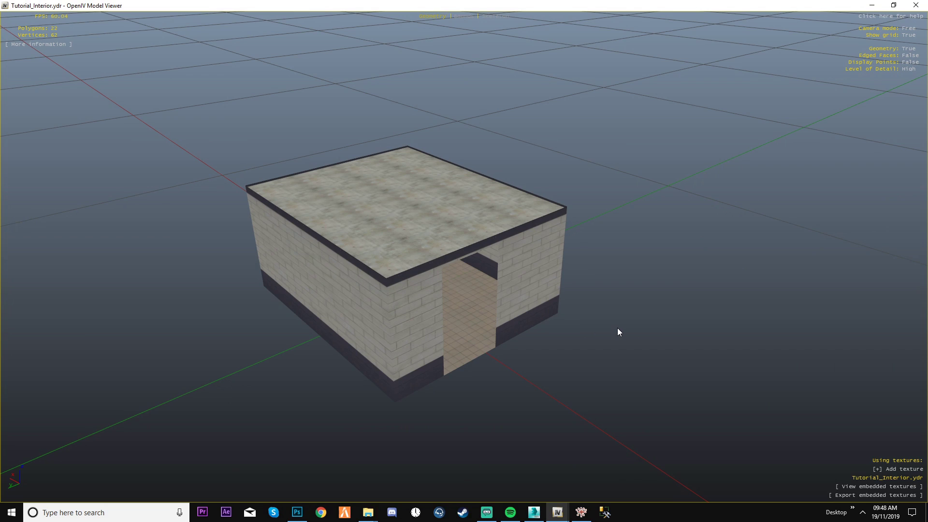